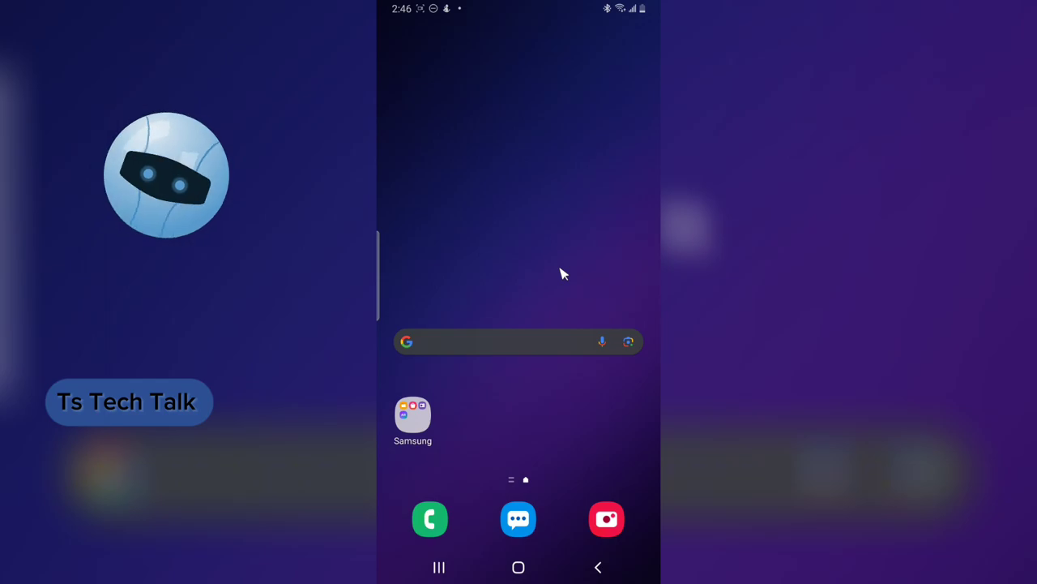
Step: Browse the app pages and view the Toughness cable photo full screen in the gallery
drag(564, 274, 583, 143)
drag(493, 186, 535, 211)
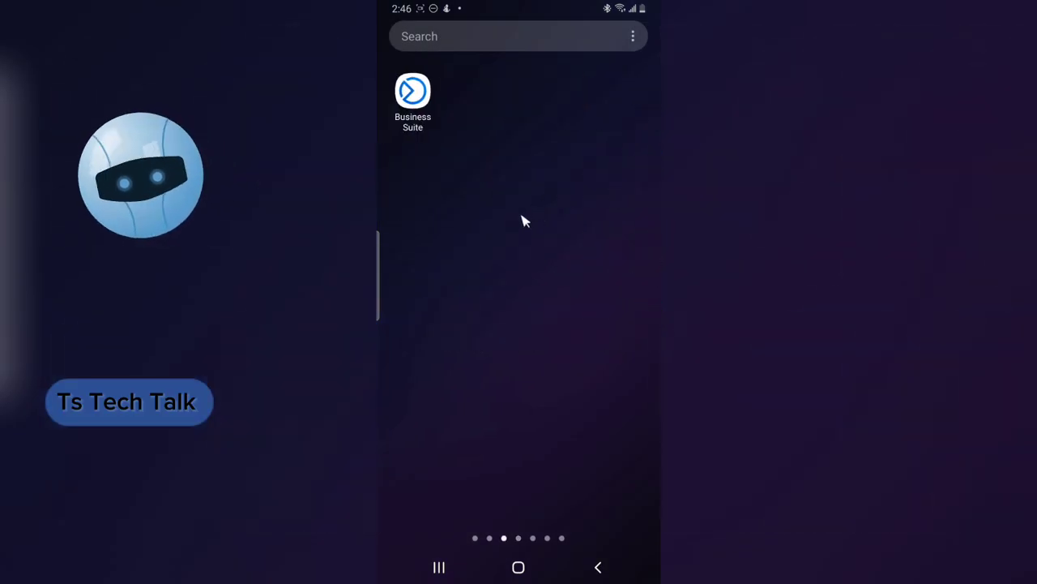
drag(519, 285, 640, 292)
drag(495, 324, 646, 328)
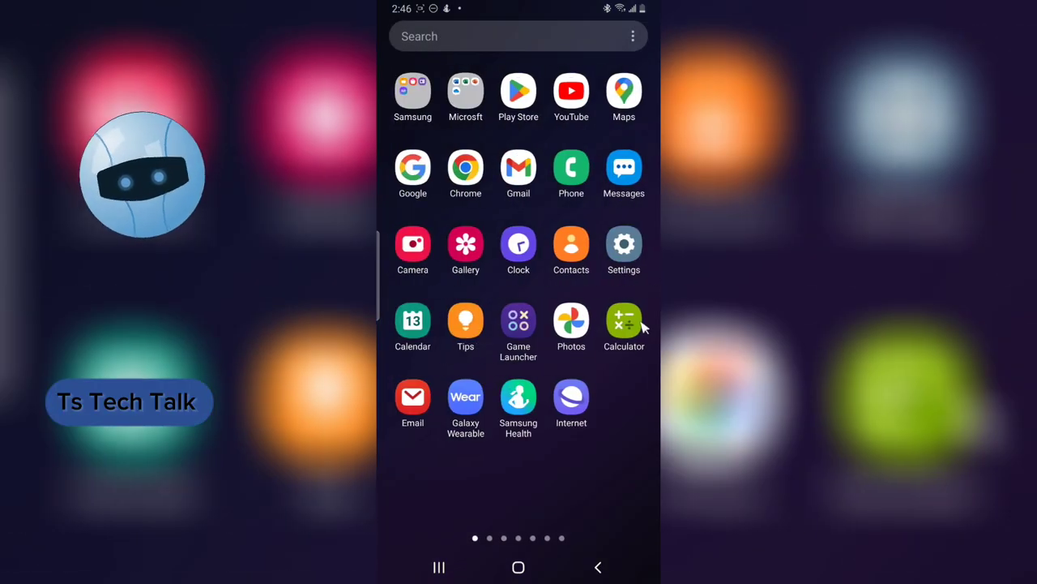
click(466, 245)
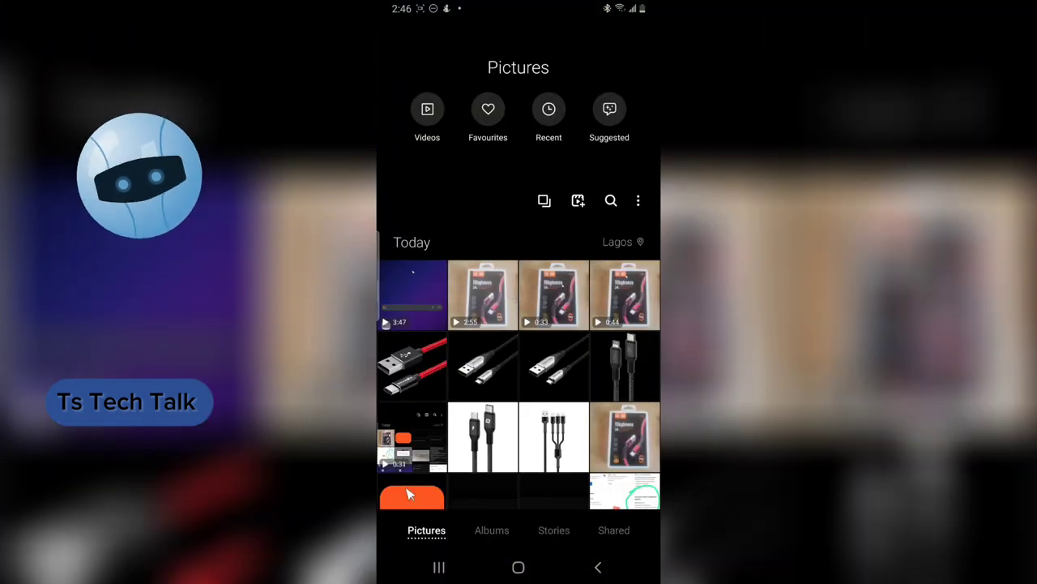
scroll(410, 495, down, 3)
click(650, 283)
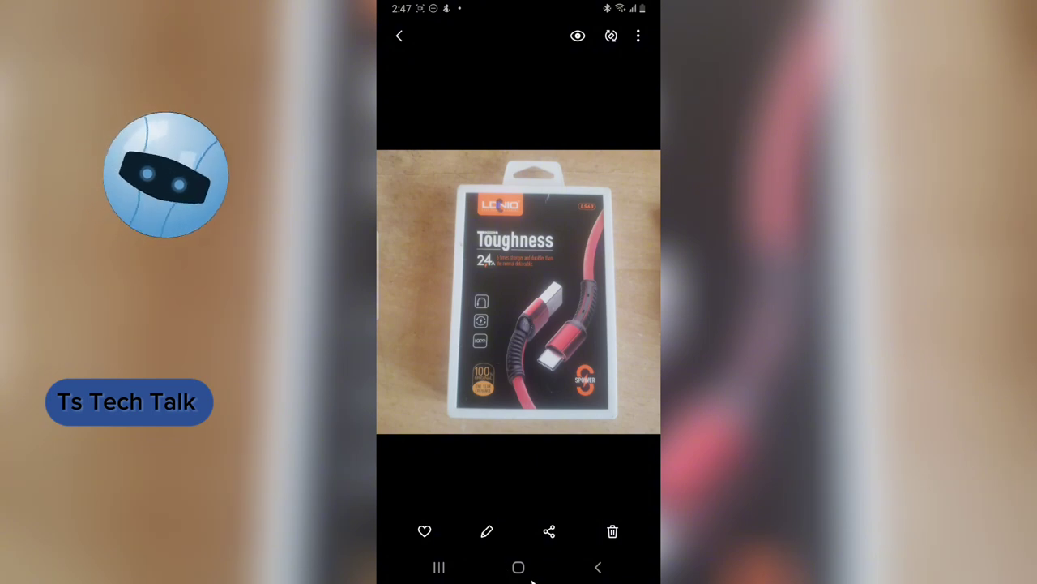
click(518, 569)
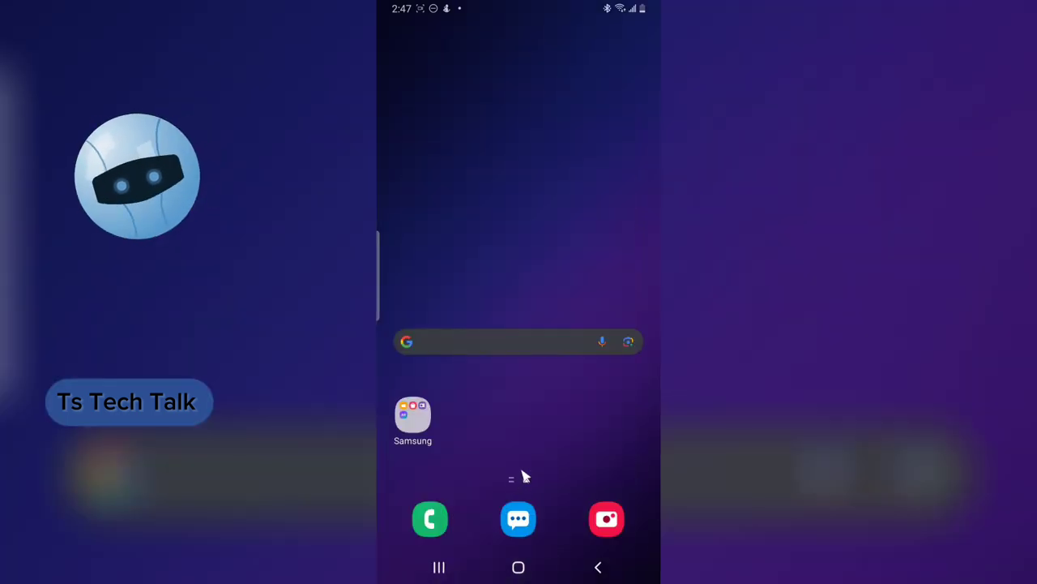
Step: Open the Play Store, rerun the 'microsoft designer' search, and return to the store home
drag(604, 394, 598, 245)
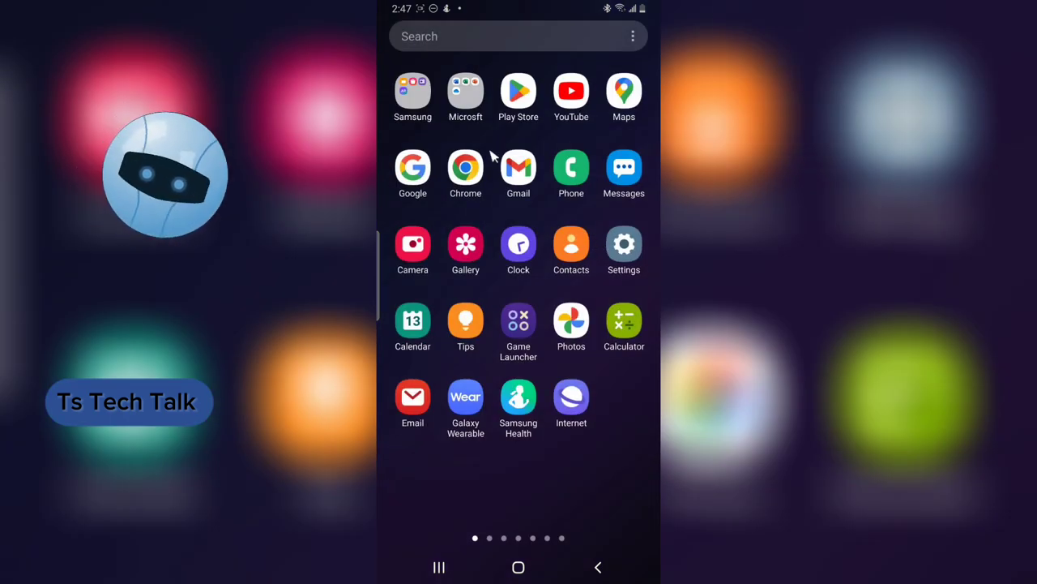
click(521, 99)
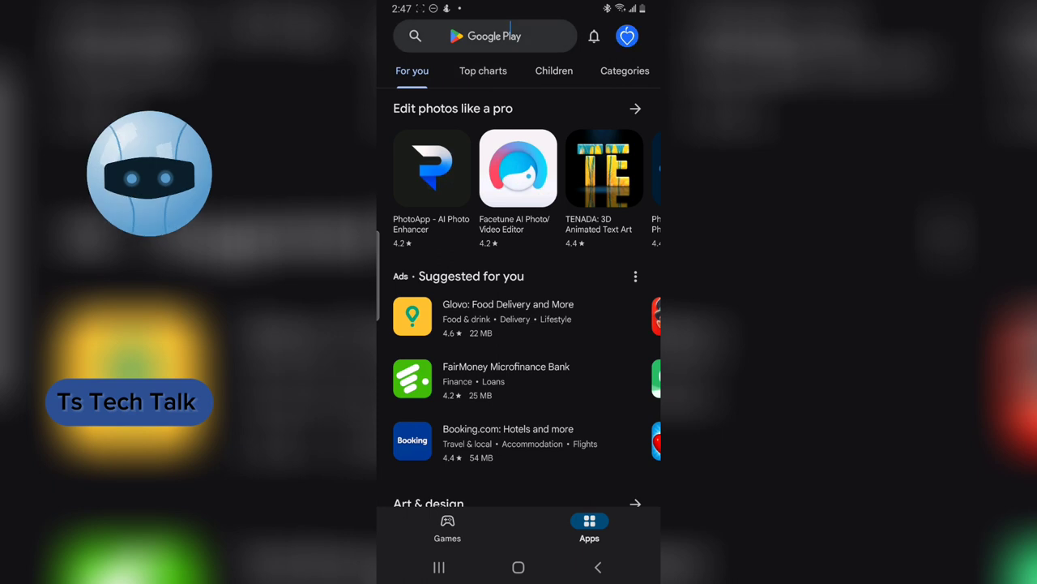
click(511, 35)
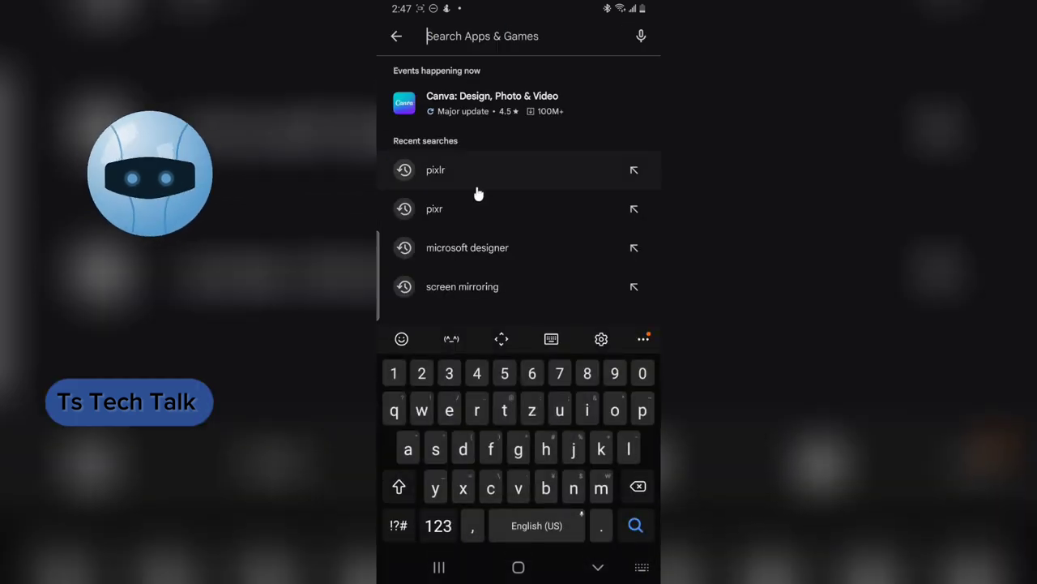
click(496, 255)
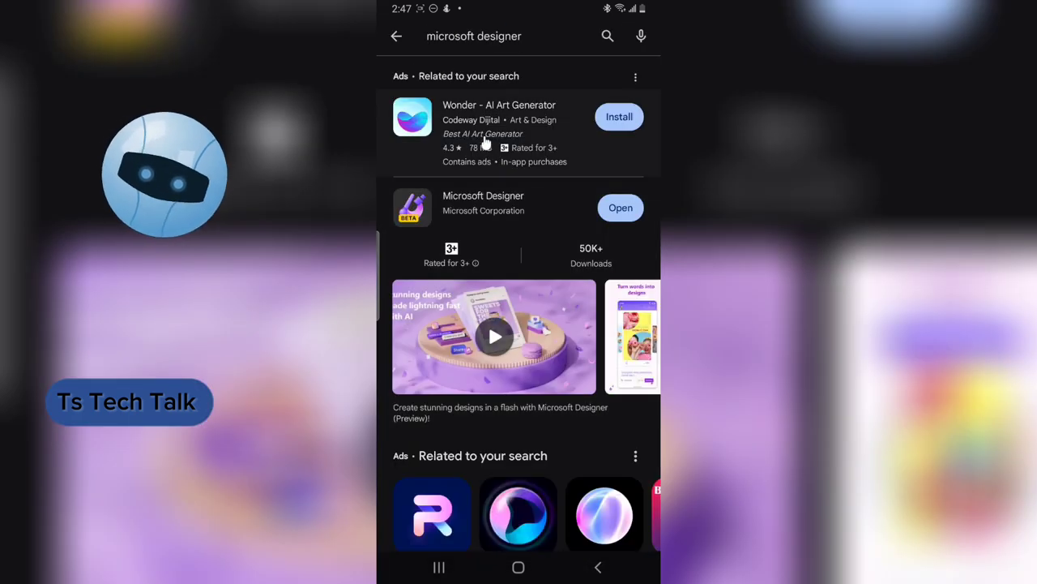
click(396, 36)
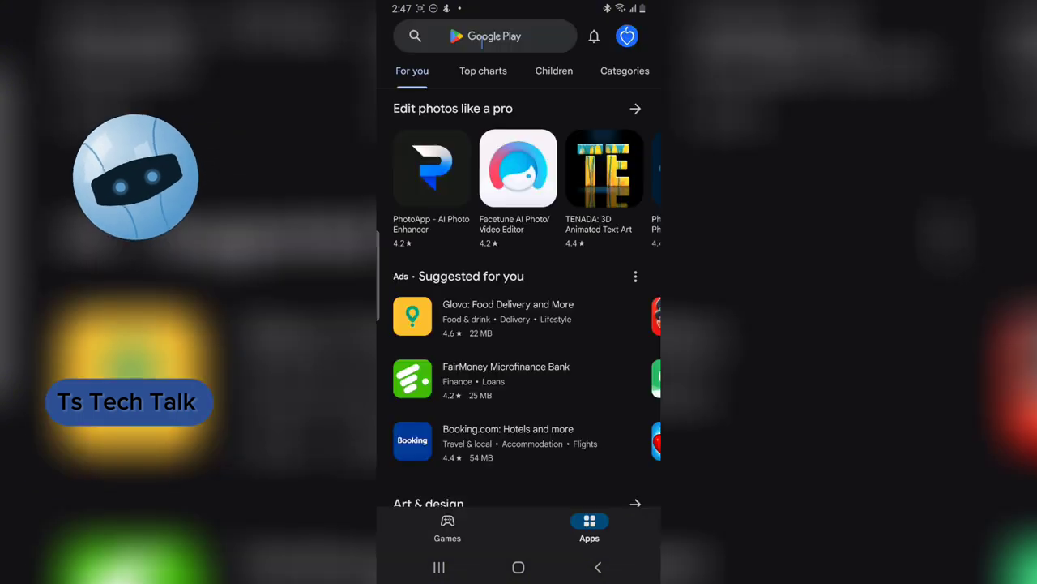
Step: Search the Play Store for 'pixellab', then bring up the recent apps overview
click(567, 45)
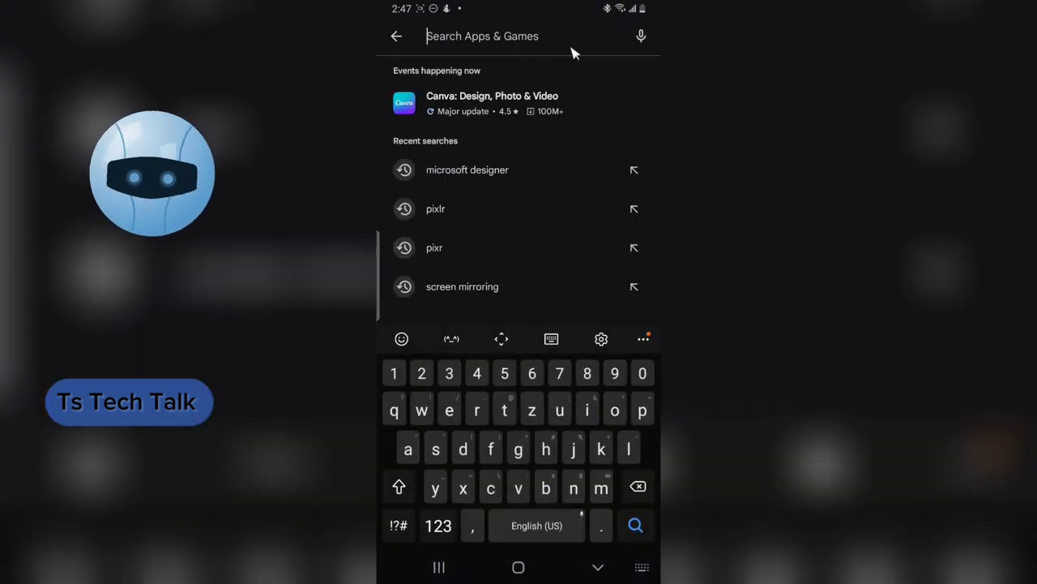
text(pixel)
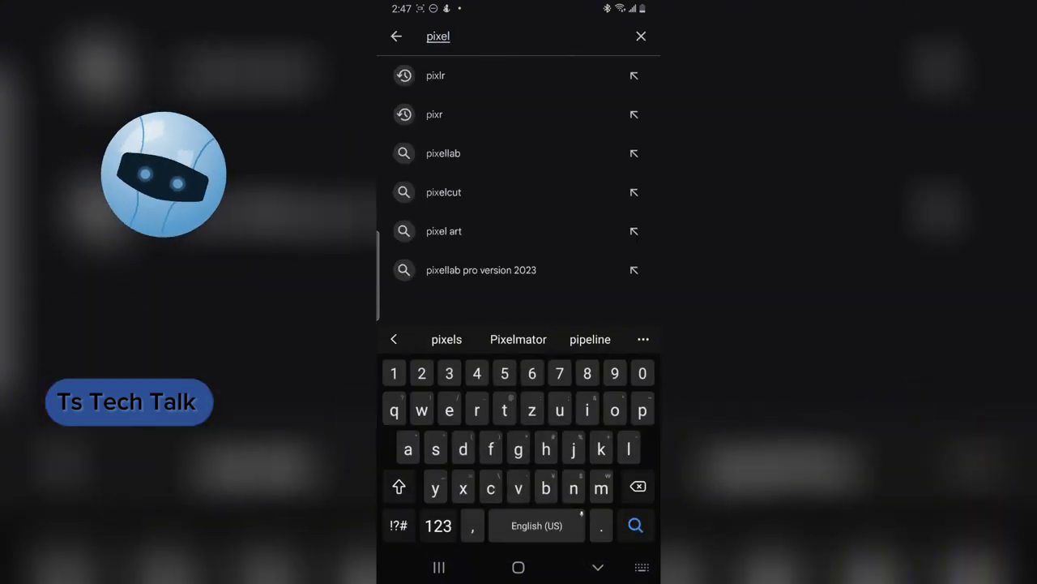
key(BackSpace)
text(l)
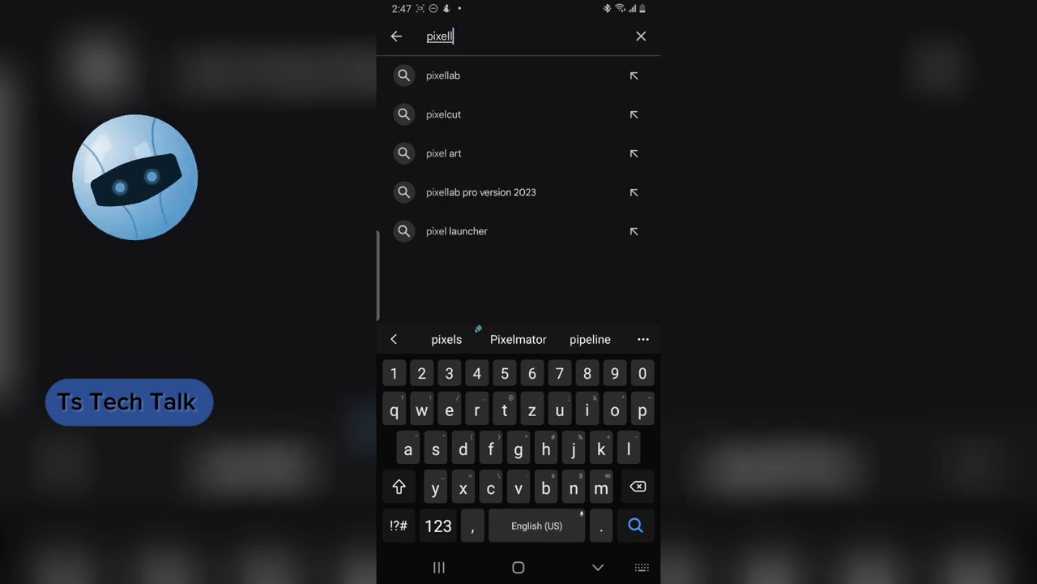
text(ab)
key(Return)
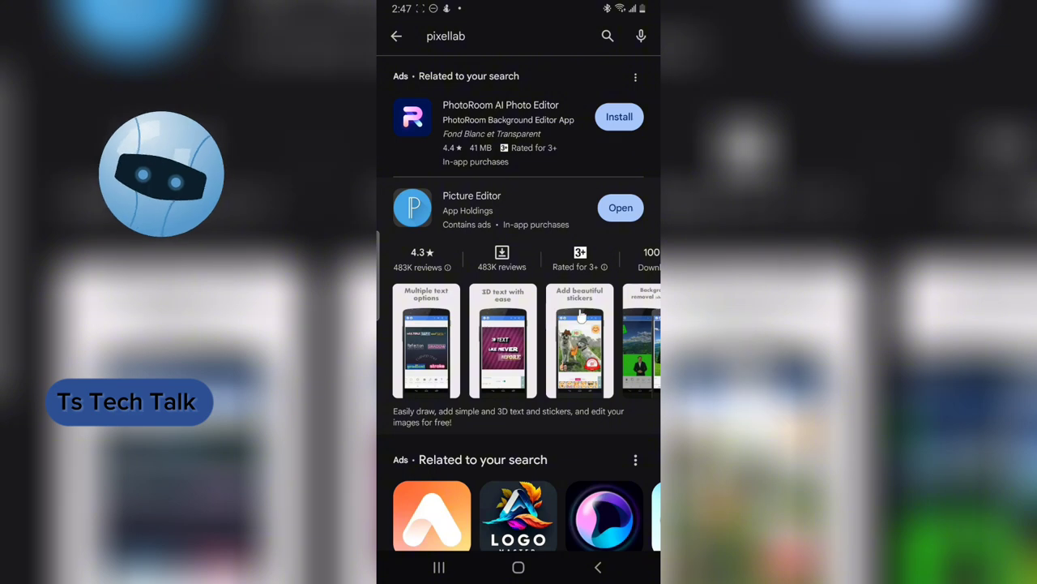
click(438, 567)
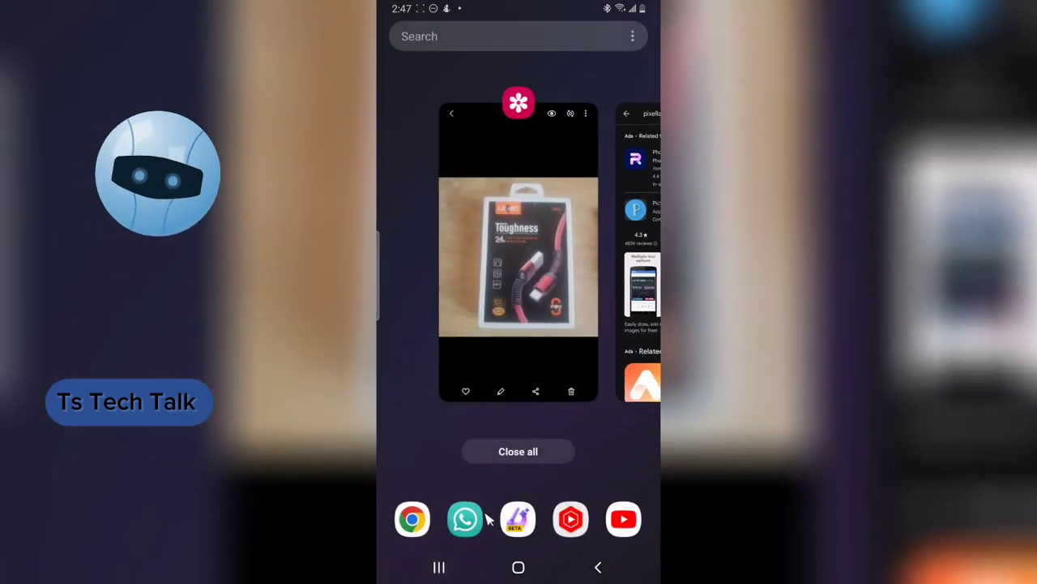
Step: Launch Designer, load the Product Launch sample prompt, and generate the cosmetics-line designs
click(521, 520)
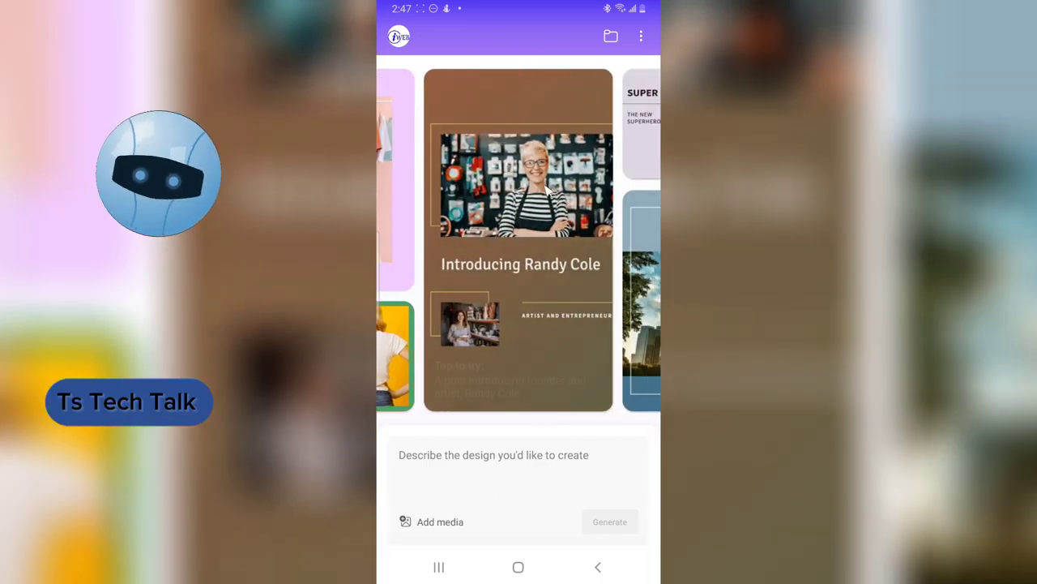
click(547, 190)
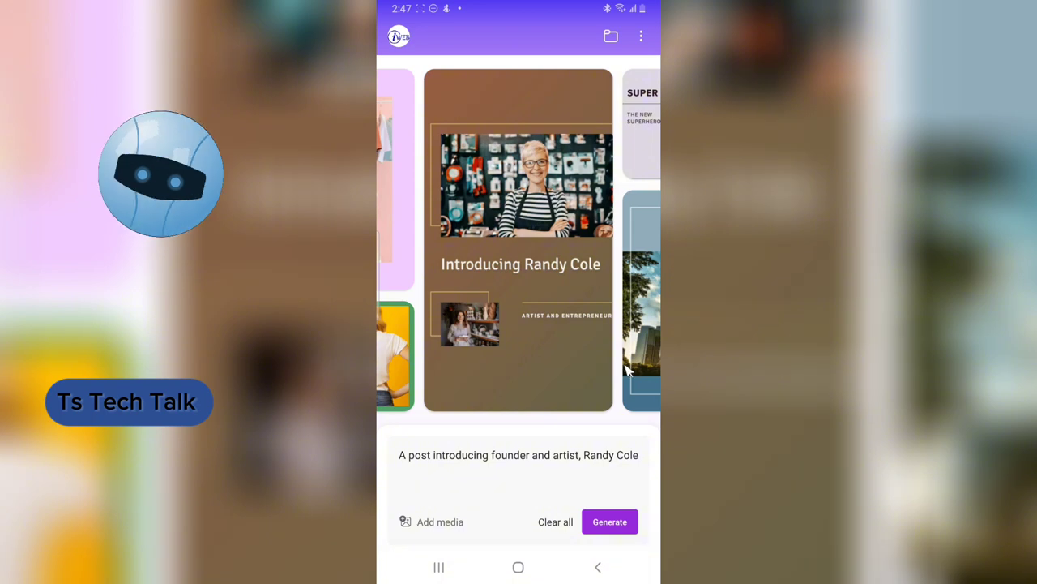
drag(470, 243, 616, 235)
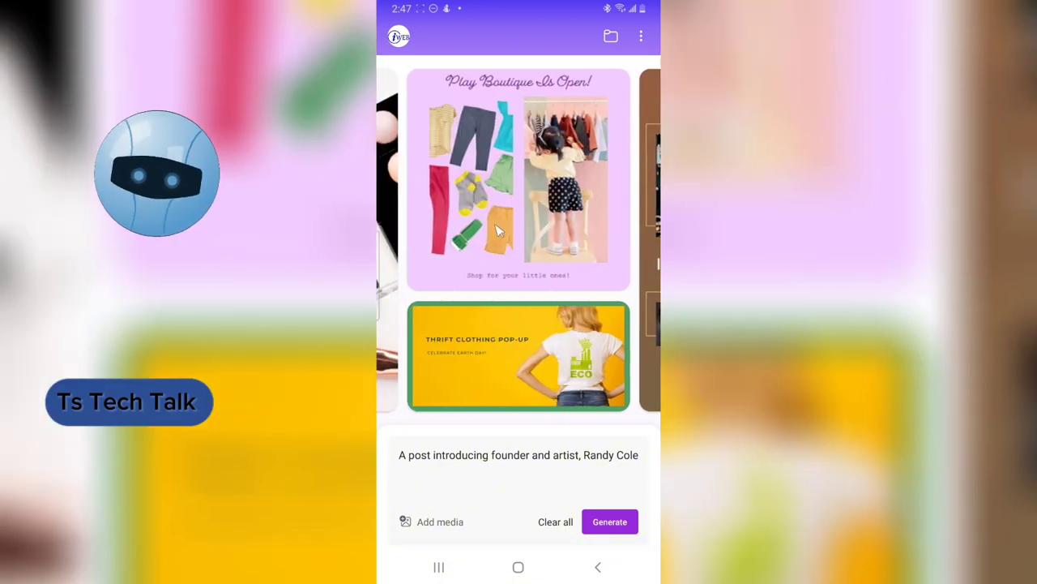
drag(527, 215, 651, 212)
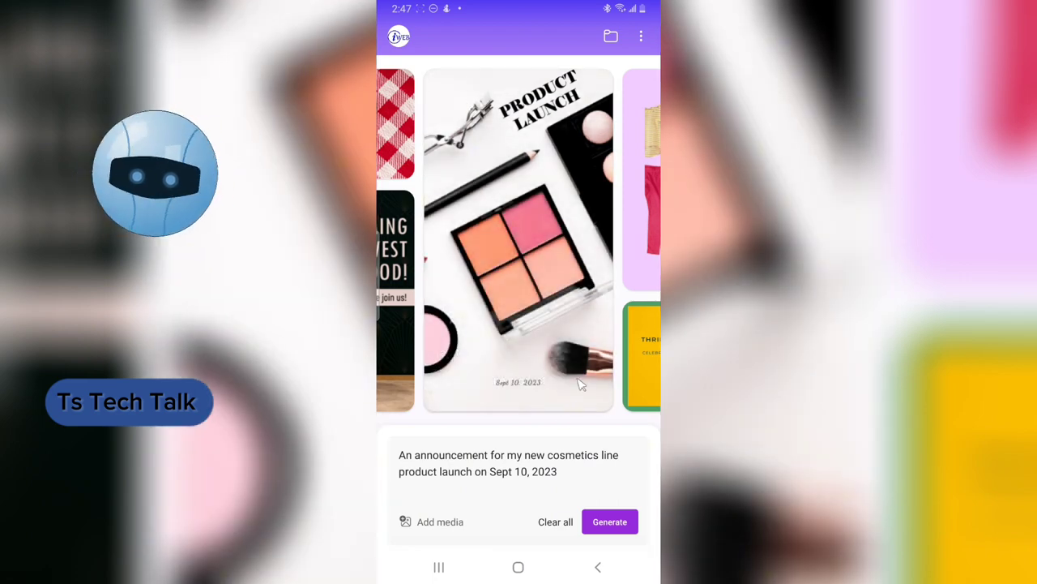
click(617, 523)
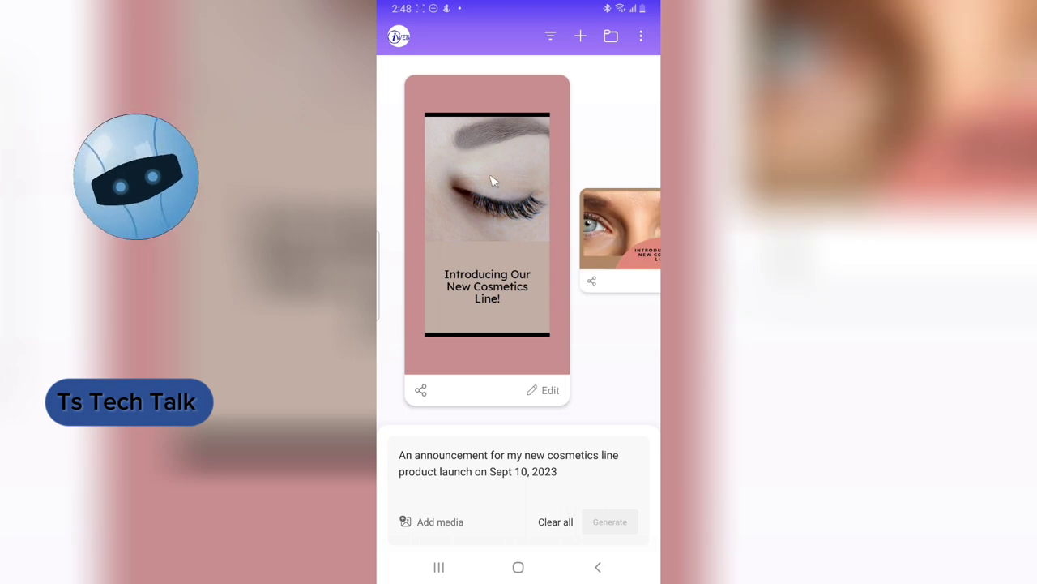
Step: Open the cosmetics design for editing and delete the 'Introducing Our New Cosmetics Line!' headline
click(492, 180)
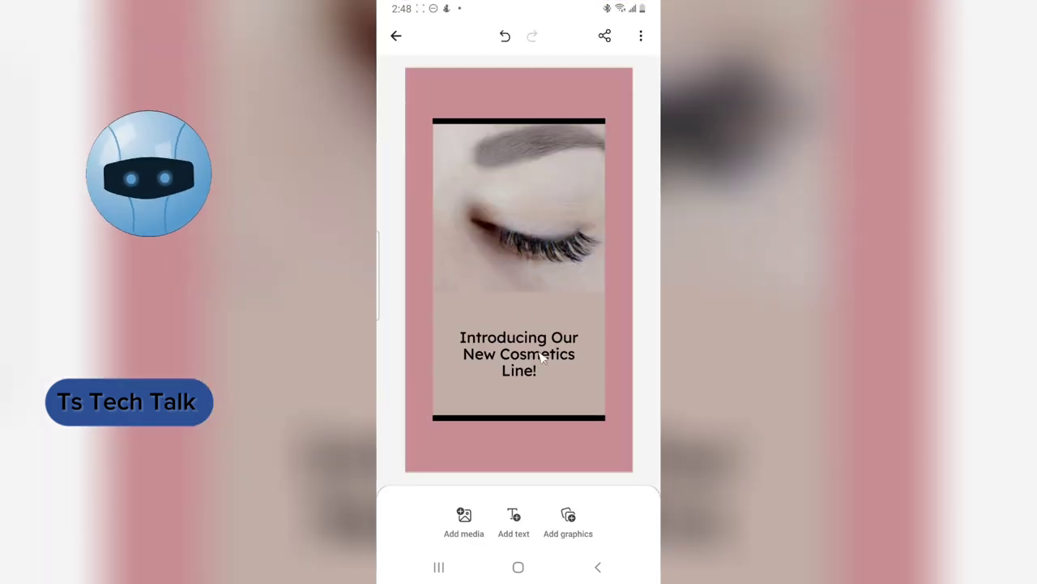
click(542, 358)
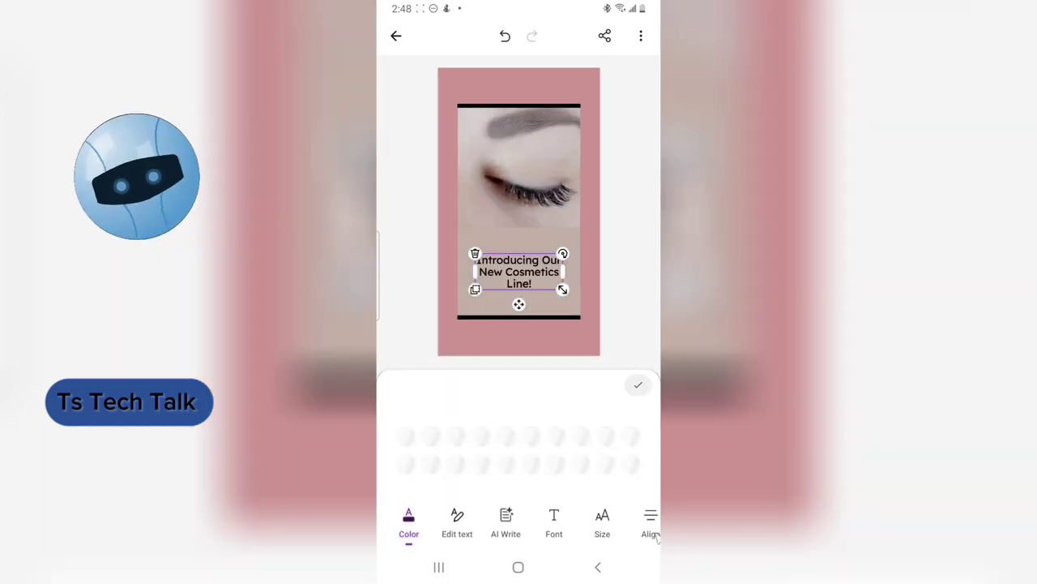
drag(655, 528, 604, 502)
click(628, 519)
Step: Delete the eye photo and black frame graphic, then select the pink rectangle
click(518, 179)
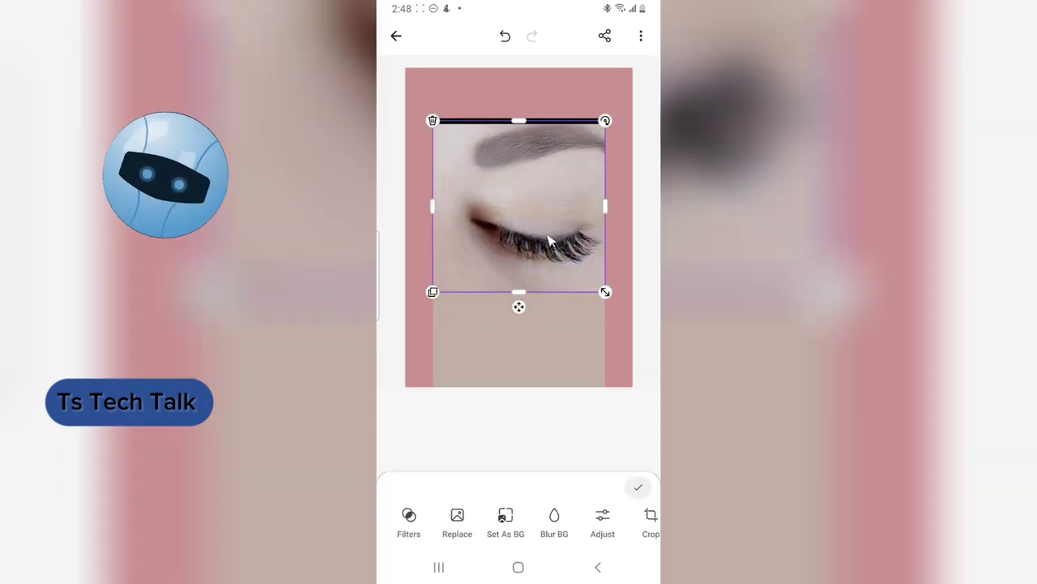
drag(648, 523, 584, 519)
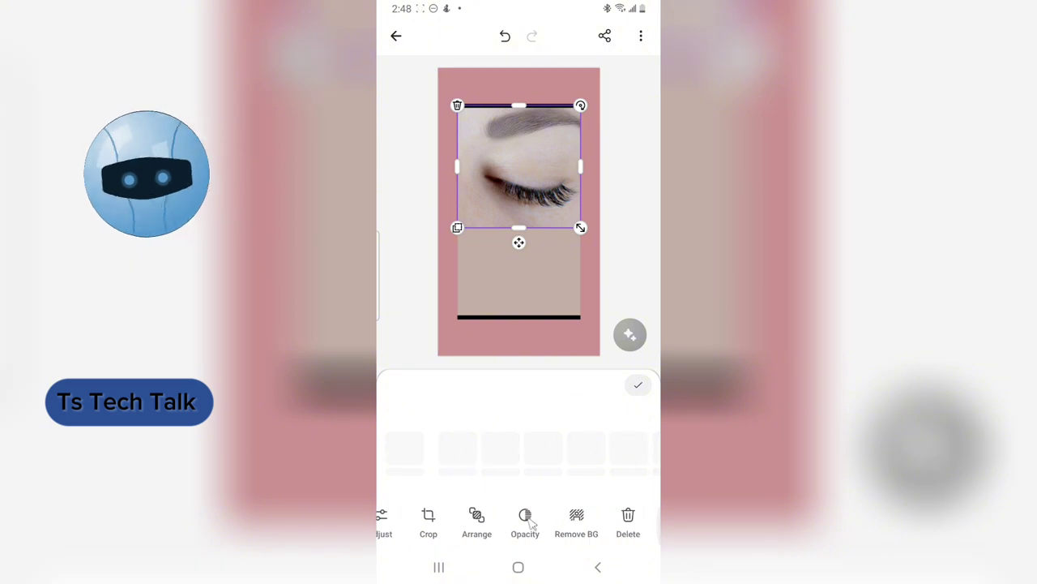
click(628, 515)
click(535, 267)
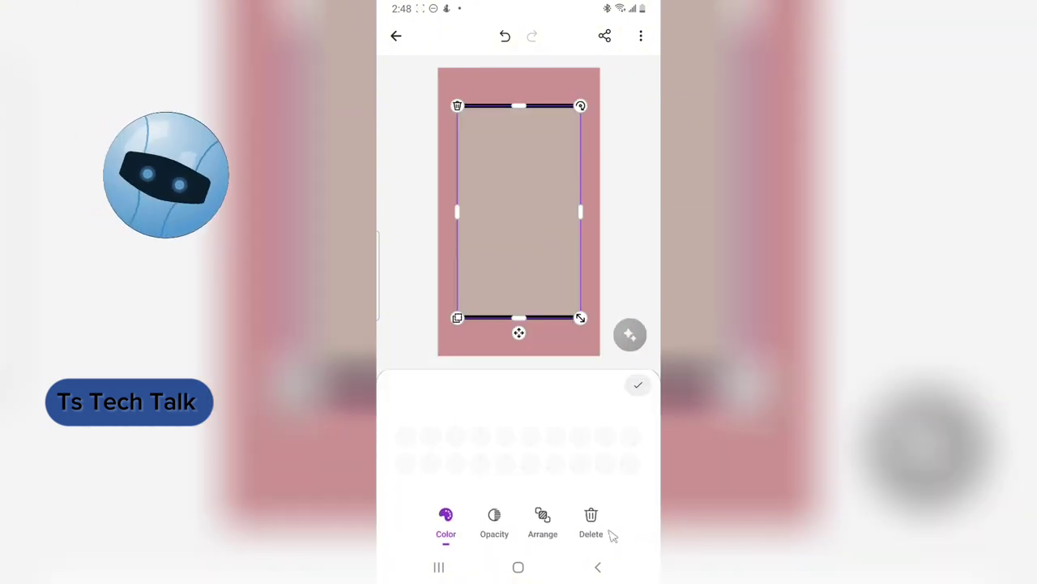
click(594, 522)
click(526, 91)
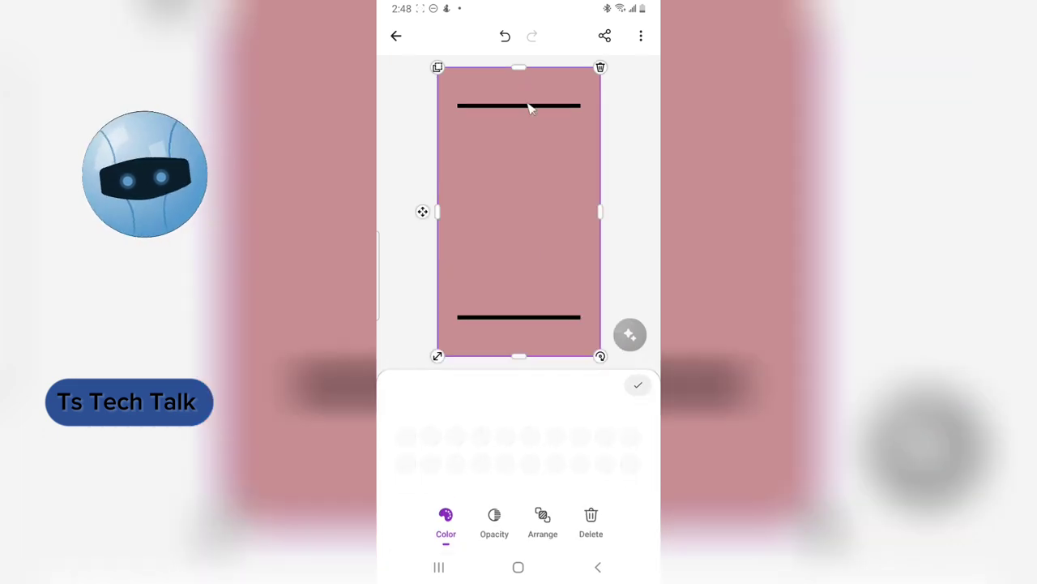
Step: Delete the pink rectangle and both the top and bottom black lines
click(591, 522)
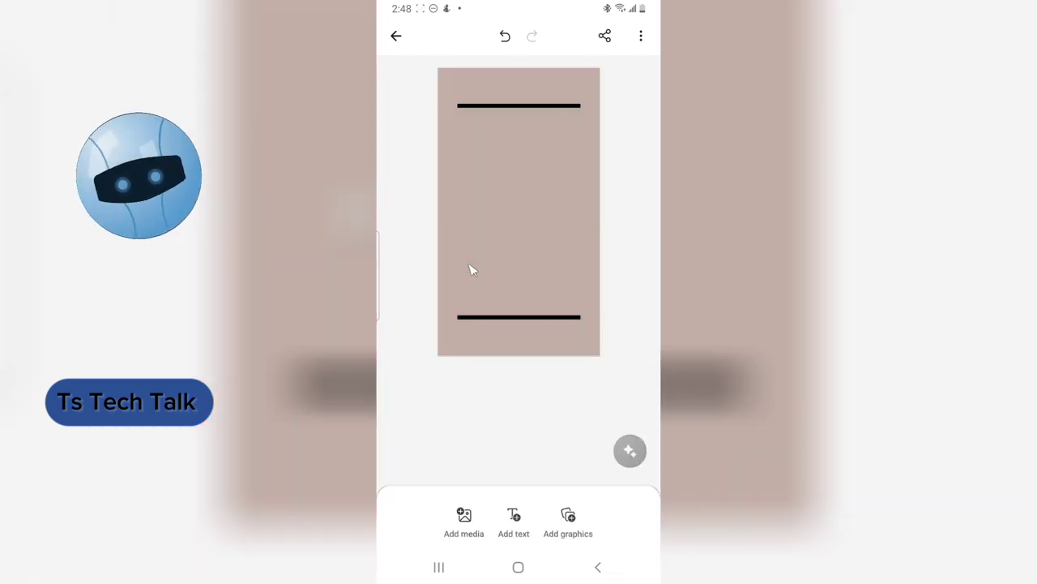
click(504, 382)
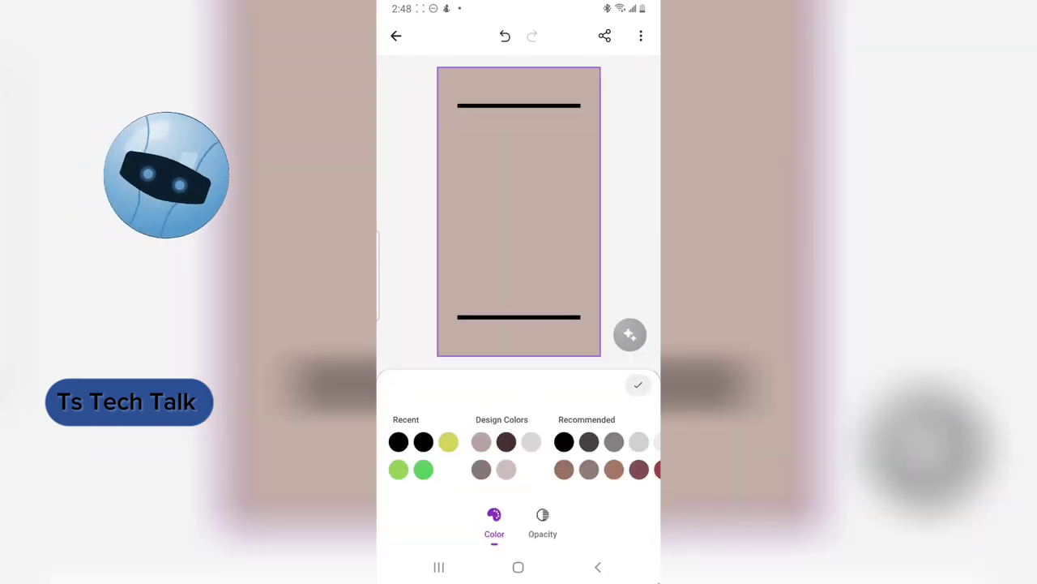
scroll(623, 471, right, 5)
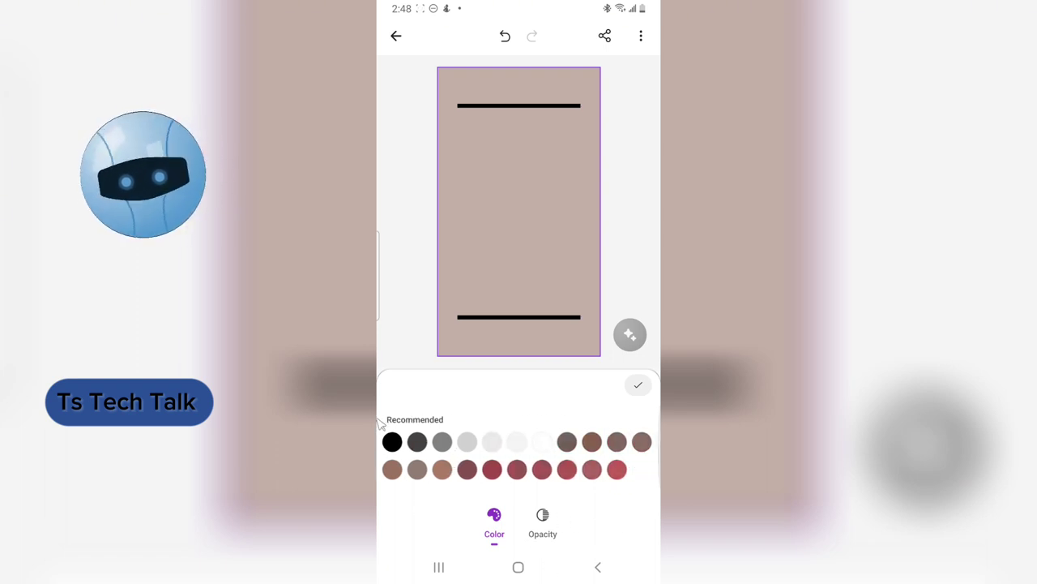
click(524, 111)
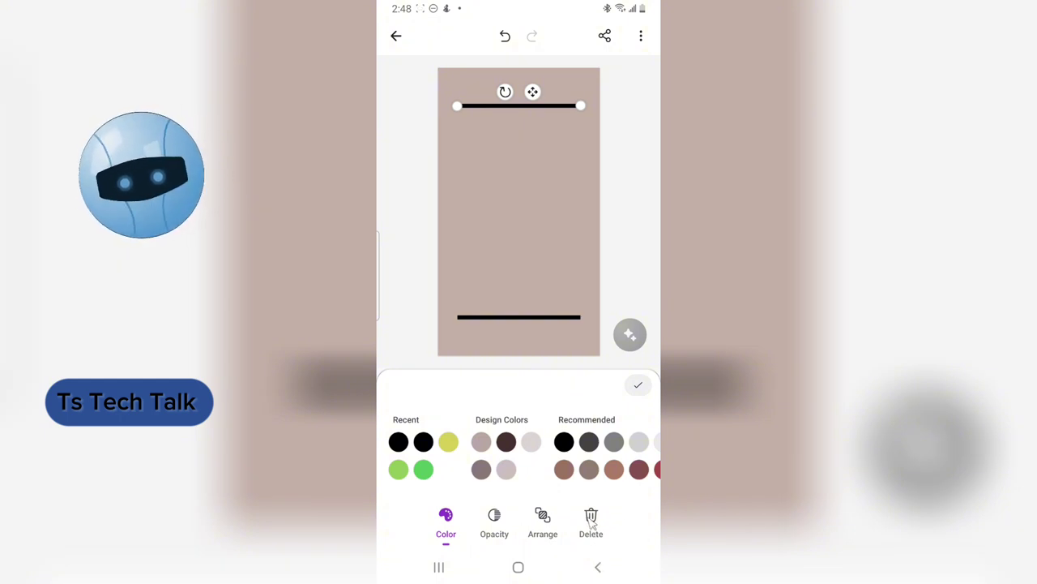
click(592, 521)
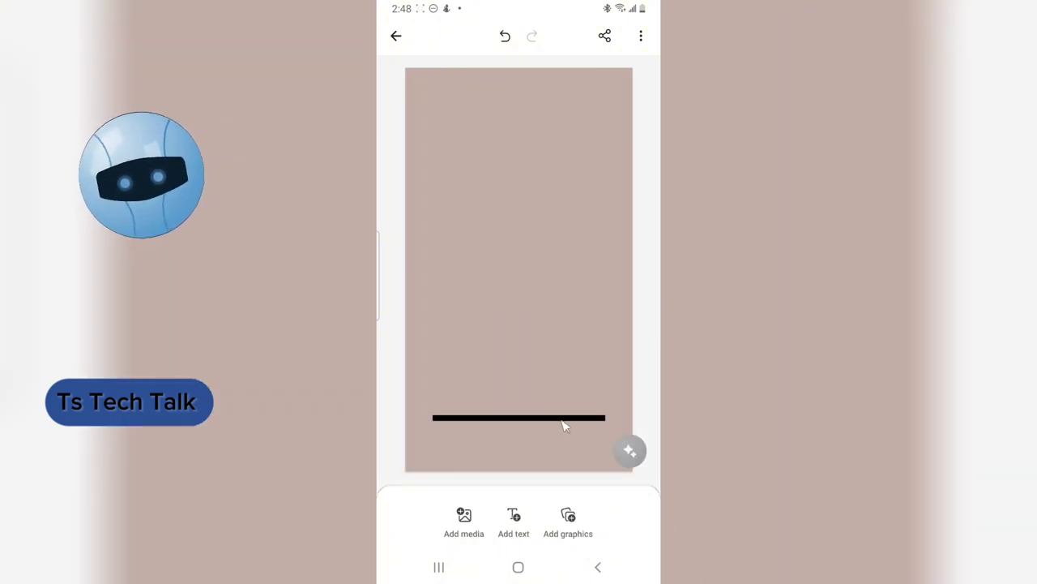
click(565, 420)
click(591, 520)
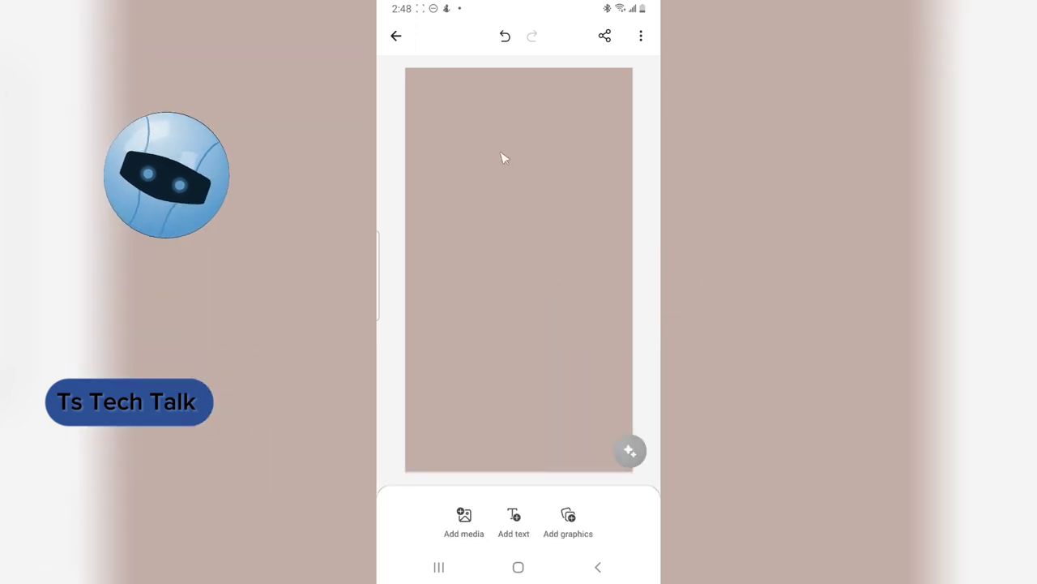
Step: Make the canvas background solid black and confirm
click(503, 157)
click(398, 441)
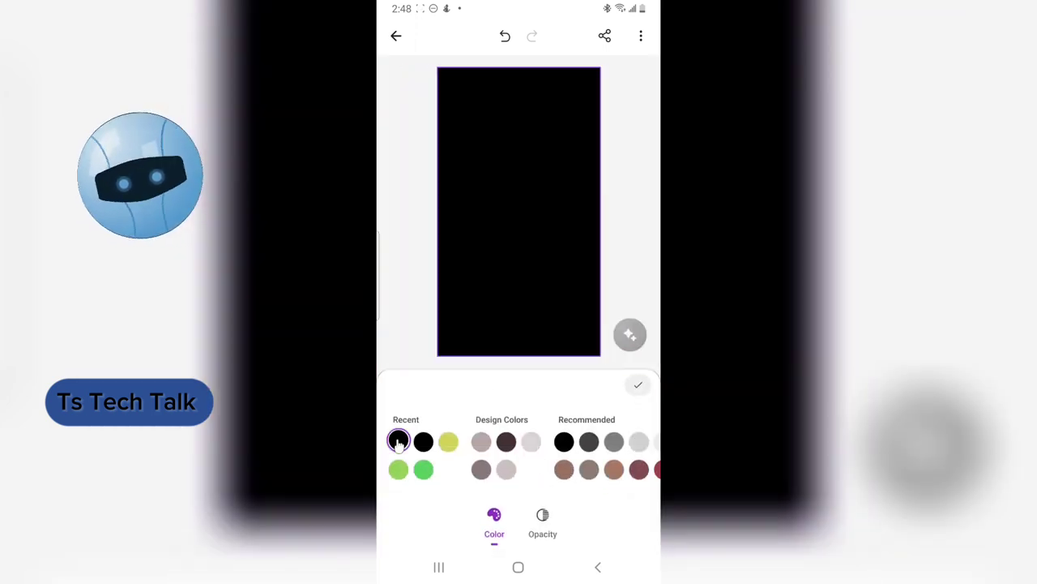
click(633, 132)
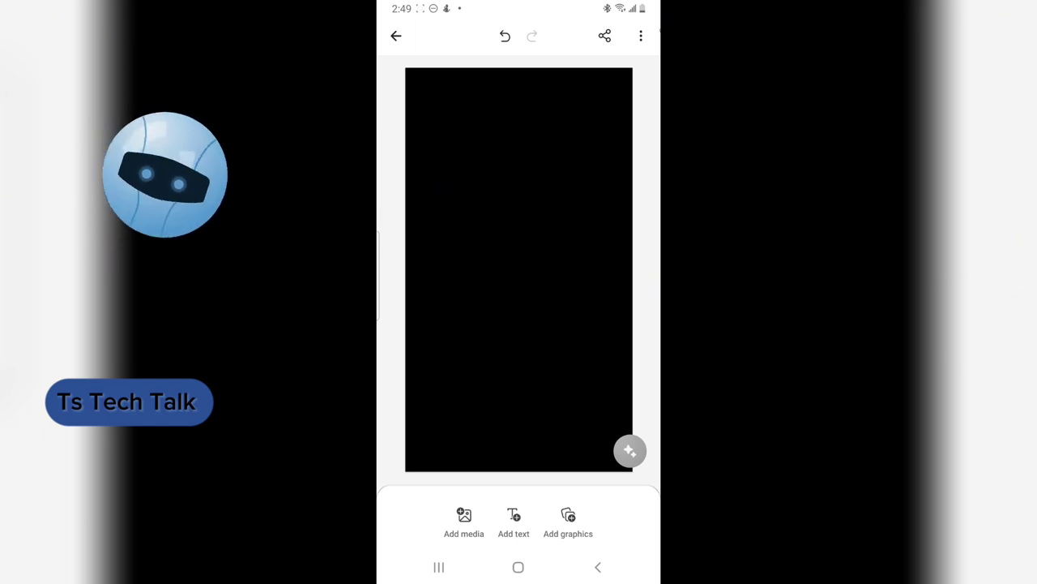
click(641, 36)
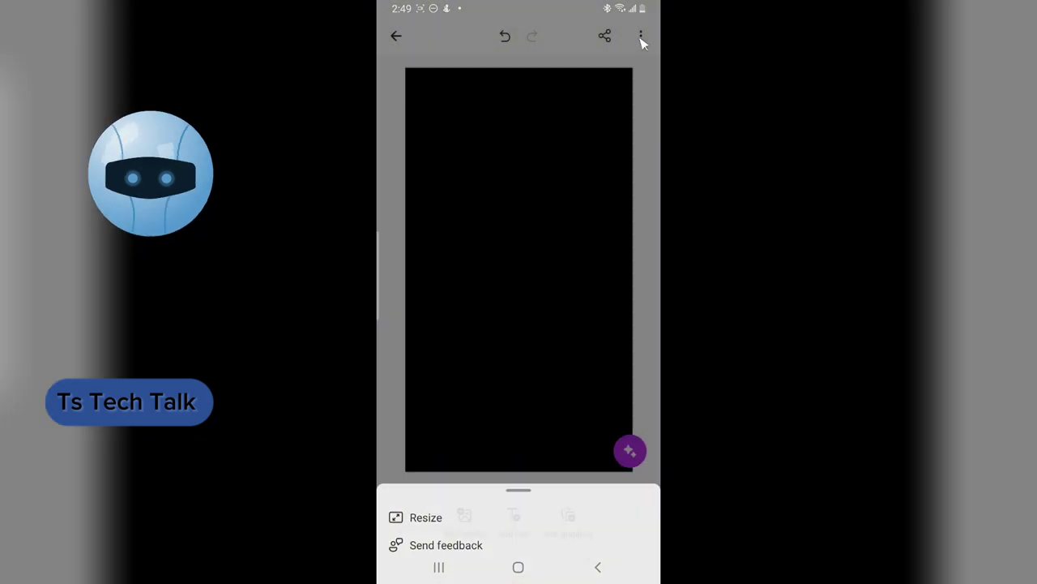
click(586, 103)
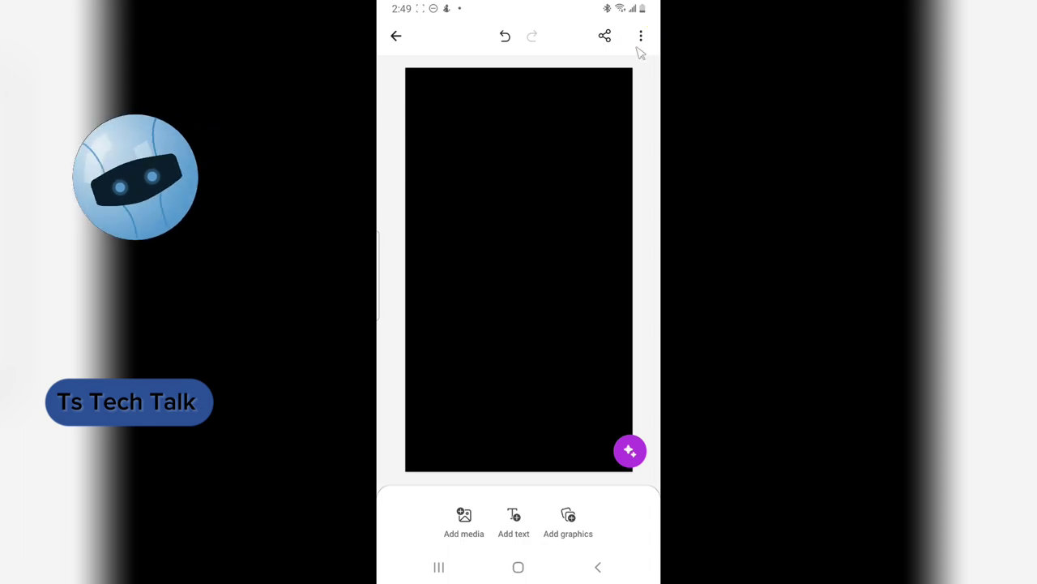
click(640, 36)
click(440, 501)
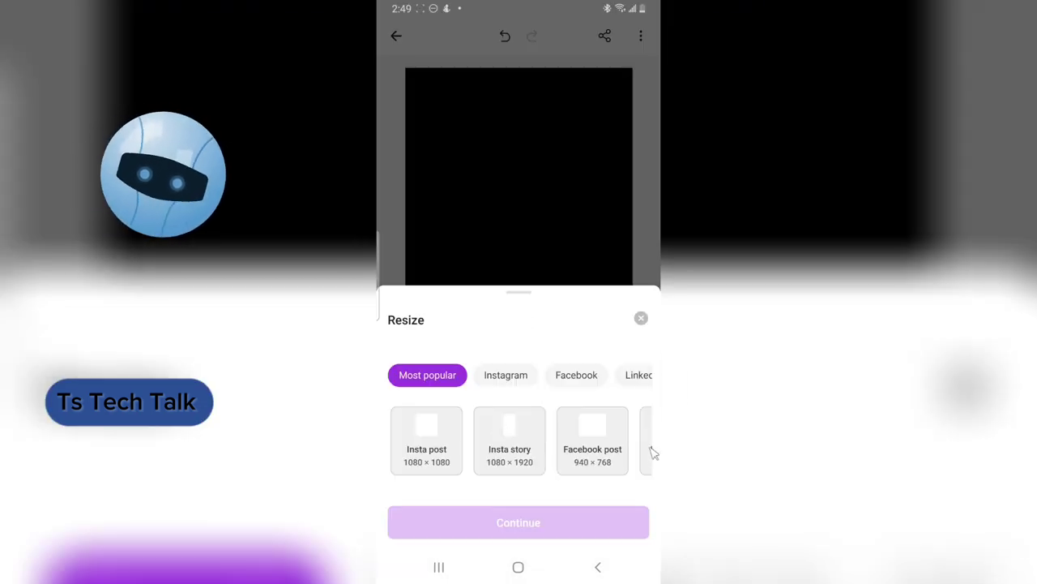
drag(654, 452, 567, 450)
drag(621, 386, 382, 405)
click(593, 384)
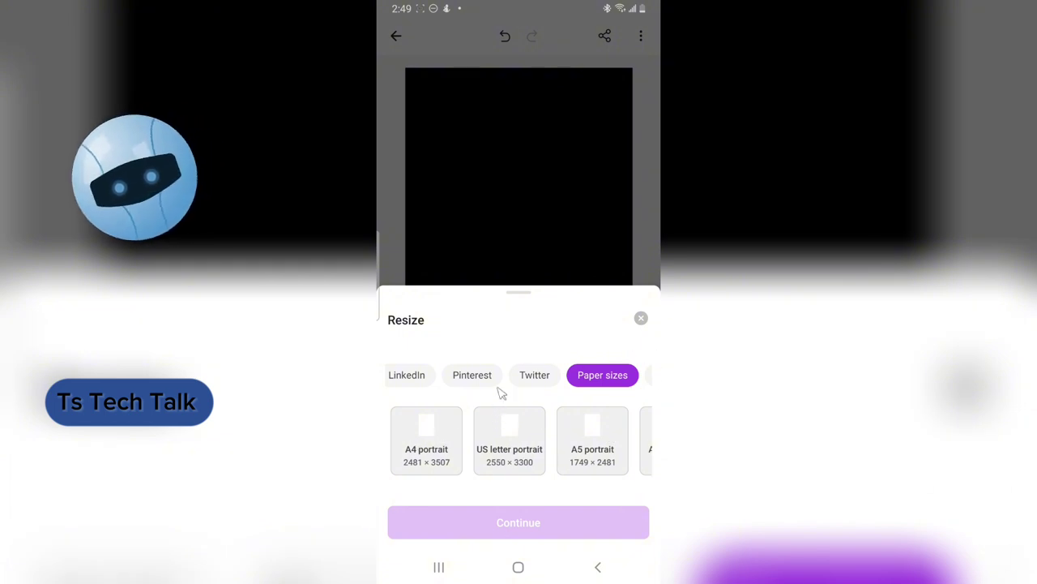
drag(490, 381, 559, 386)
drag(472, 389, 565, 384)
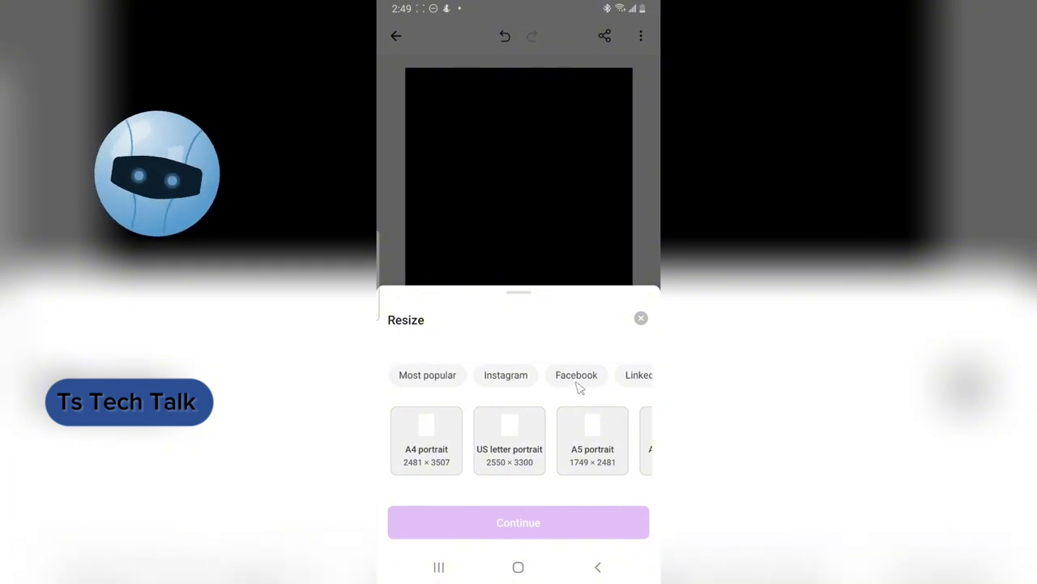
click(641, 319)
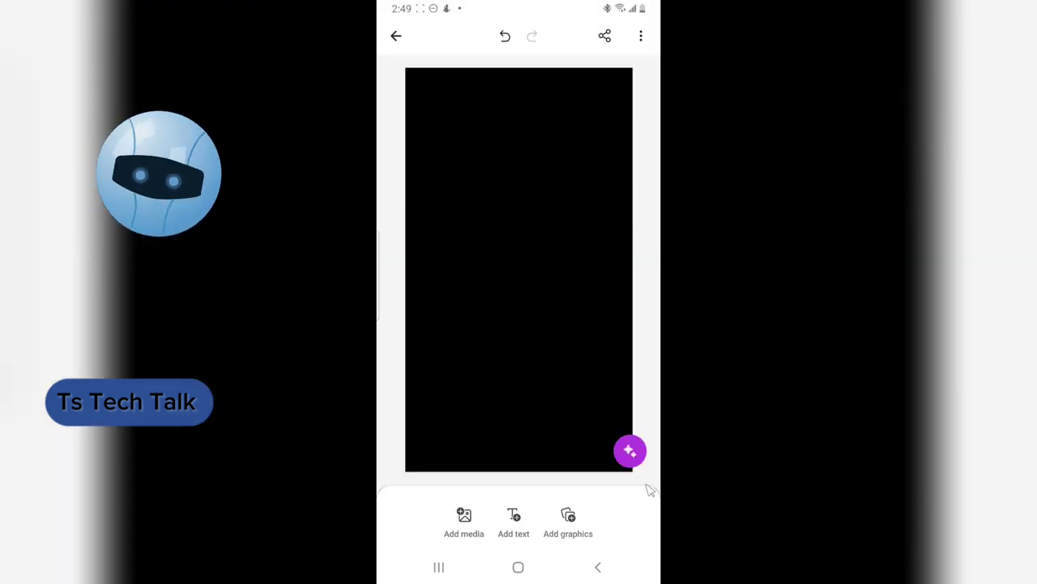
Step: Add a filled gold square from the Shapes graphics and move it to the canvas's top edge
click(577, 523)
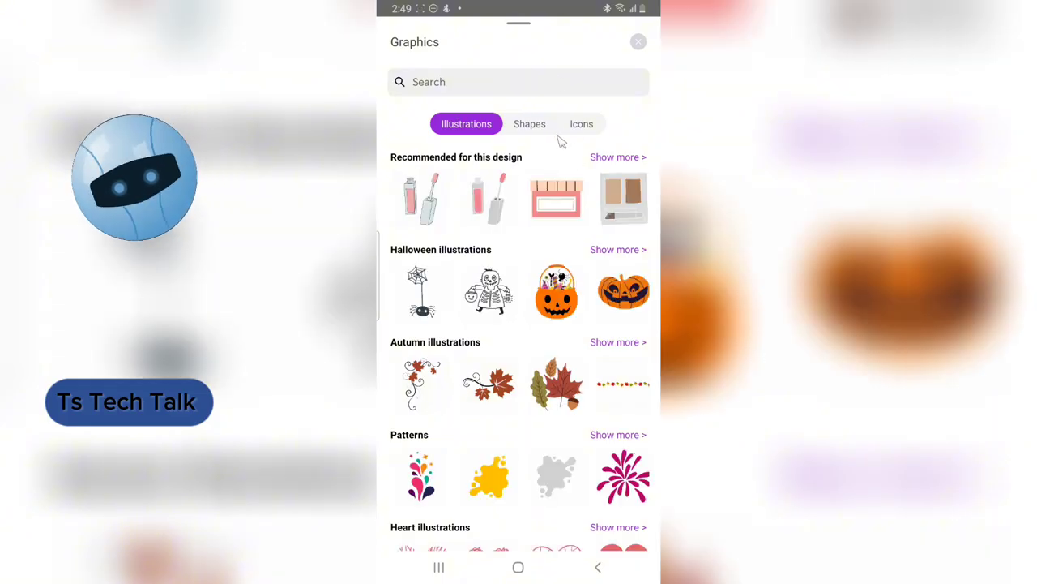
click(645, 41)
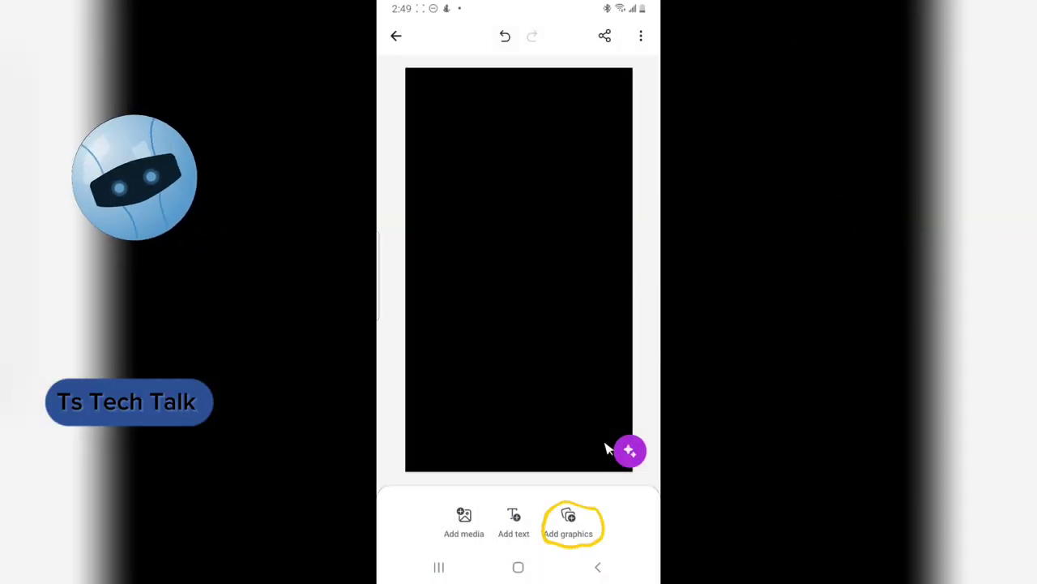
click(570, 513)
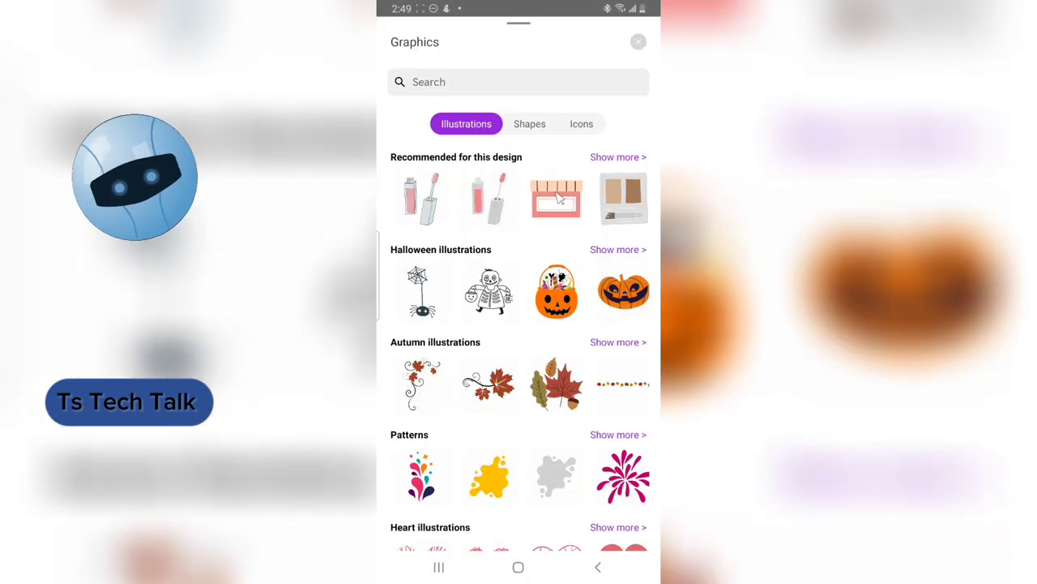
click(540, 128)
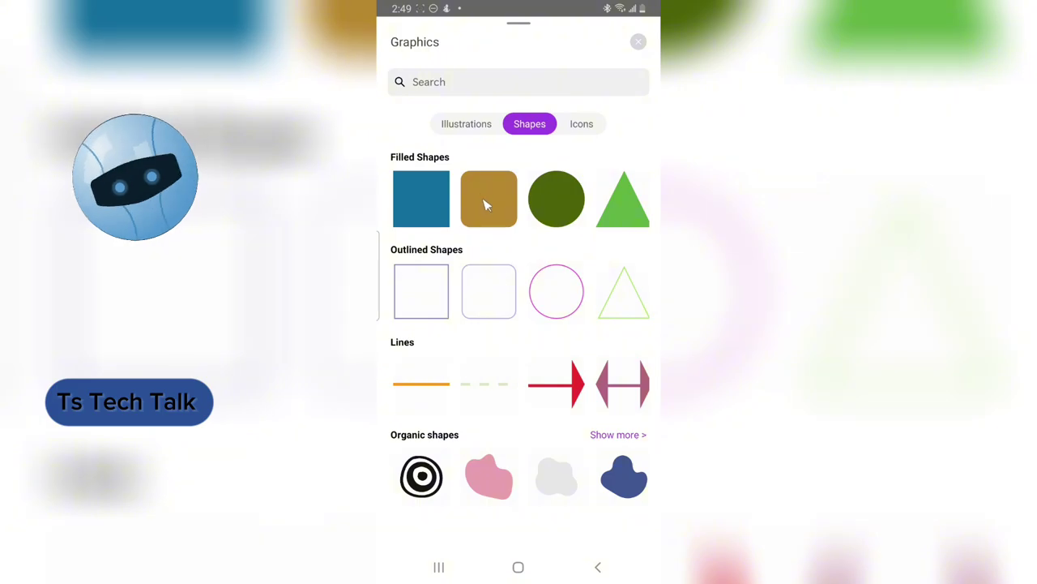
click(487, 205)
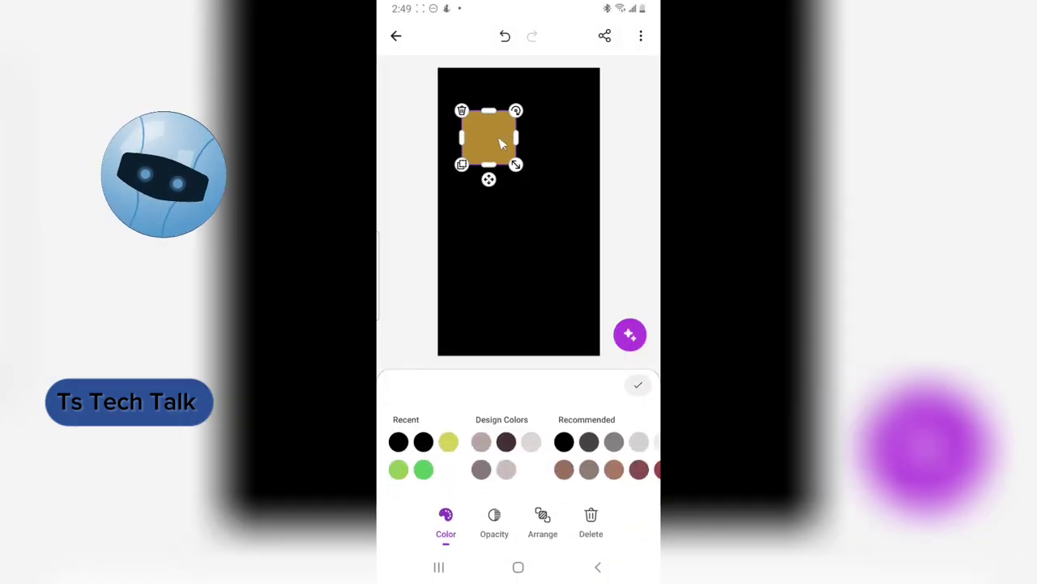
drag(501, 144, 484, 65)
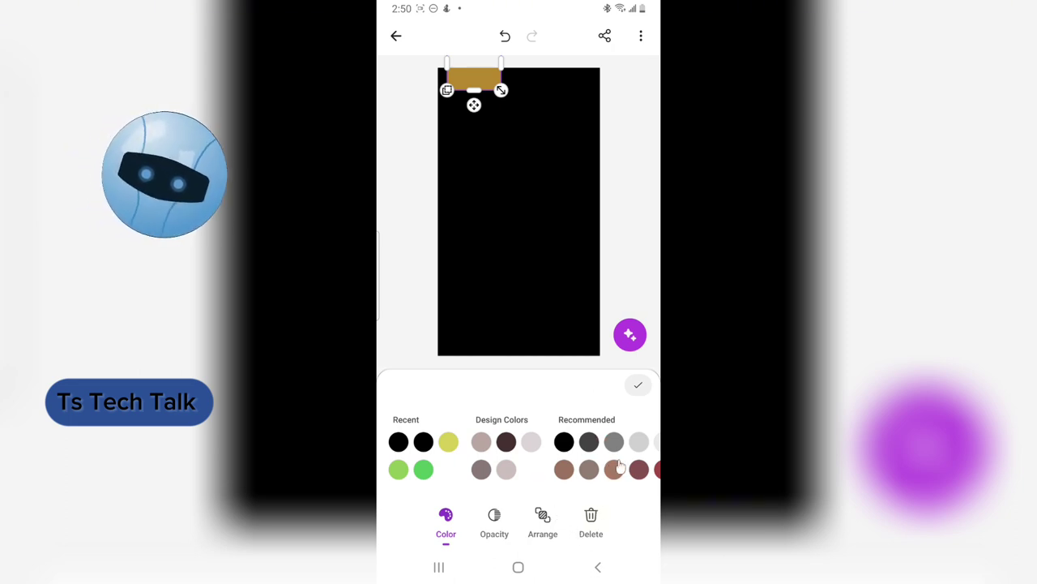
Step: Review the gold square's colour and opacity options and the design ideas, then reselect it
drag(618, 467, 415, 487)
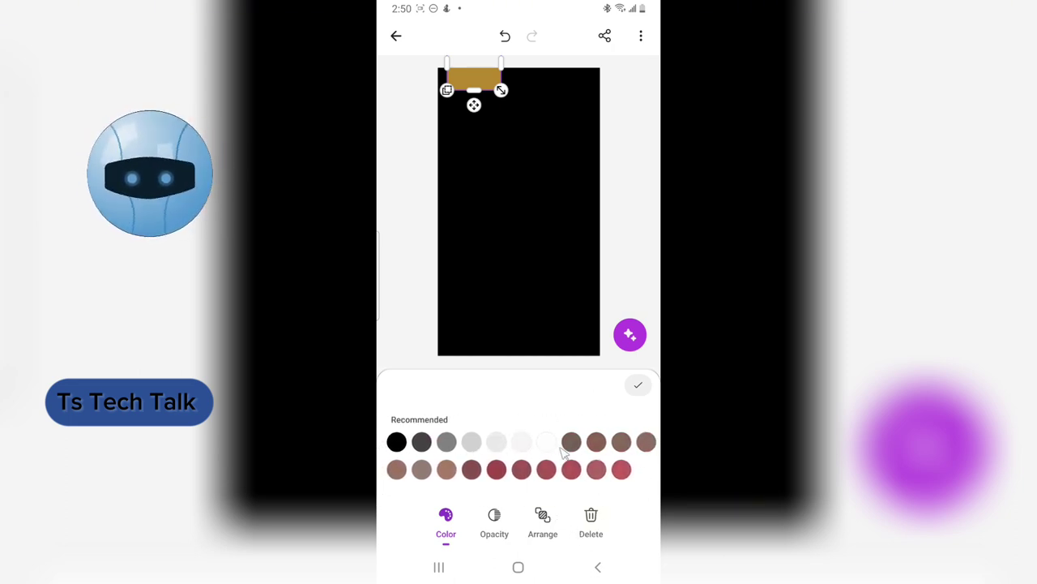
click(495, 523)
click(446, 522)
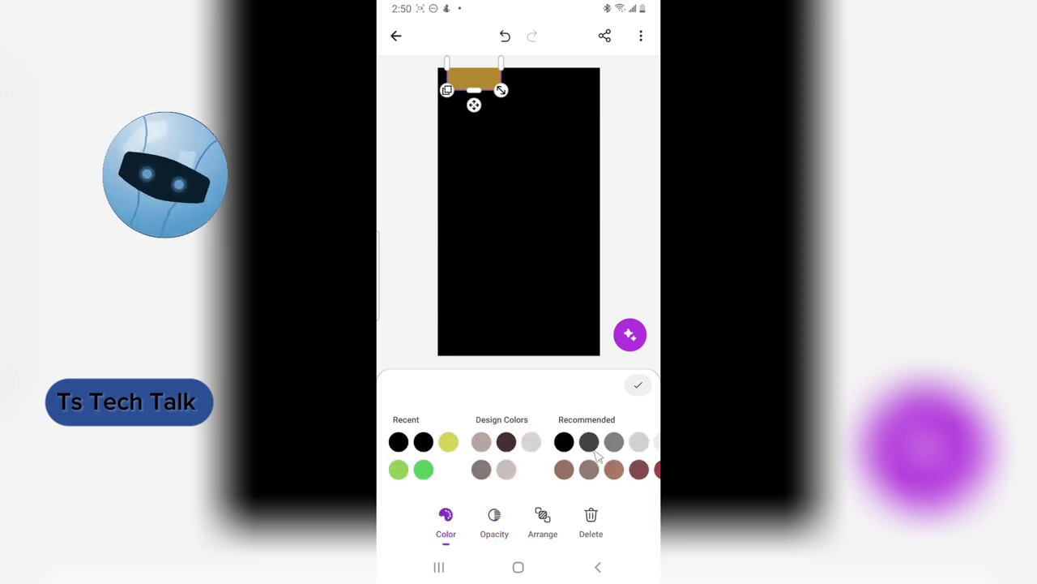
drag(560, 455, 386, 457)
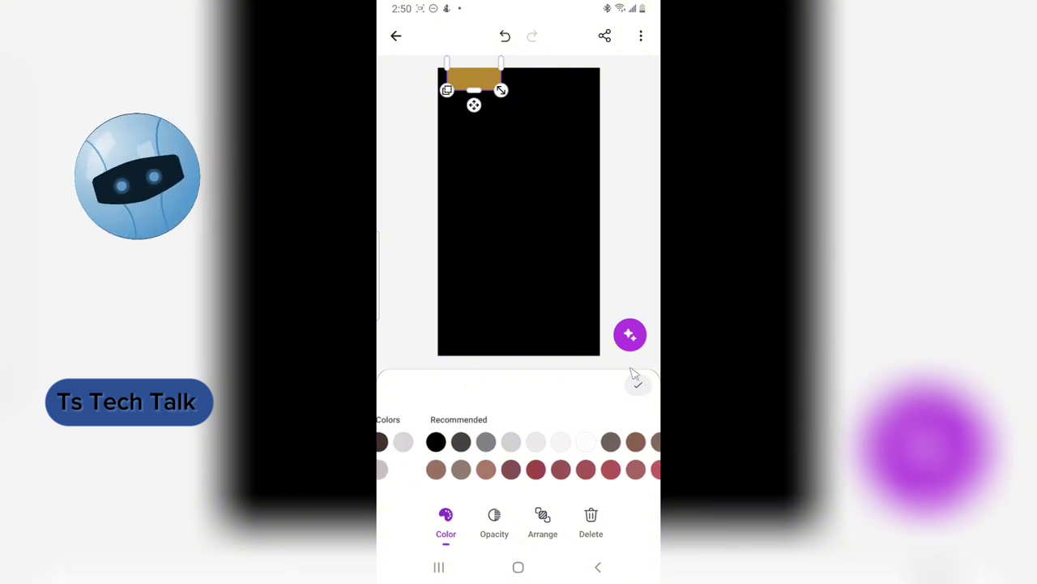
click(630, 337)
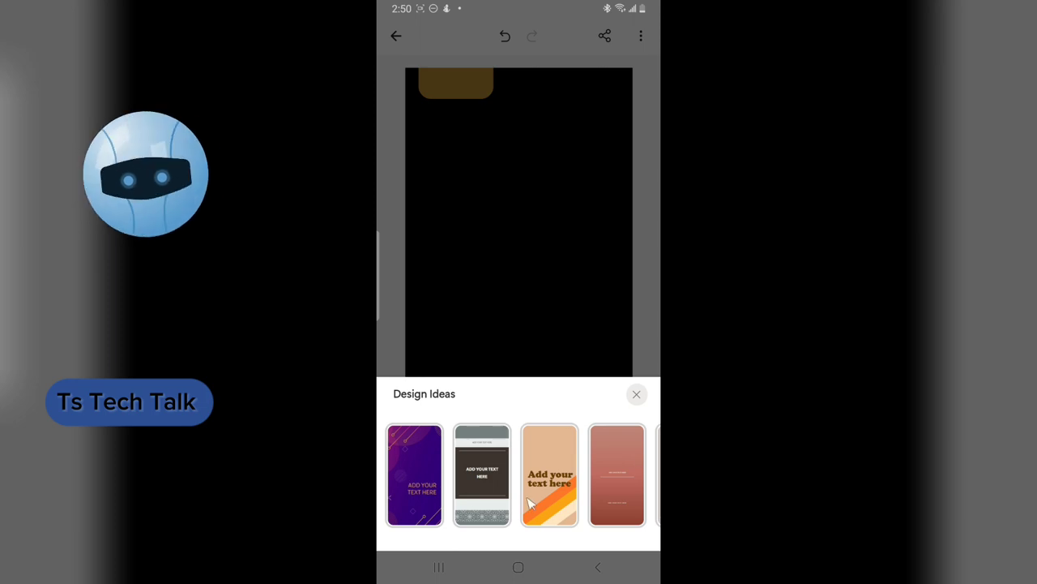
click(581, 303)
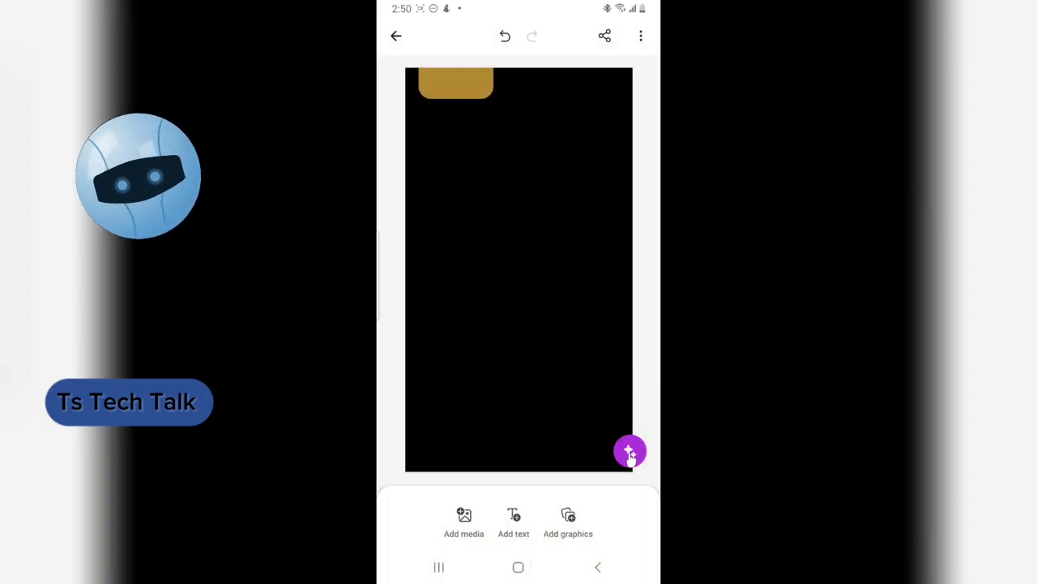
click(443, 87)
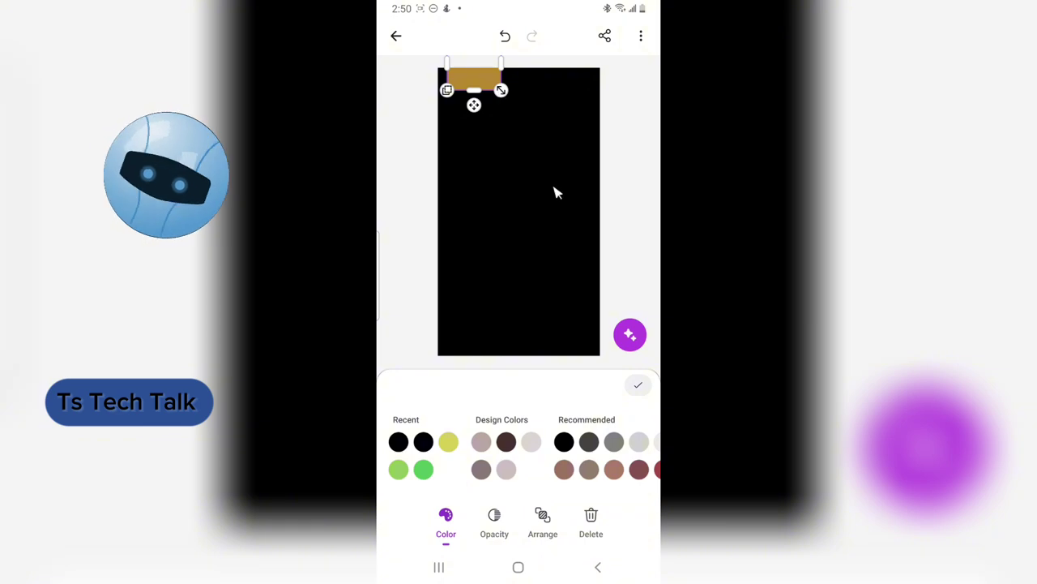
Step: Launch PixelLab, discard the autosaved project, and delete the default New Text layer
click(518, 567)
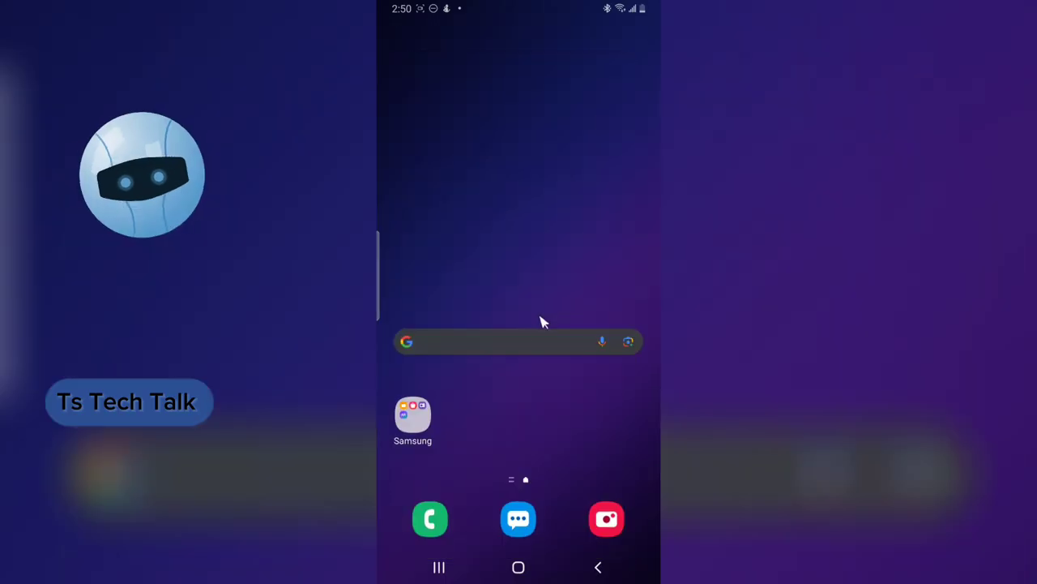
drag(540, 322, 486, 146)
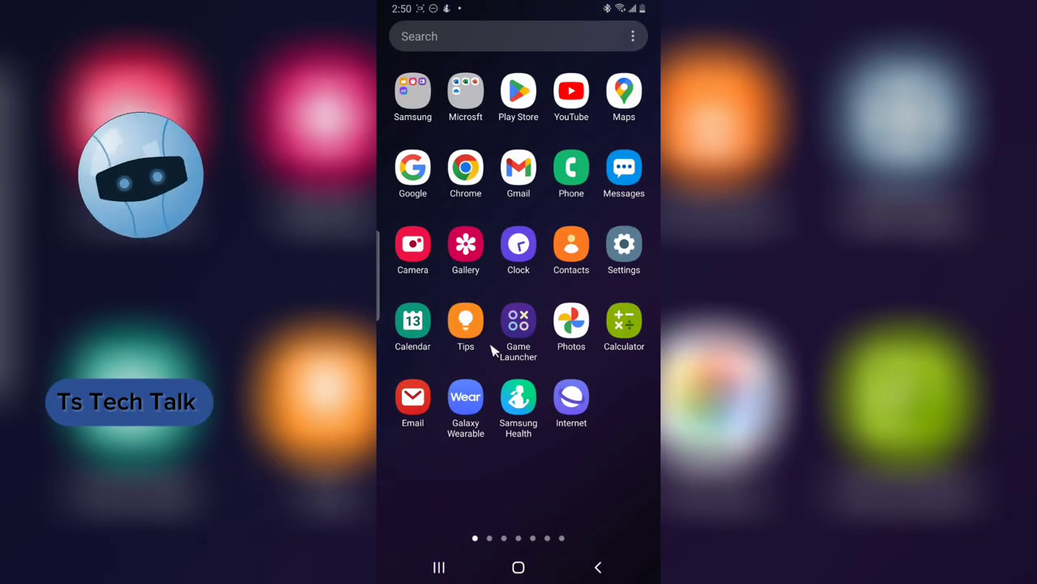
drag(492, 350, 406, 348)
drag(575, 273, 377, 244)
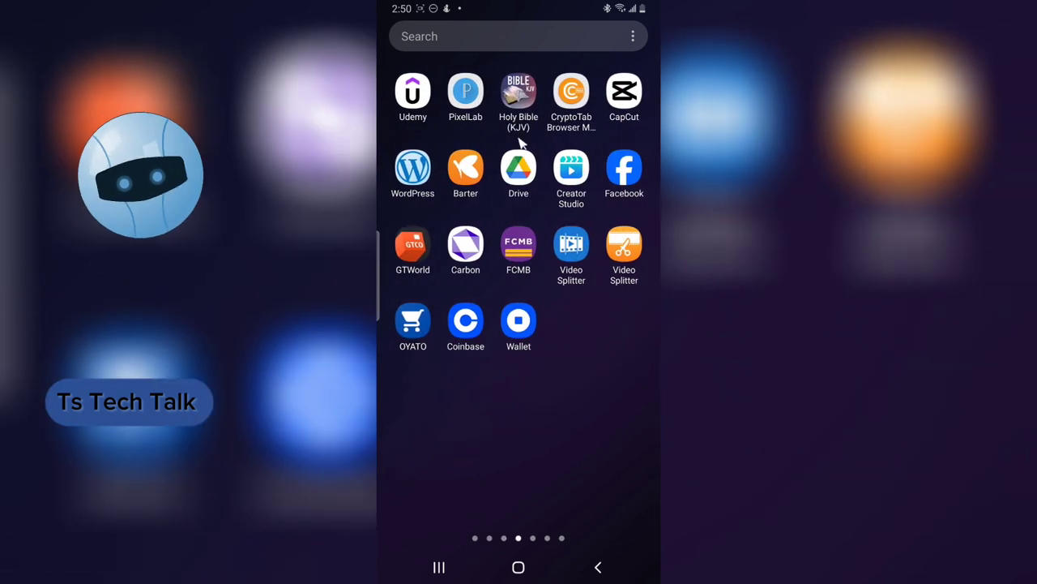
click(465, 93)
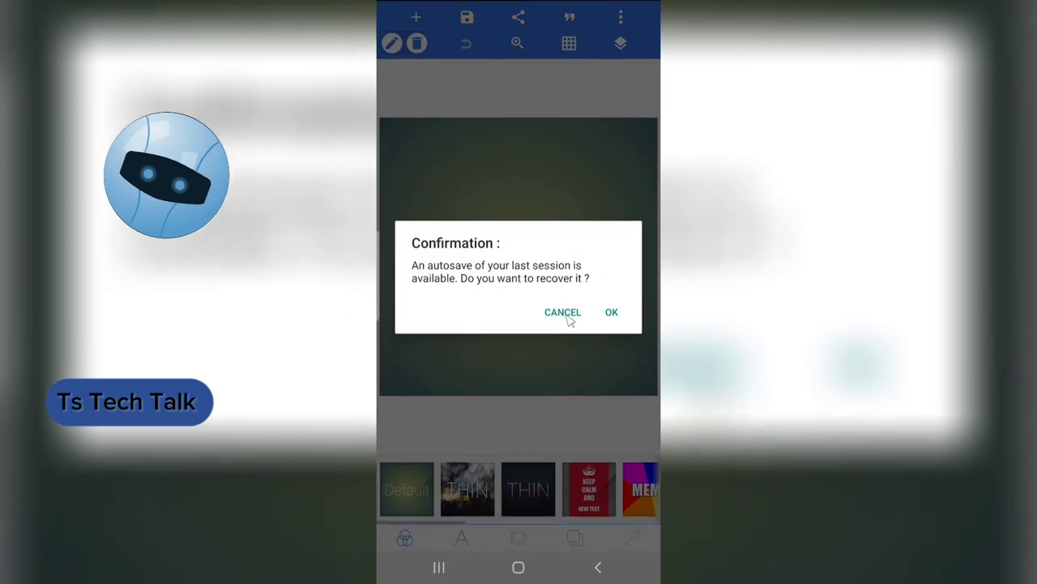
click(564, 314)
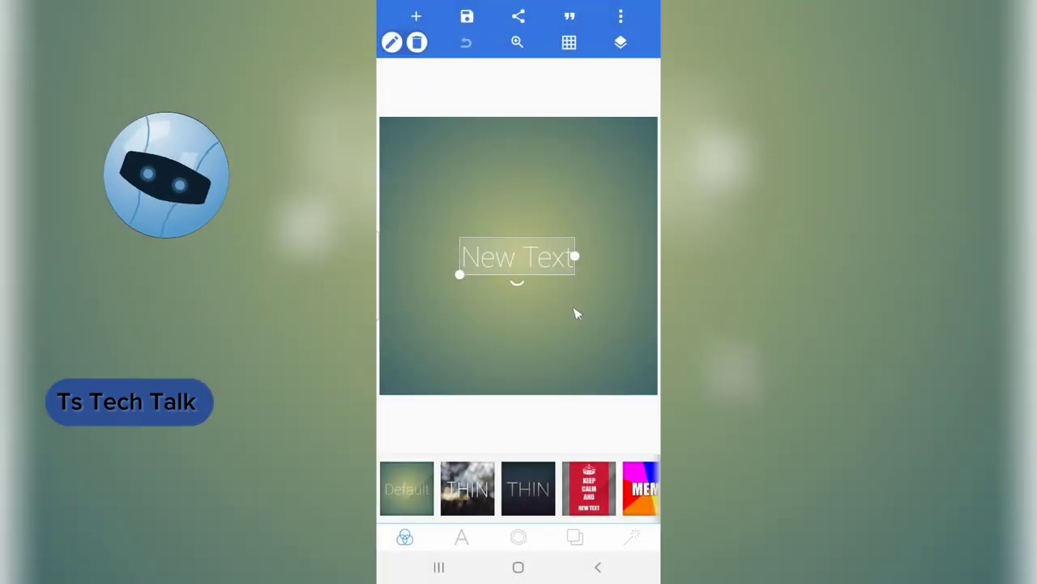
click(416, 44)
click(609, 306)
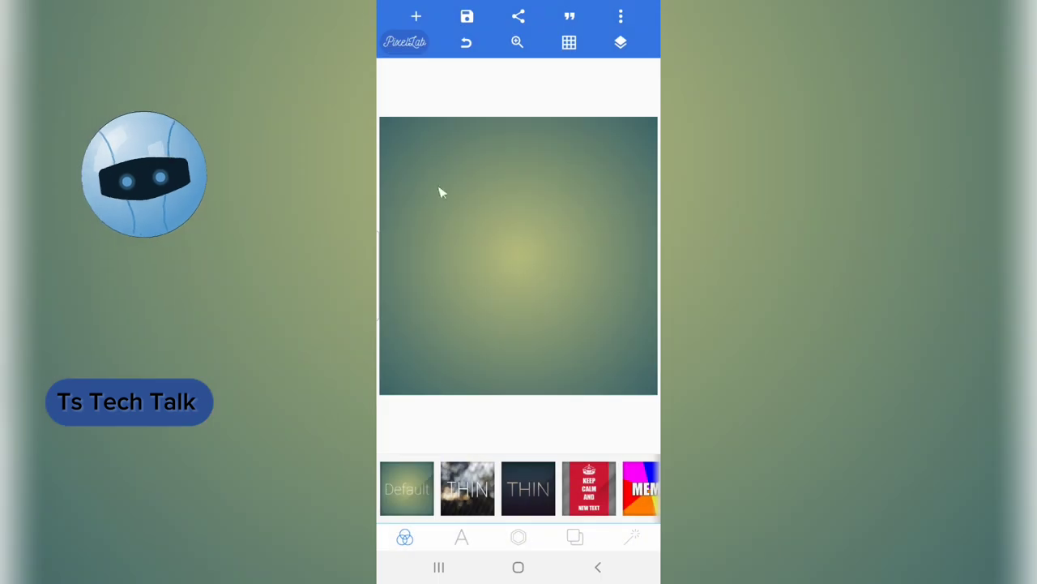
Step: Add a square shape, round its corners to 35%, resize and centre it, then confirm
click(415, 17)
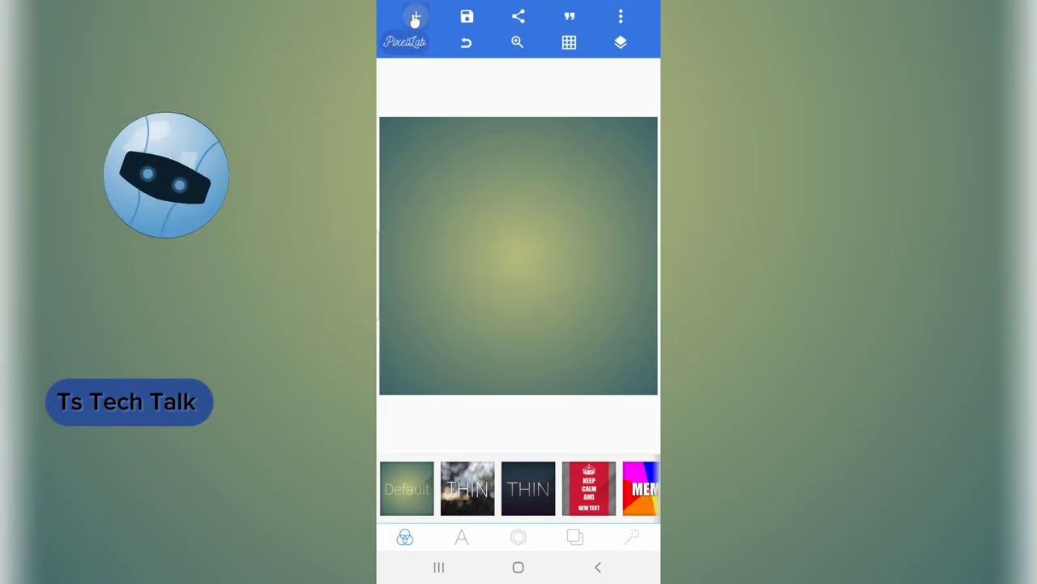
click(431, 112)
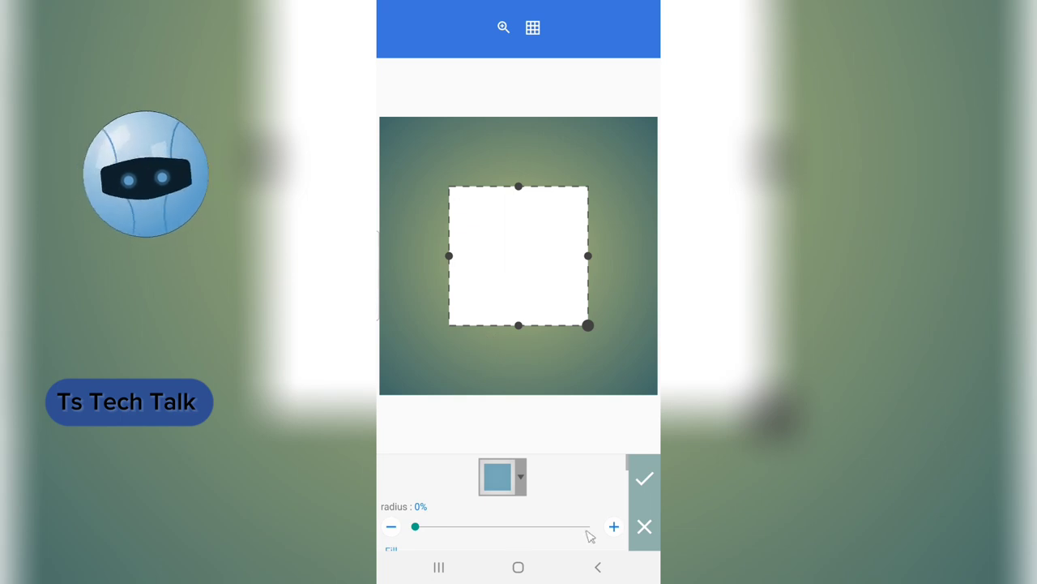
drag(417, 527, 476, 527)
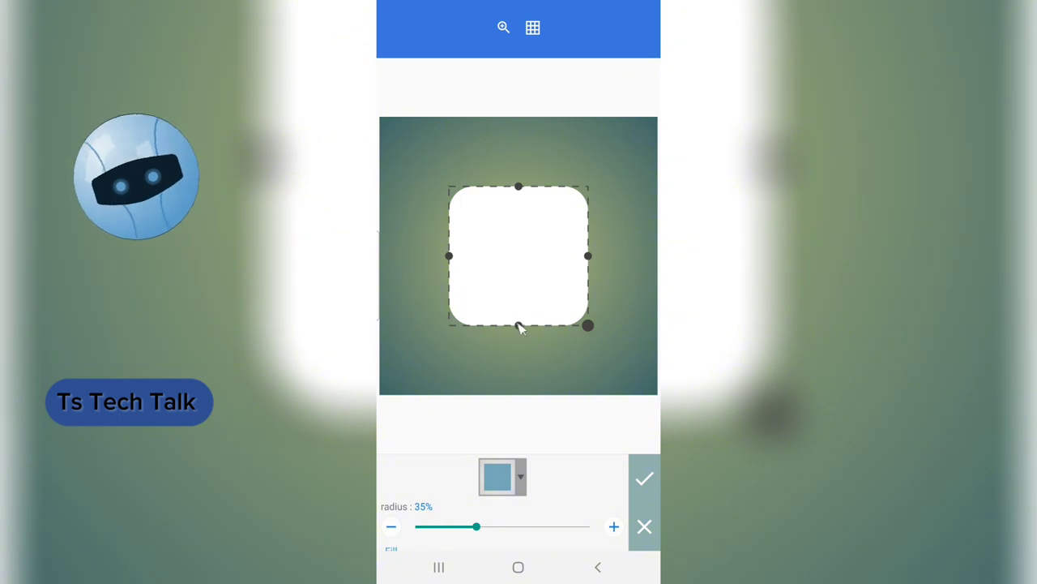
drag(522, 326, 535, 267)
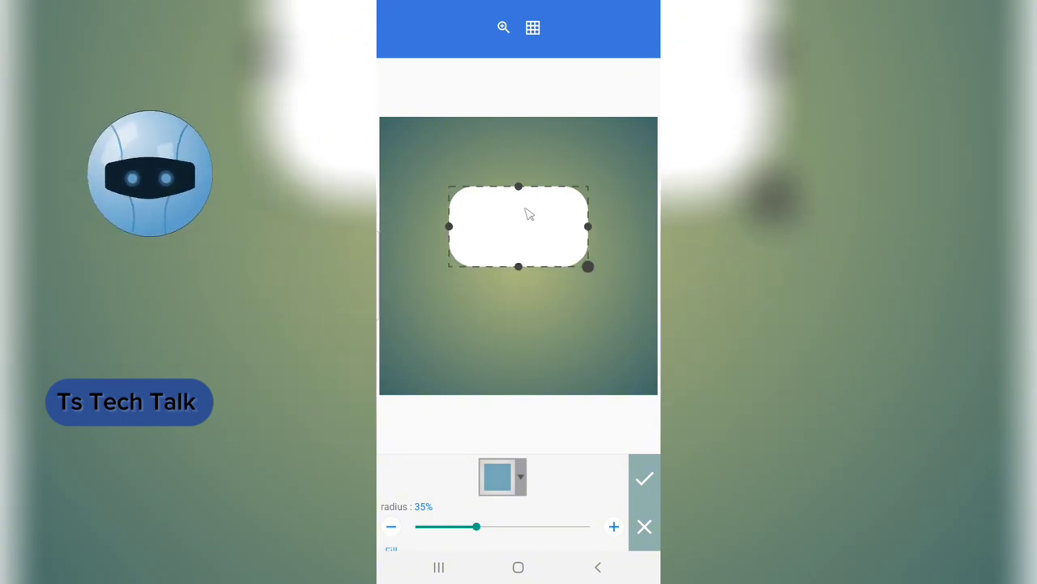
drag(529, 213, 551, 258)
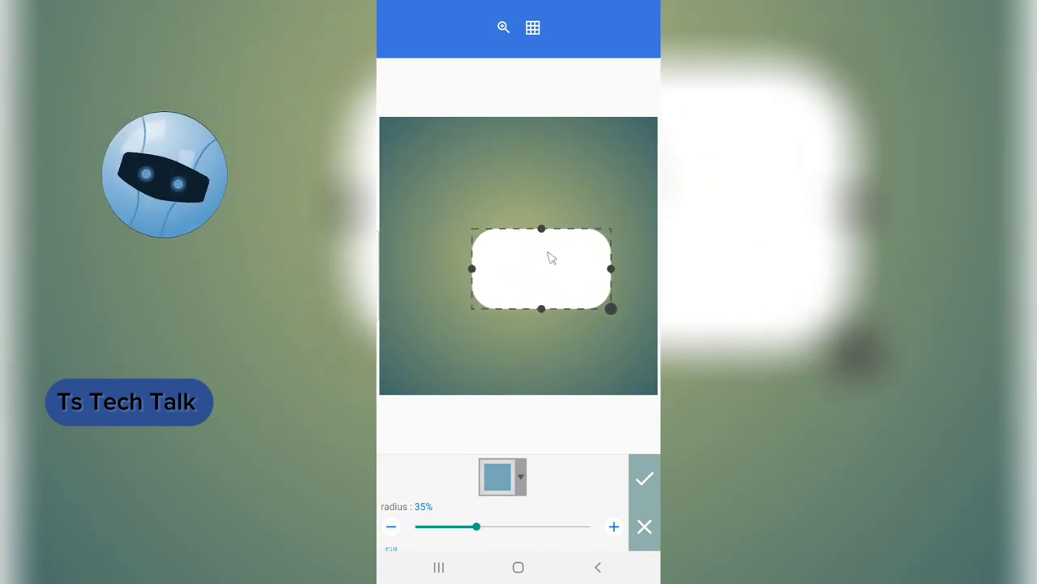
drag(545, 313, 535, 268)
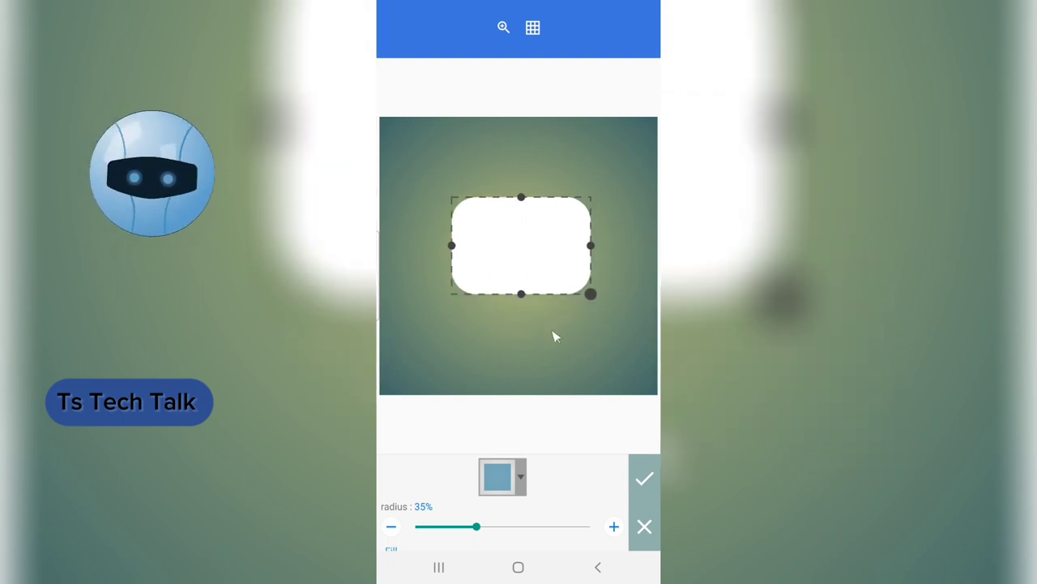
click(642, 484)
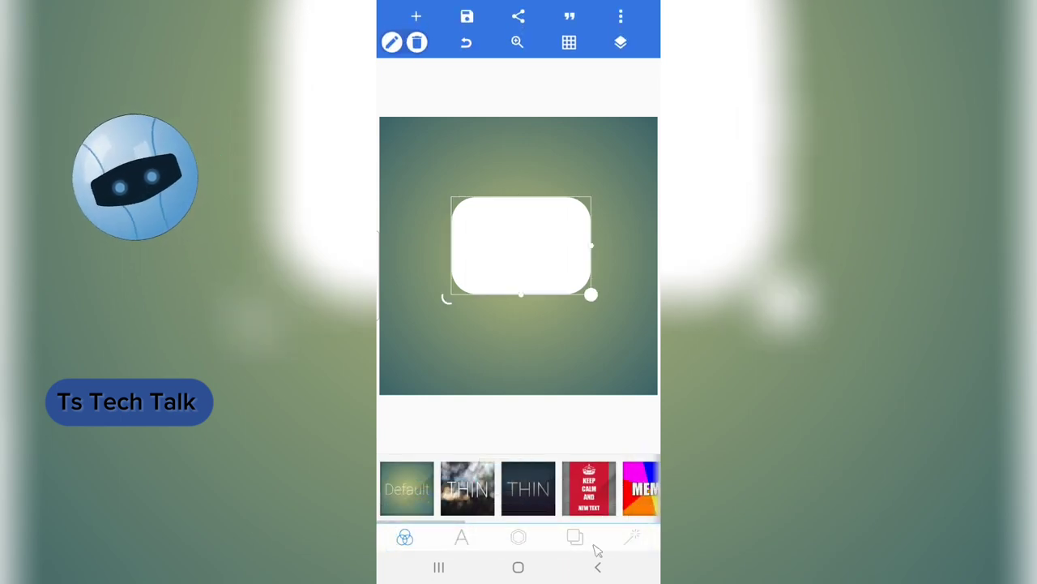
Step: Switch the canvas background from the green gradient to transparent
click(519, 537)
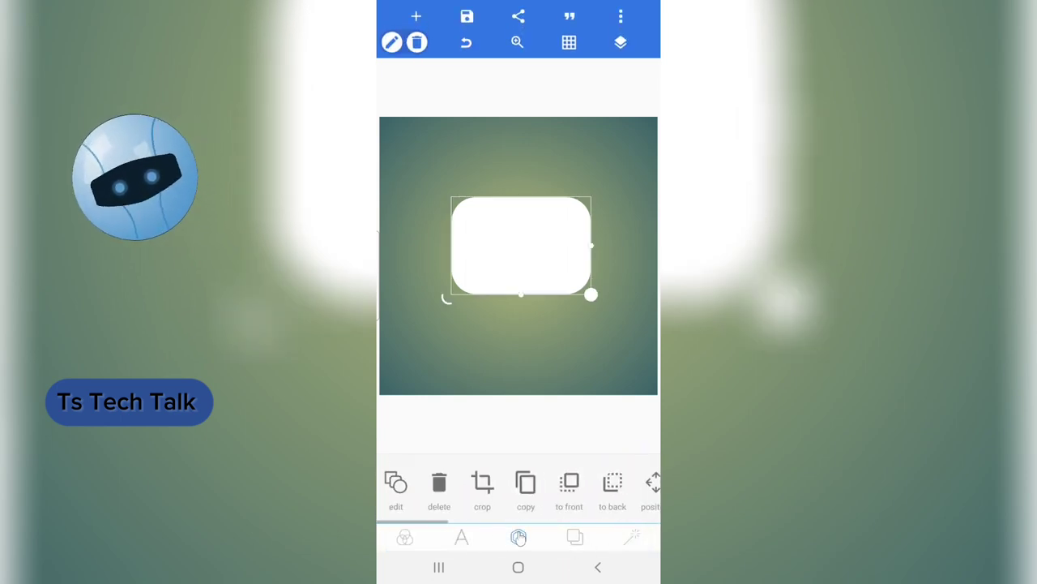
click(574, 539)
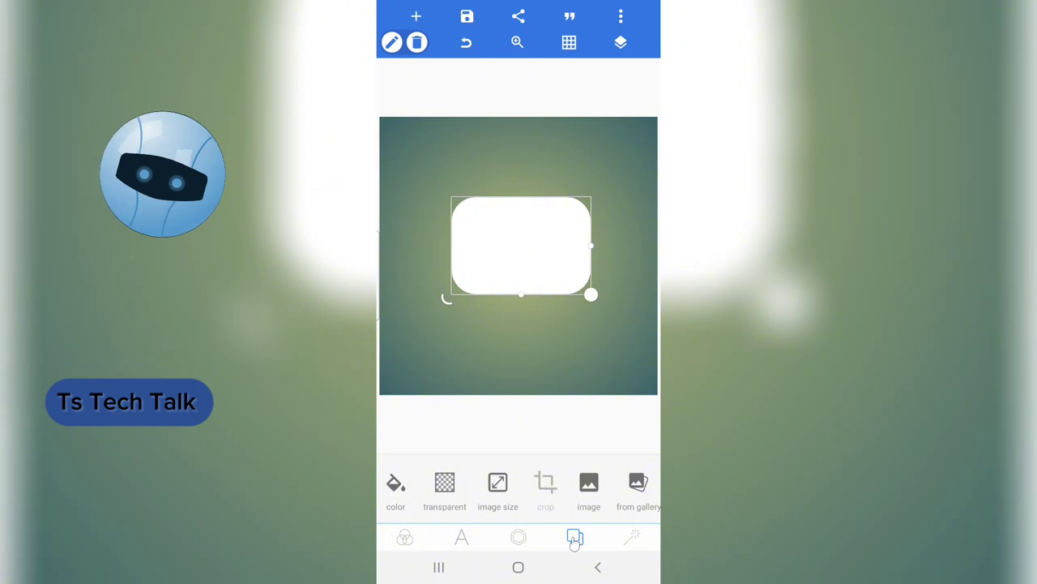
click(442, 491)
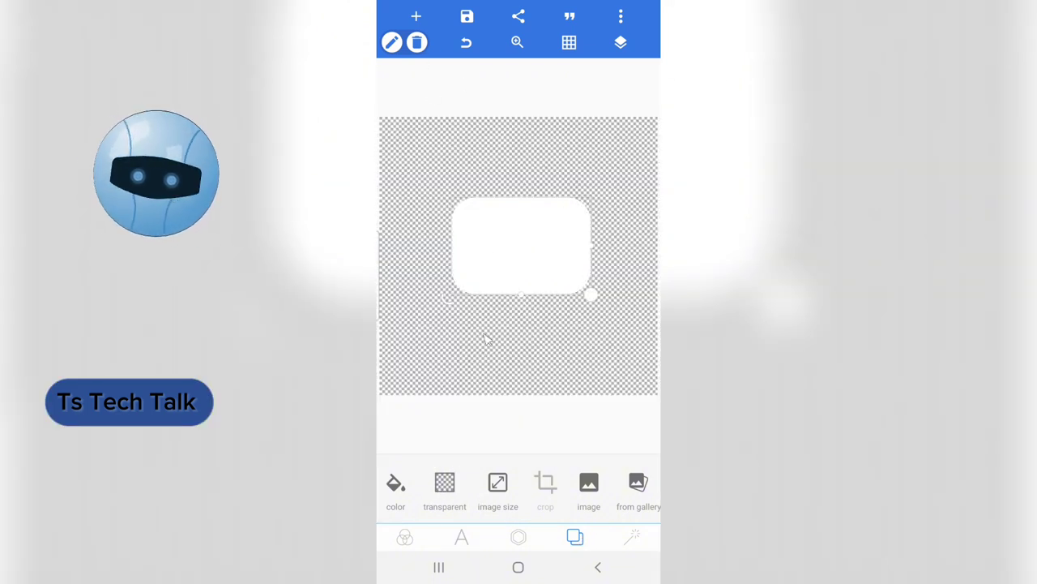
Step: Restore the rounded rectangle layer after accidentally deleting it in the layers list
click(621, 42)
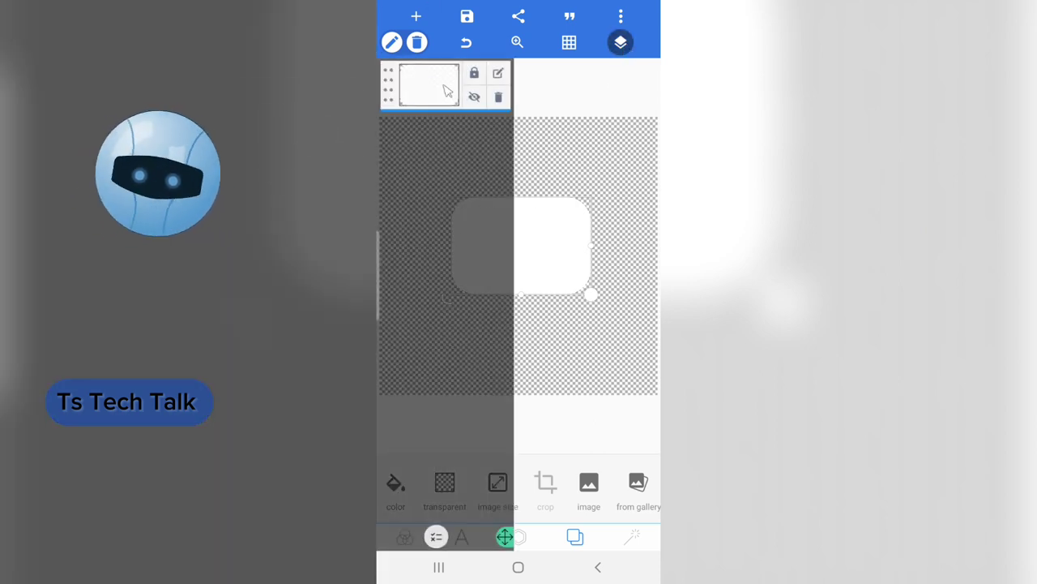
click(621, 42)
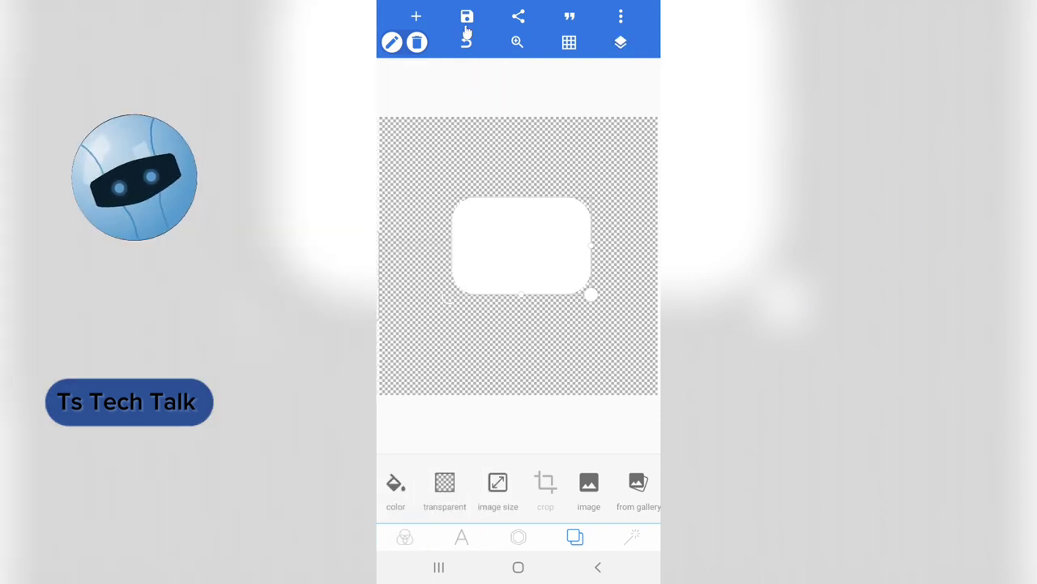
click(620, 43)
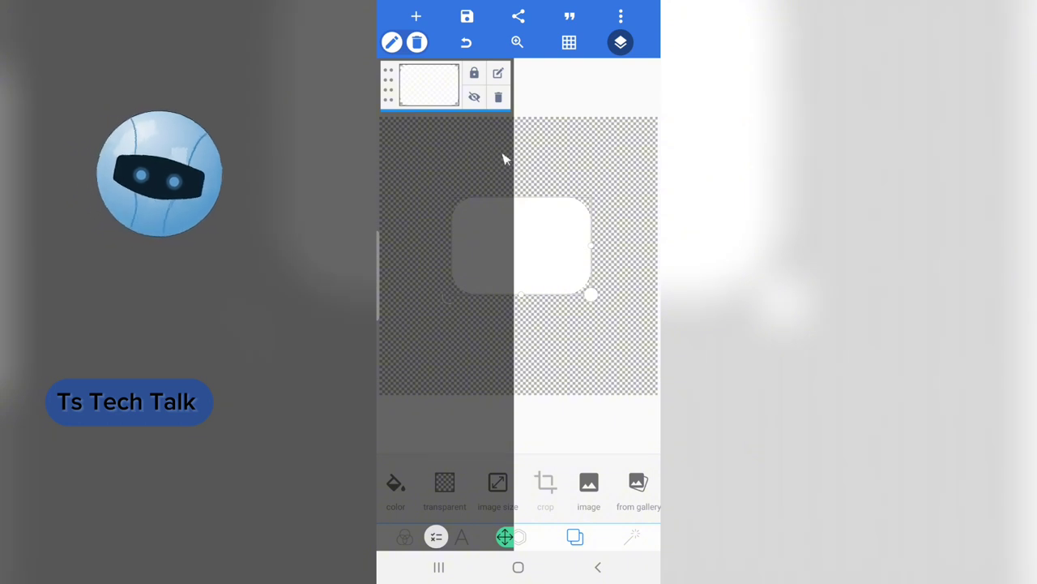
click(499, 99)
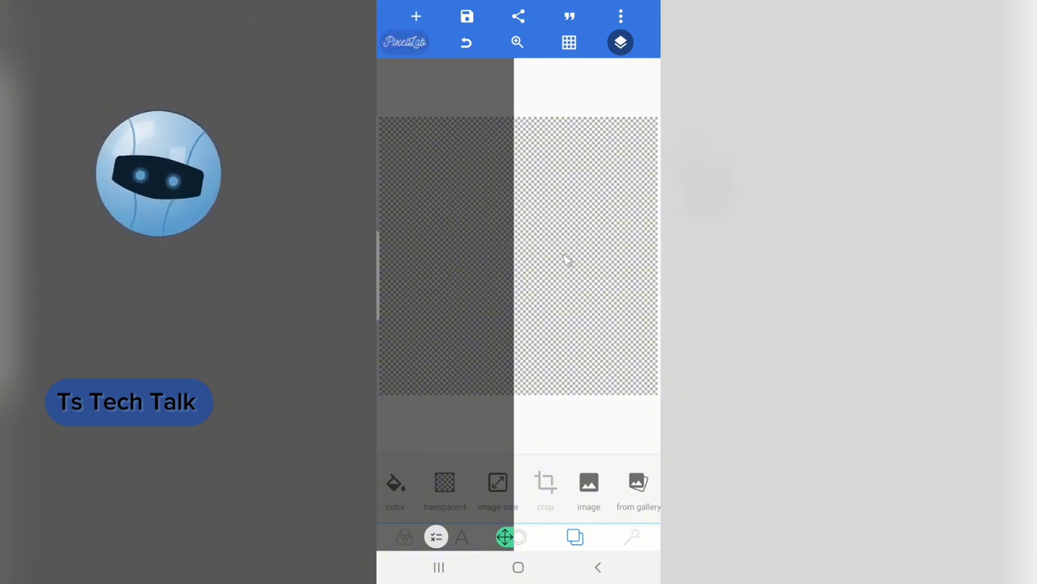
click(468, 47)
click(620, 42)
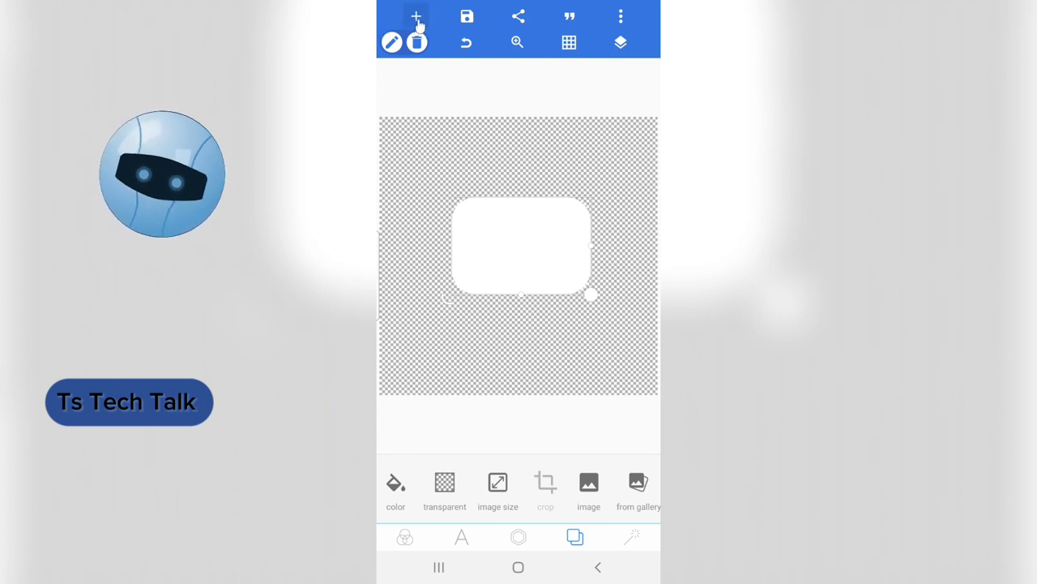
click(520, 539)
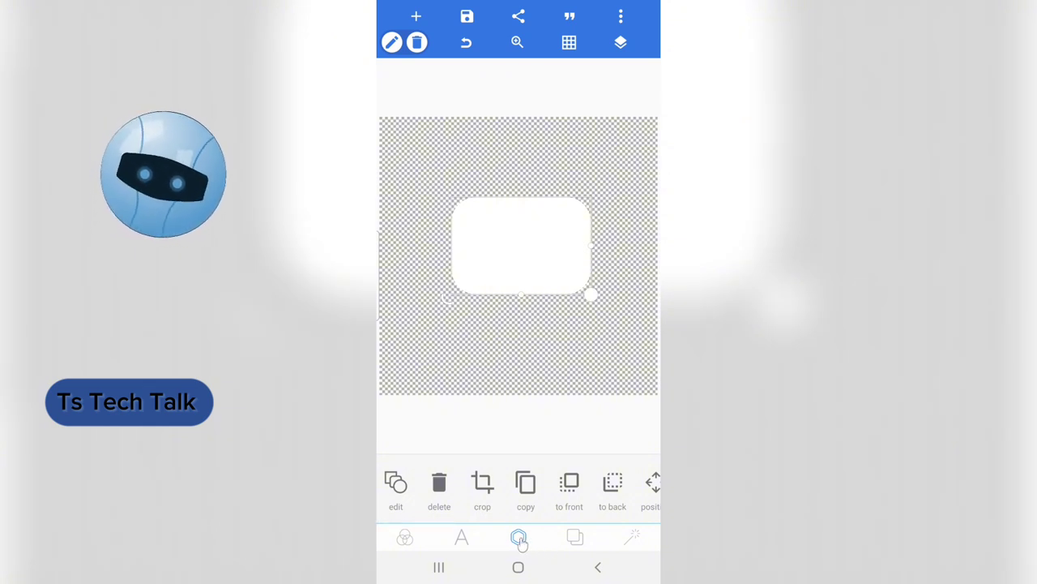
Step: Enable the shape's fill colour, fill the rectangle orange, and open the custom picker at #F57F17
drag(617, 501, 426, 503)
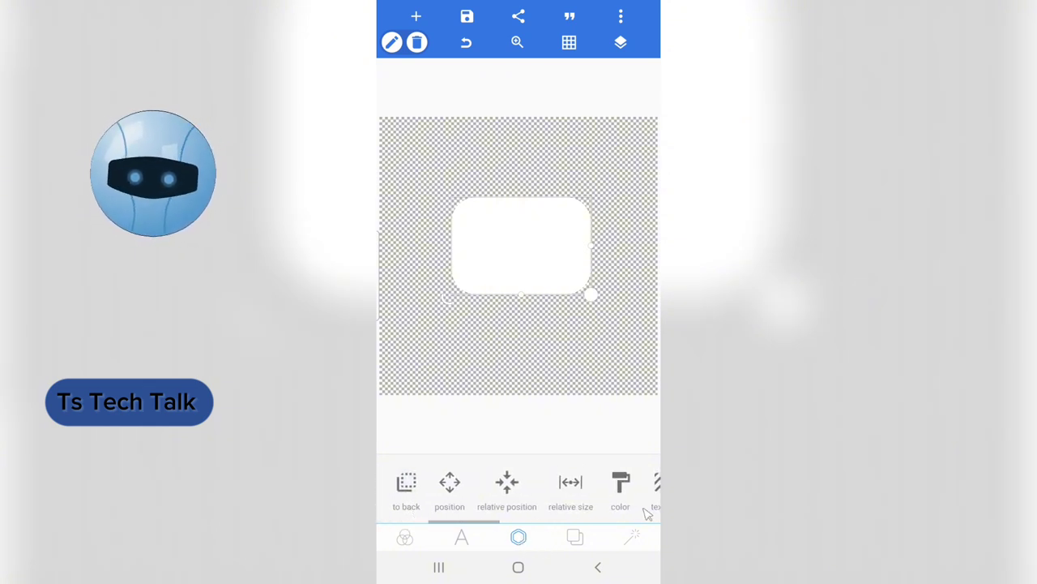
click(655, 486)
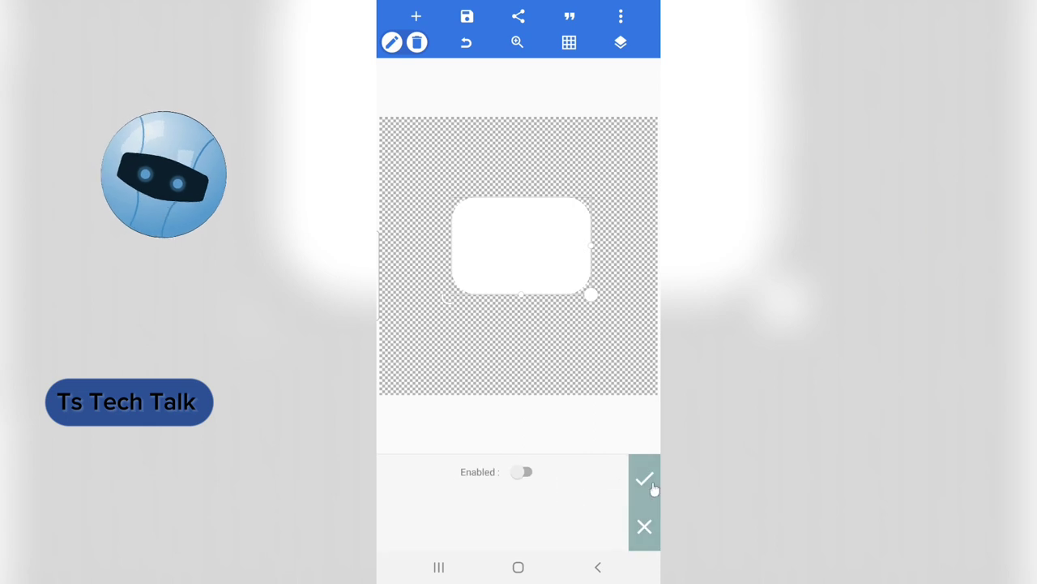
click(525, 473)
drag(591, 513, 590, 481)
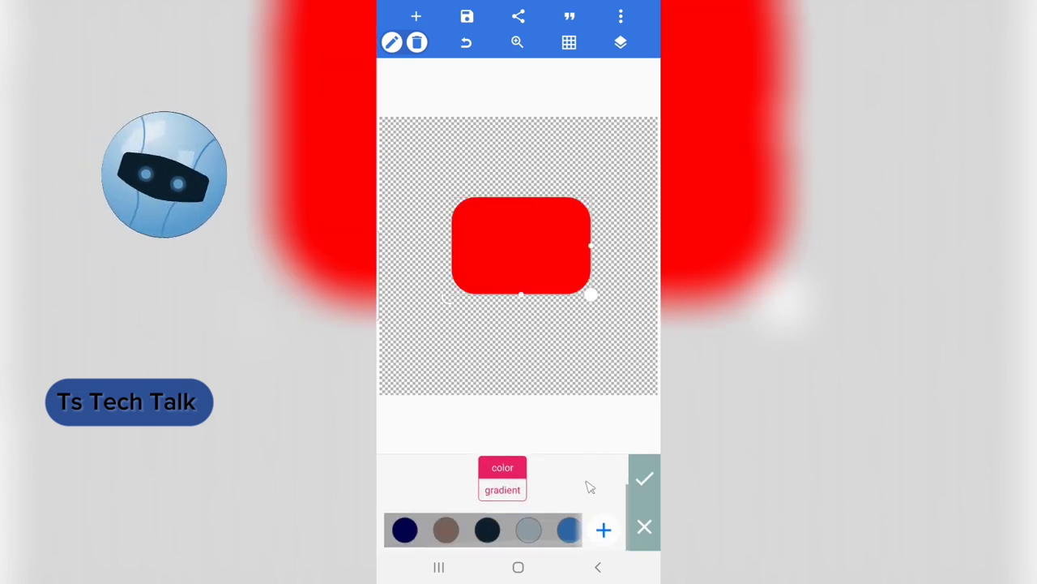
drag(578, 531, 381, 535)
drag(577, 531, 399, 531)
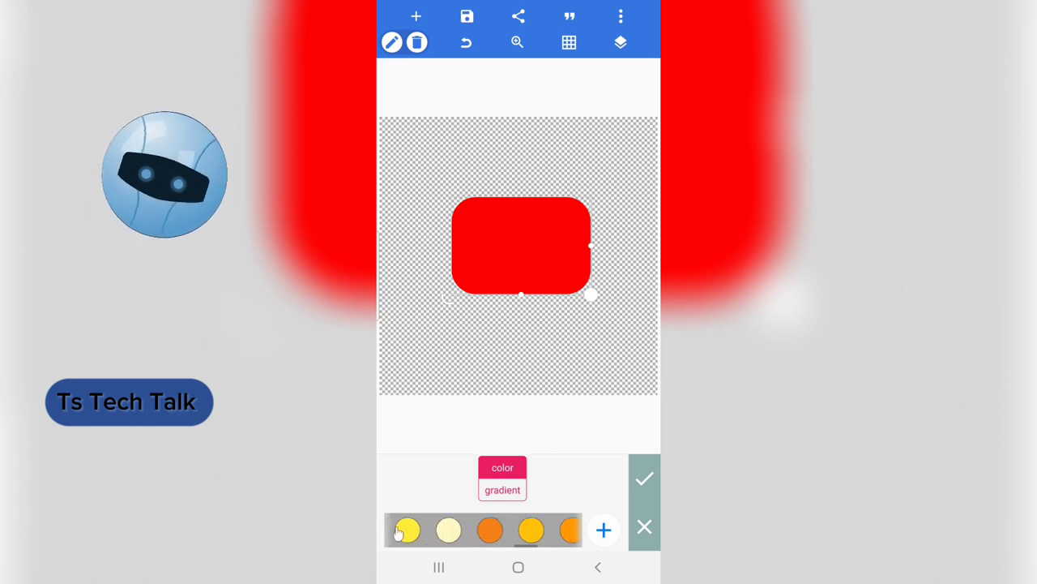
click(483, 530)
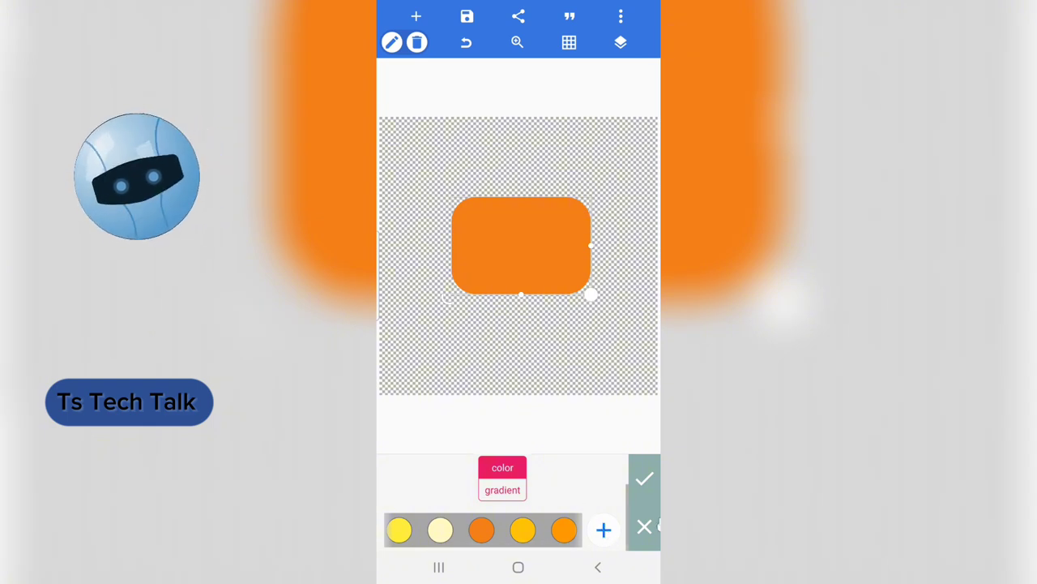
click(603, 529)
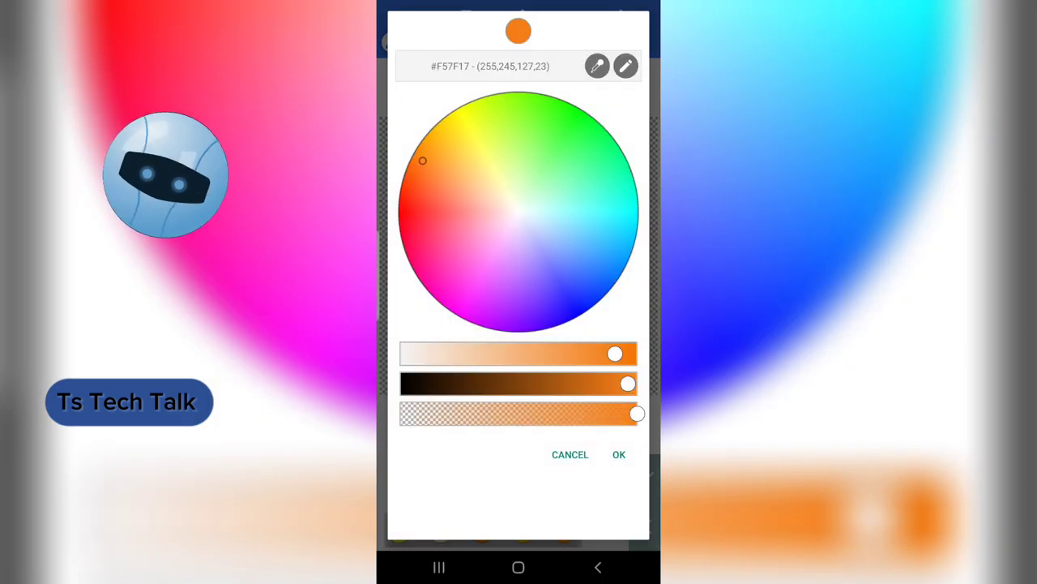
Step: Shift the colour wheel to the redder orange #F56414, verify the hex code, and apply it
click(428, 168)
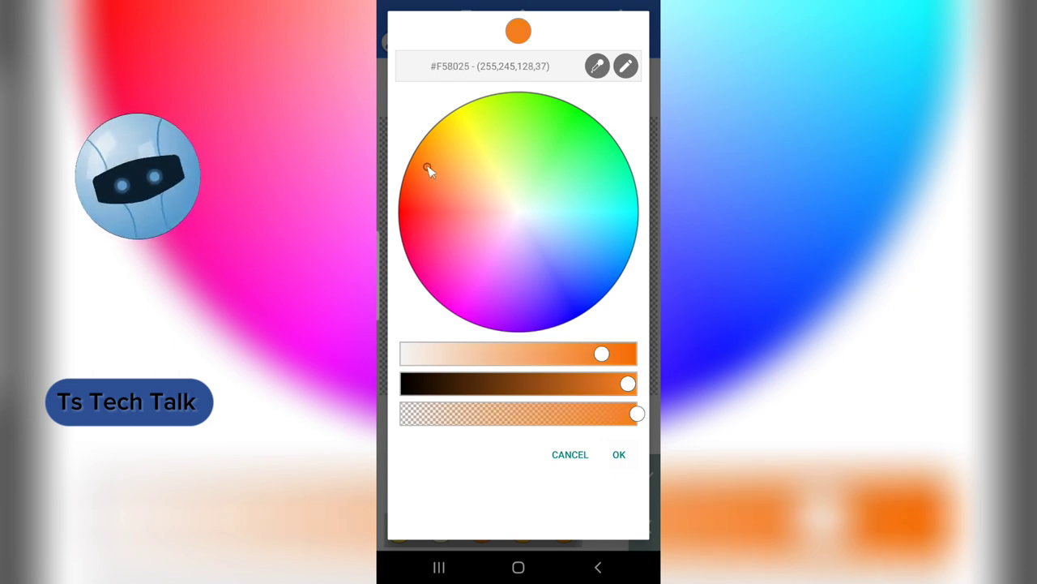
drag(428, 168, 416, 172)
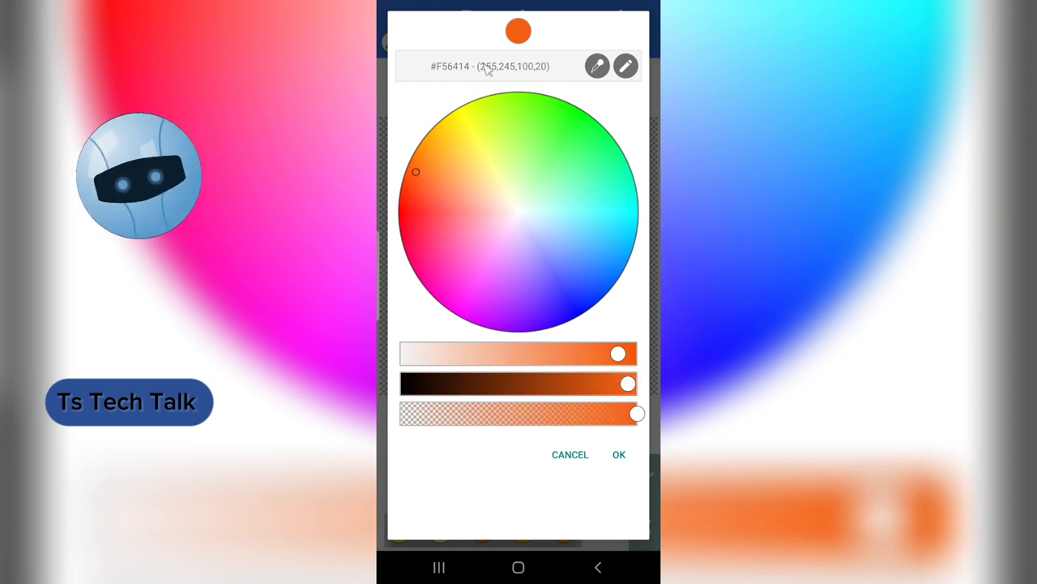
click(627, 68)
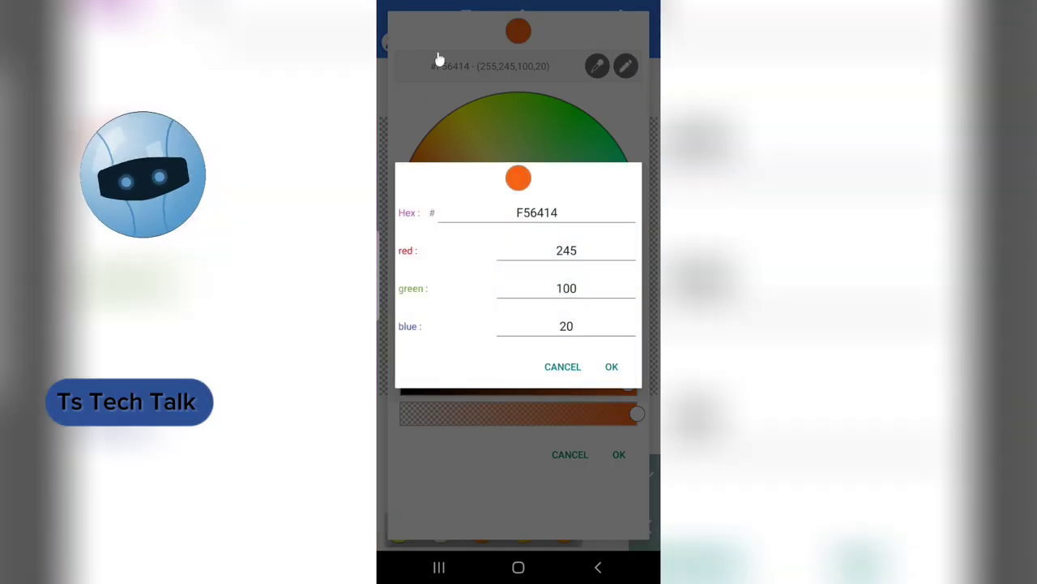
double_click(536, 213)
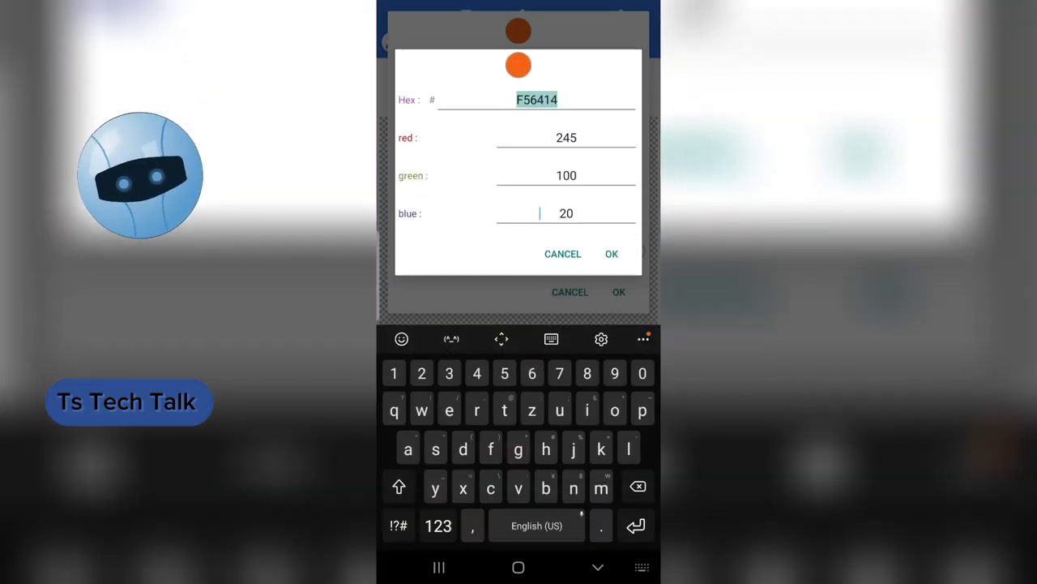
click(561, 254)
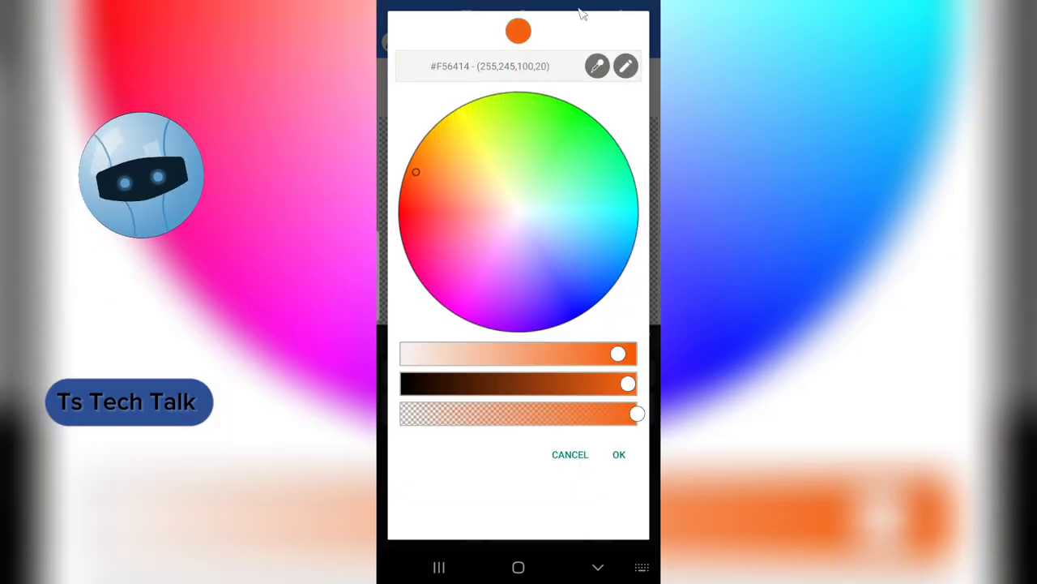
click(620, 458)
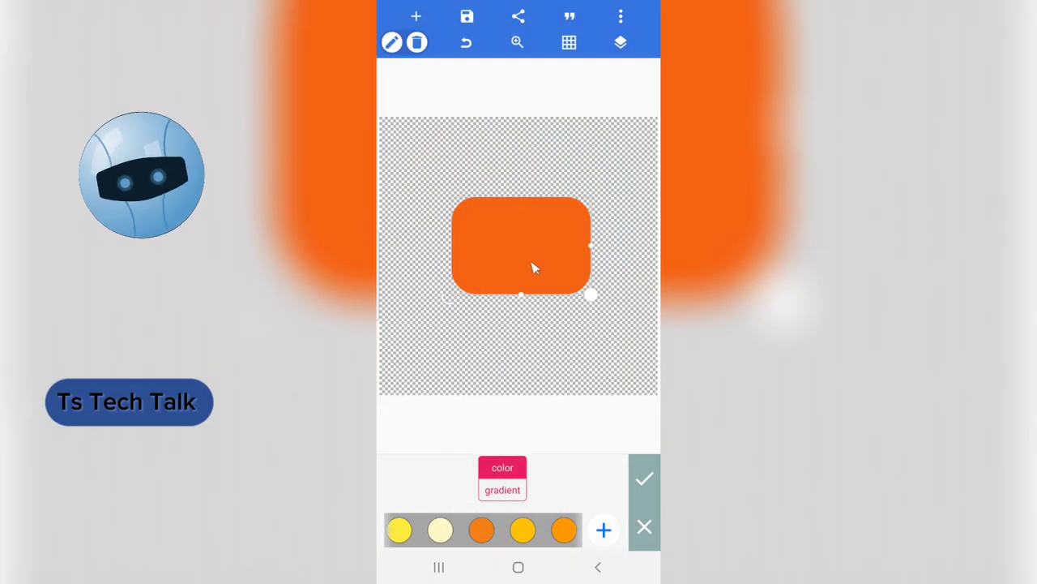
Step: Save the orange rounded rectangle to the gallery as PNG, dismiss the ad, and open recent apps
click(468, 18)
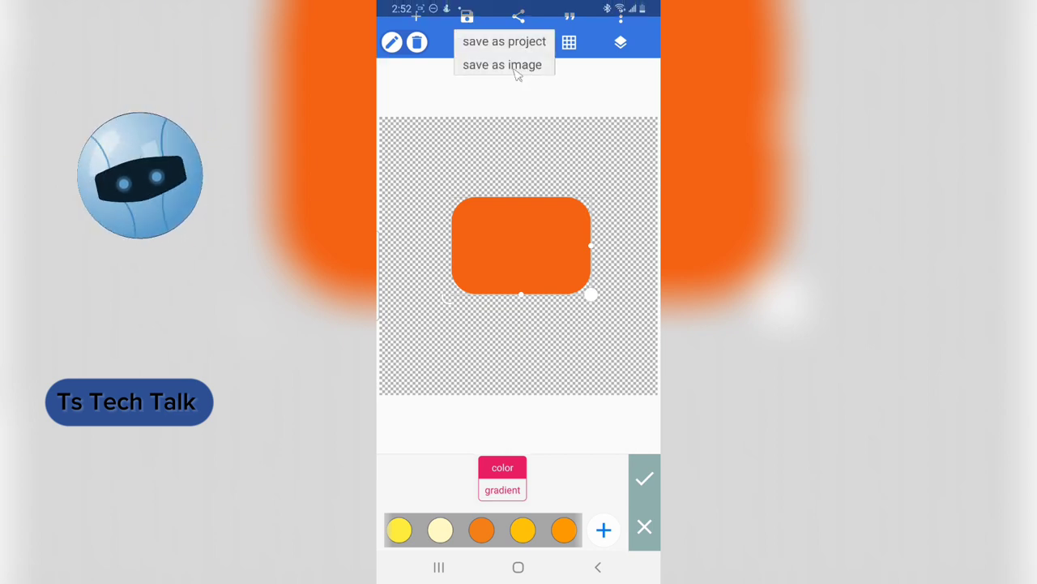
click(503, 66)
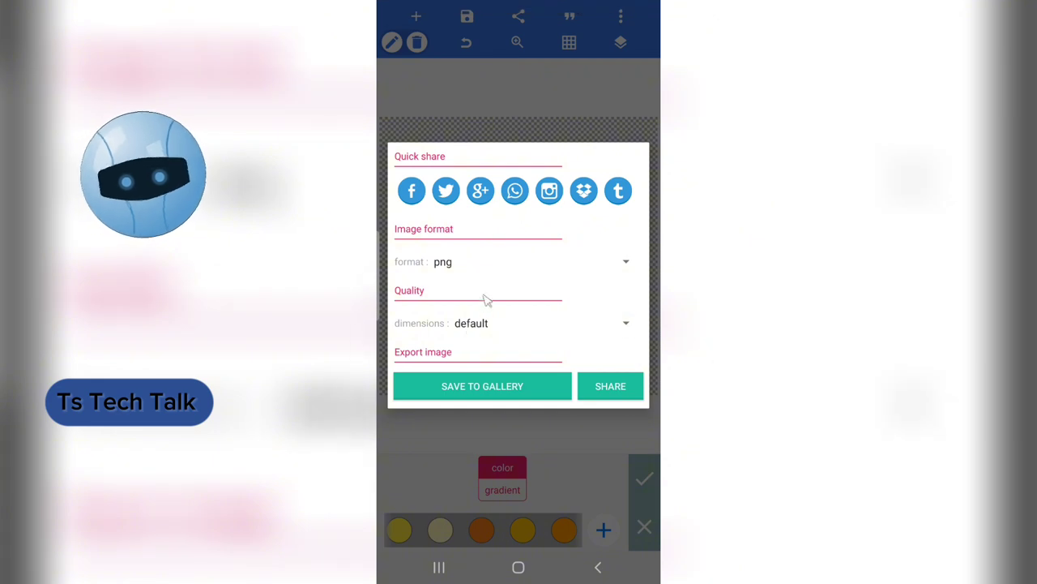
click(448, 268)
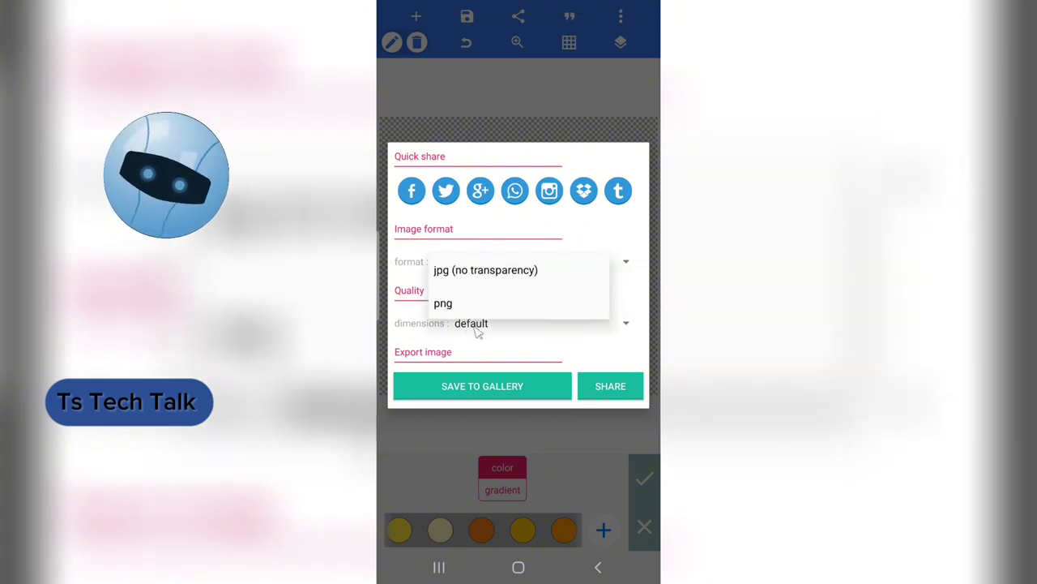
click(449, 307)
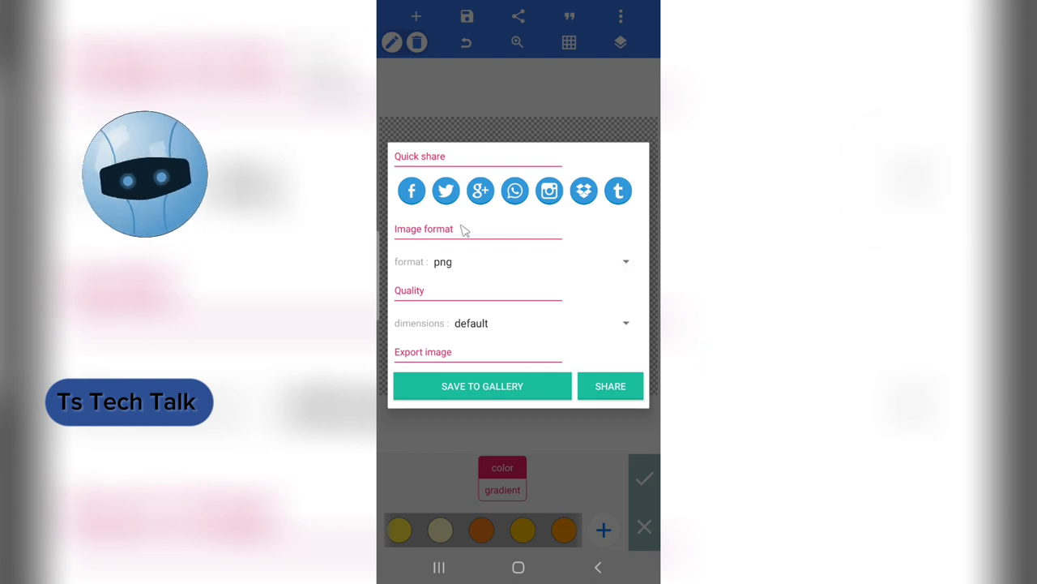
click(495, 394)
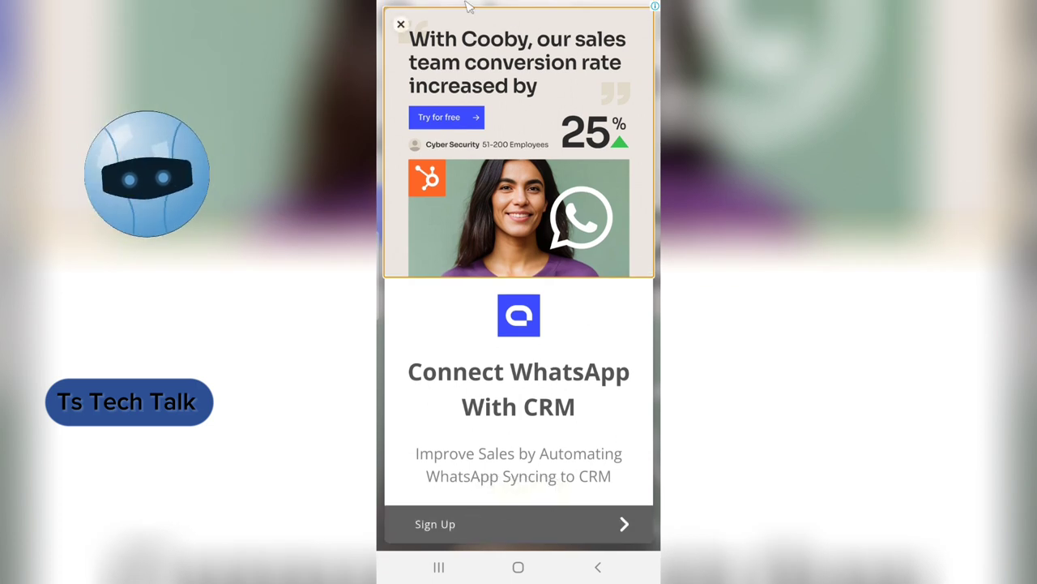
click(400, 25)
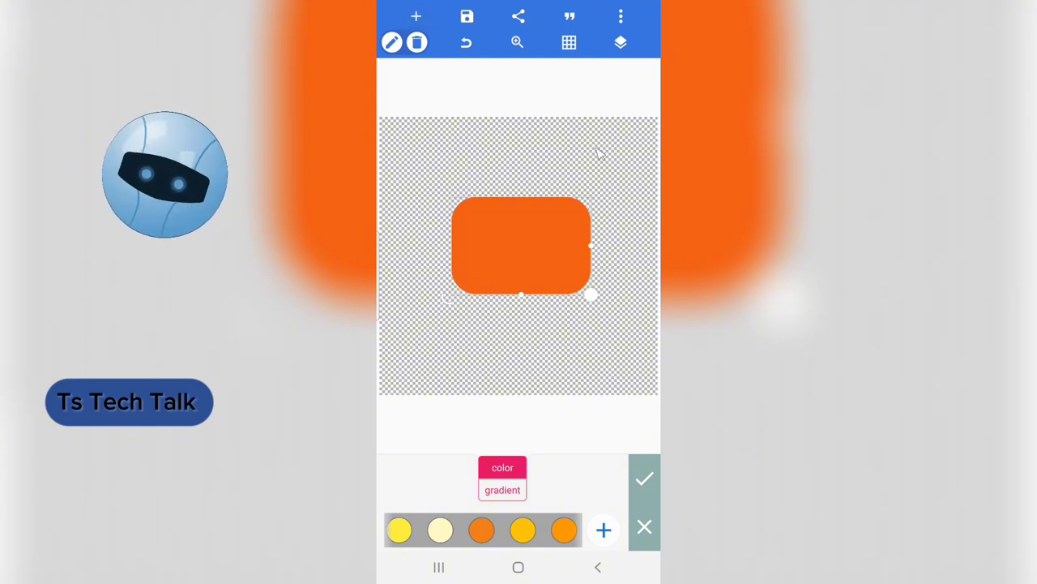
click(440, 568)
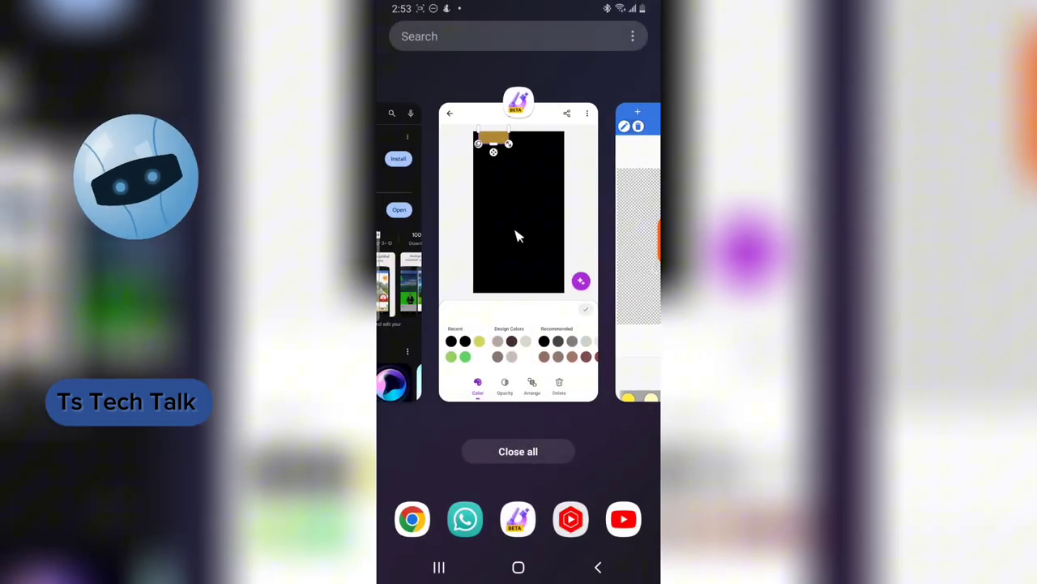
Step: Return to Designer and add the orange shape image from My device to the canvas
click(519, 236)
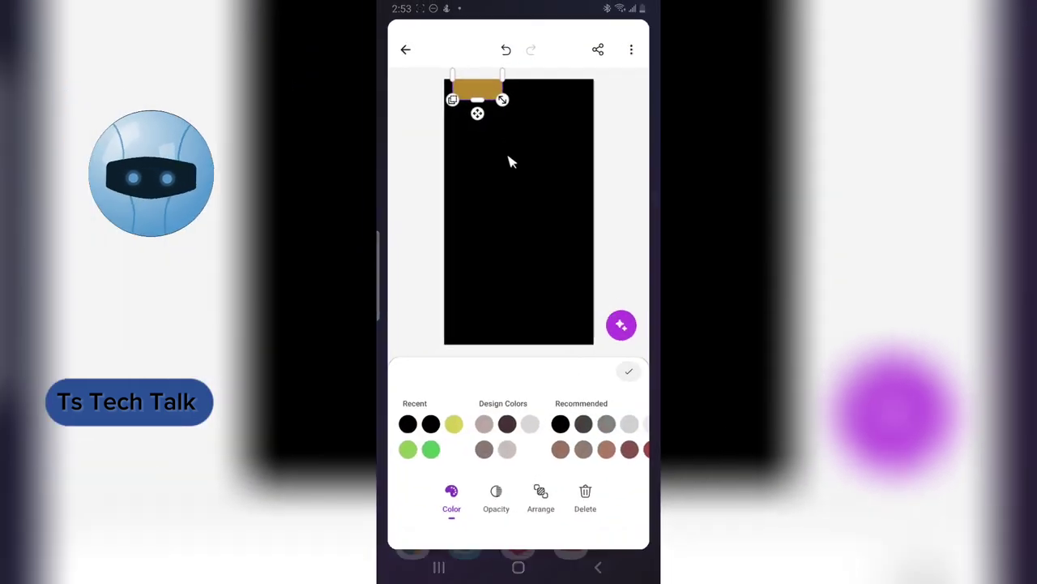
click(521, 139)
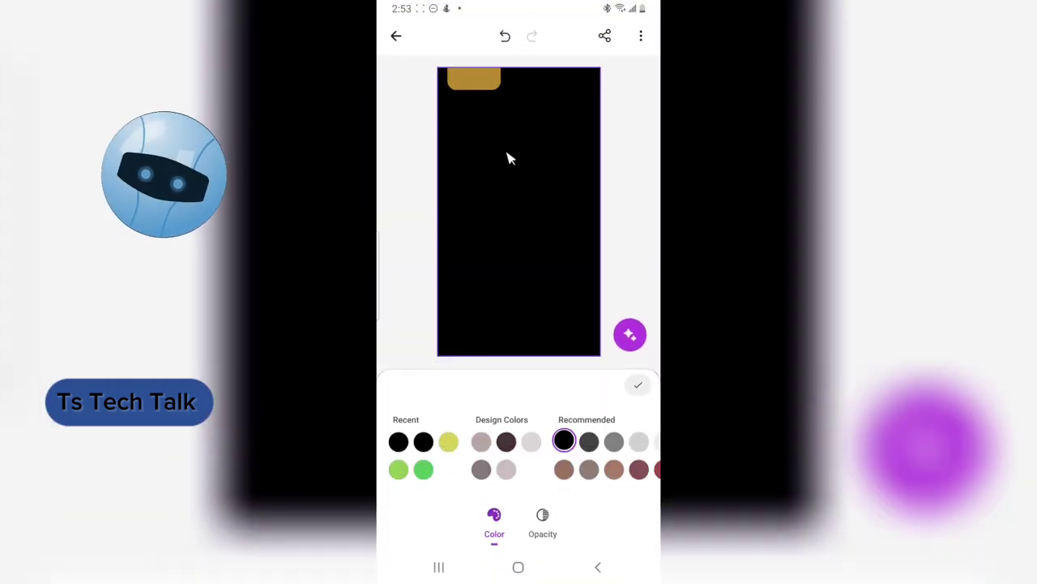
click(638, 386)
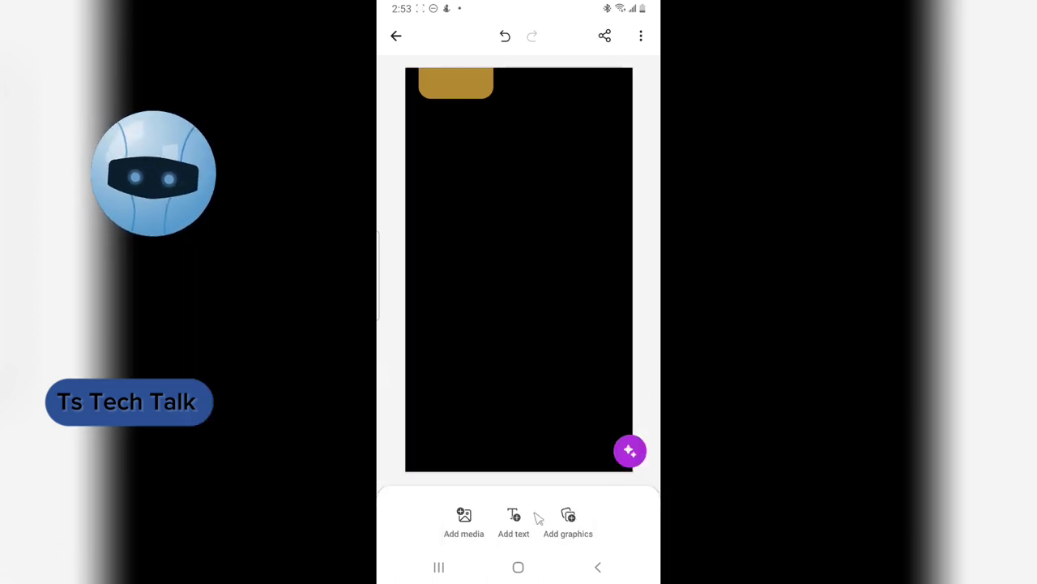
click(464, 519)
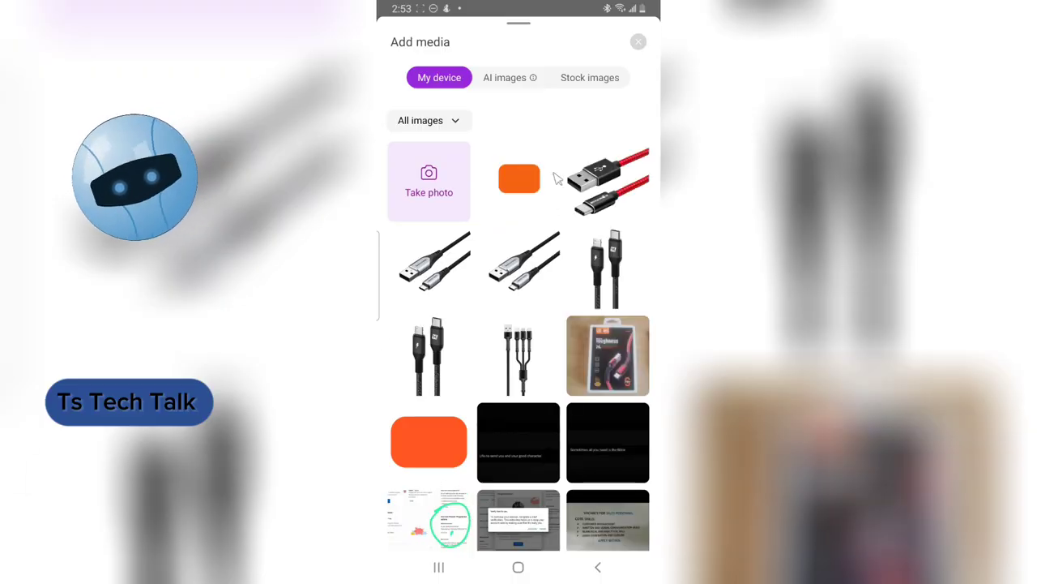
click(510, 182)
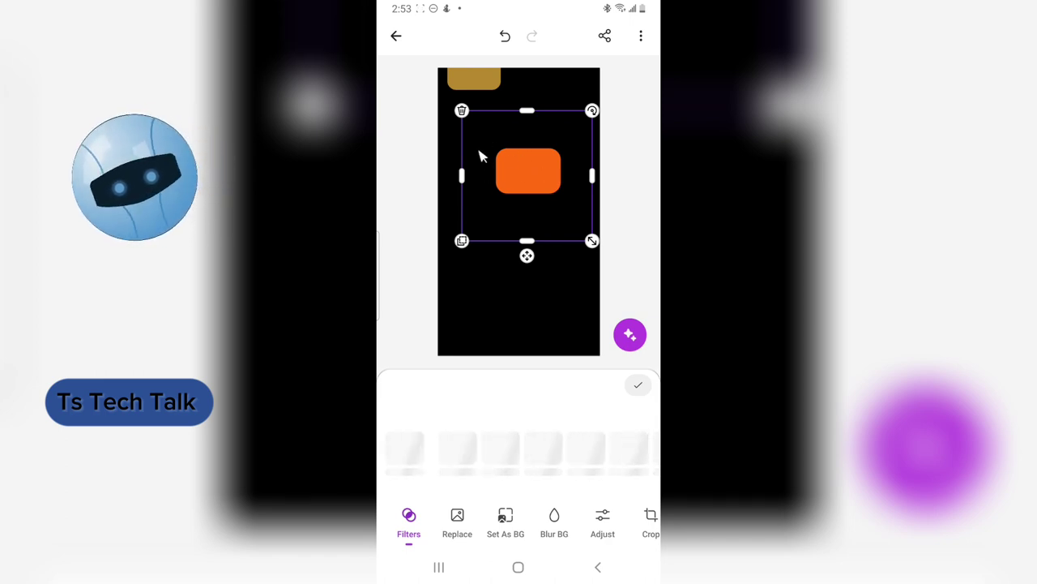
drag(633, 523, 517, 519)
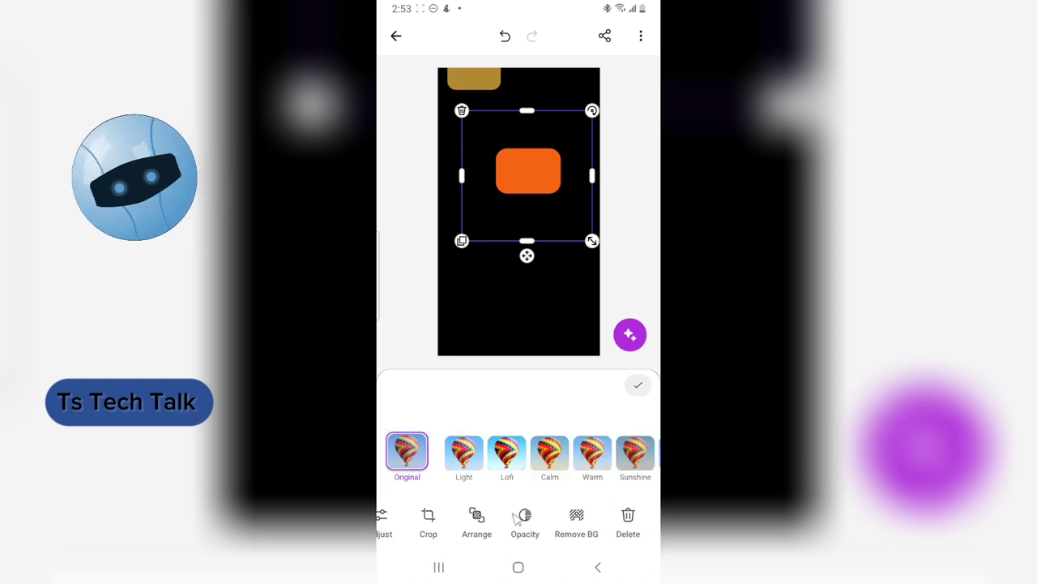
Step: Apply Remove BG to the orange image and confirm
click(577, 523)
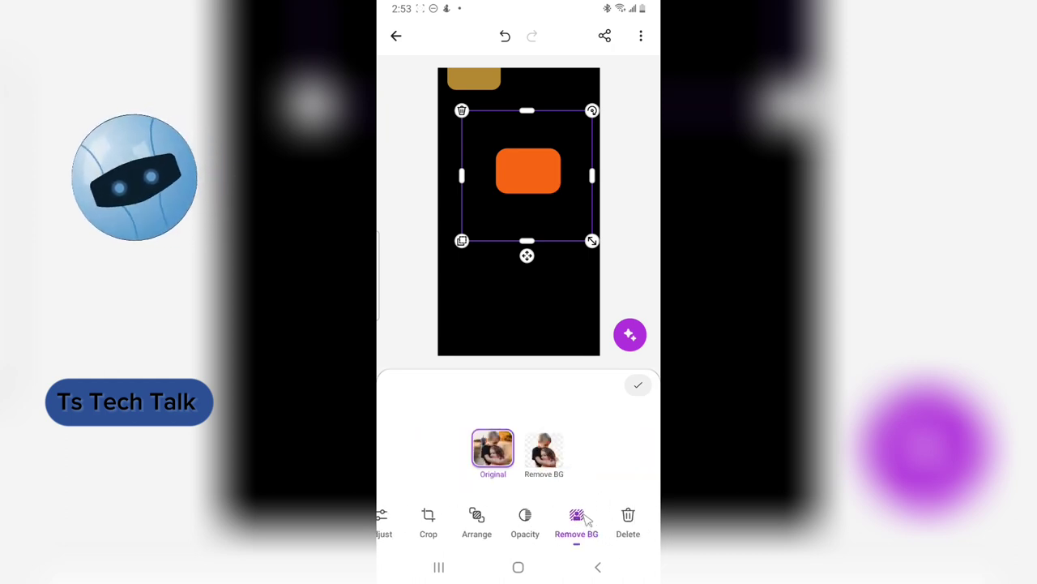
click(558, 466)
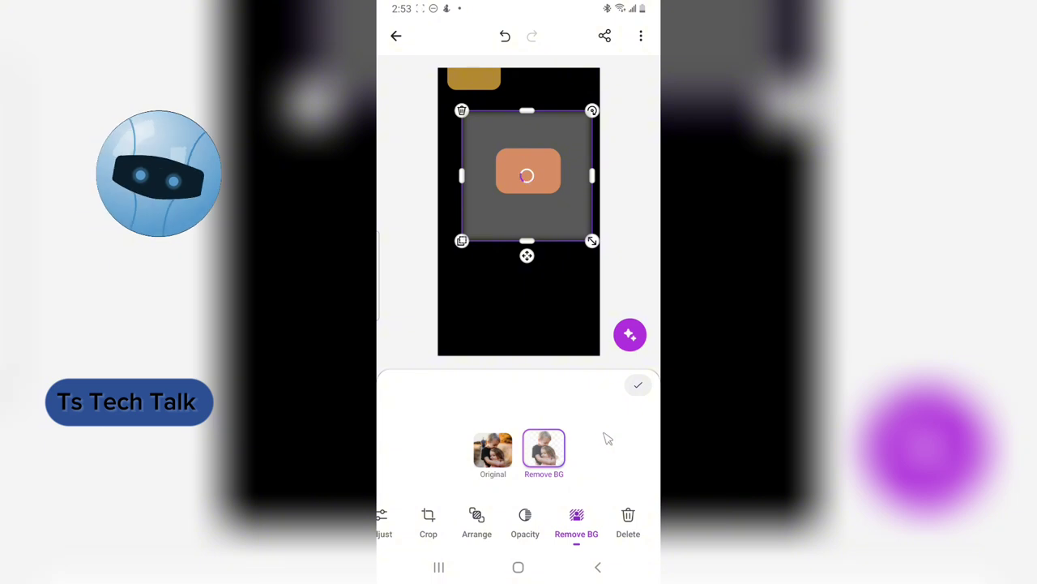
click(628, 277)
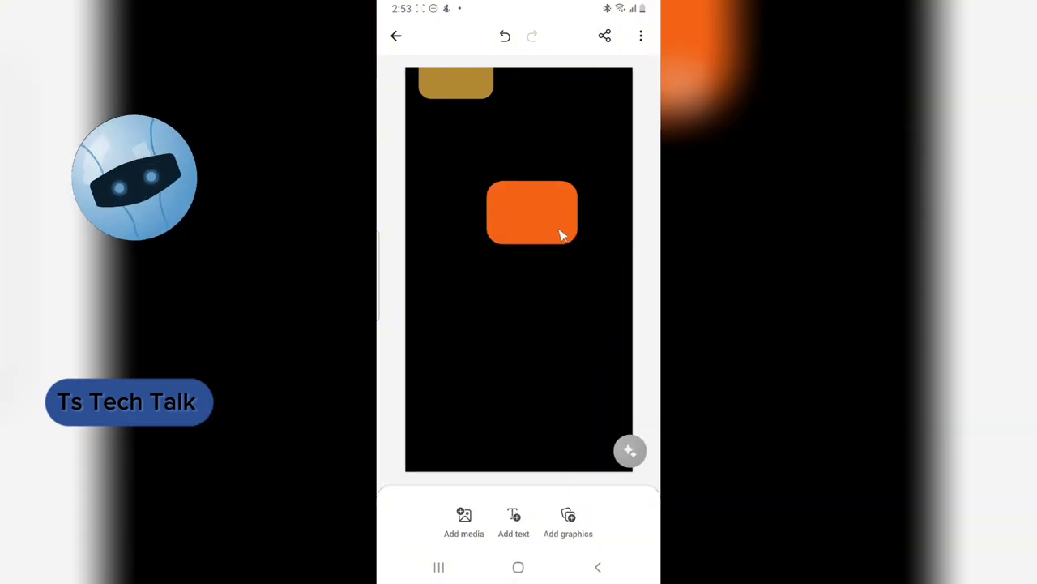
Step: Move the orange shape upward and delete the gold tag
click(517, 252)
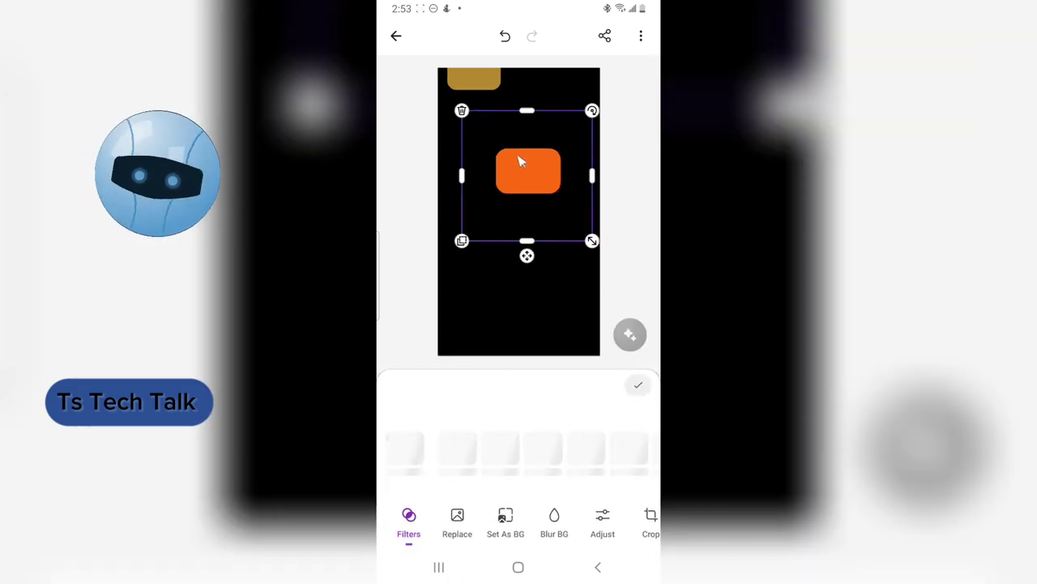
drag(521, 163, 488, 159)
click(478, 85)
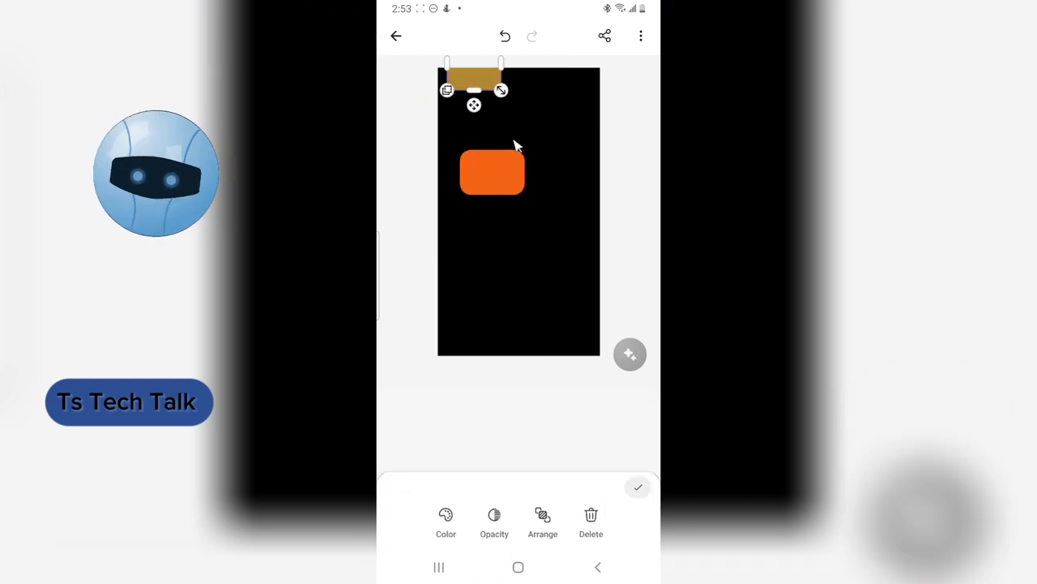
drag(477, 72, 485, 116)
click(591, 518)
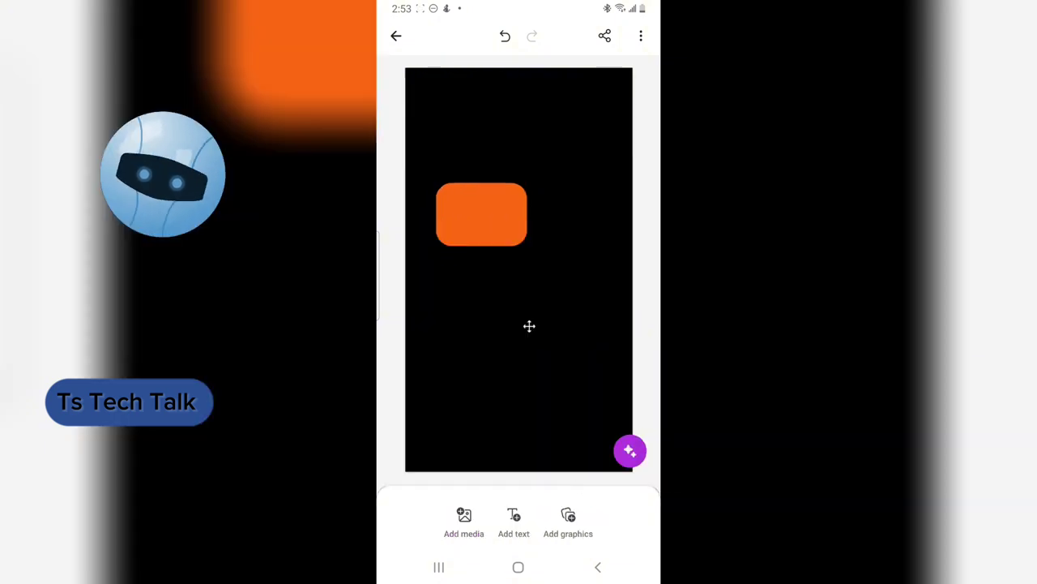
Step: Place the orange shape flush against the black canvas's top edge
click(510, 226)
drag(507, 225, 470, 106)
click(563, 132)
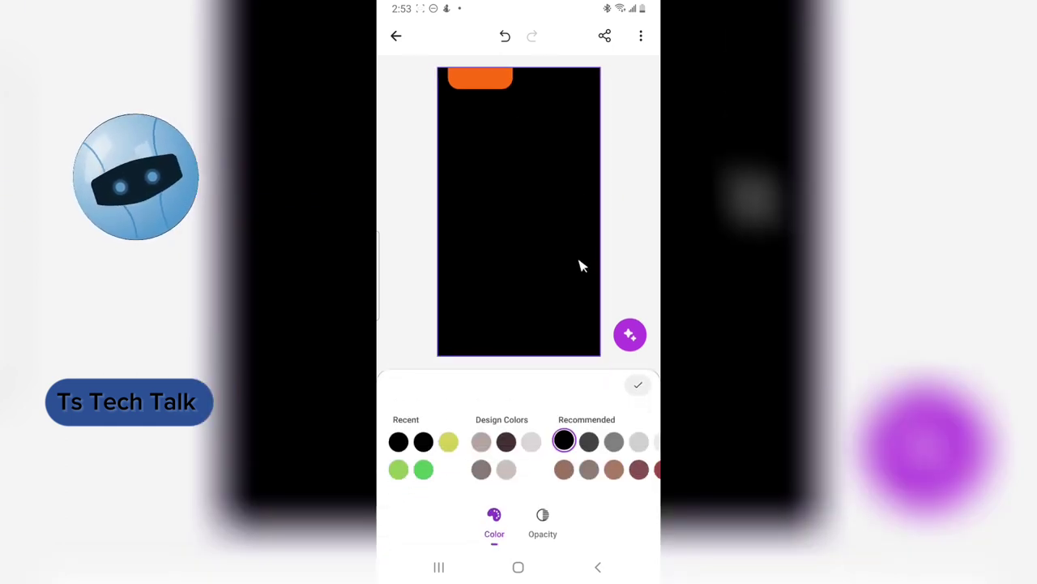
Step: Add a text box reading 'LDNIO'
click(638, 385)
click(514, 522)
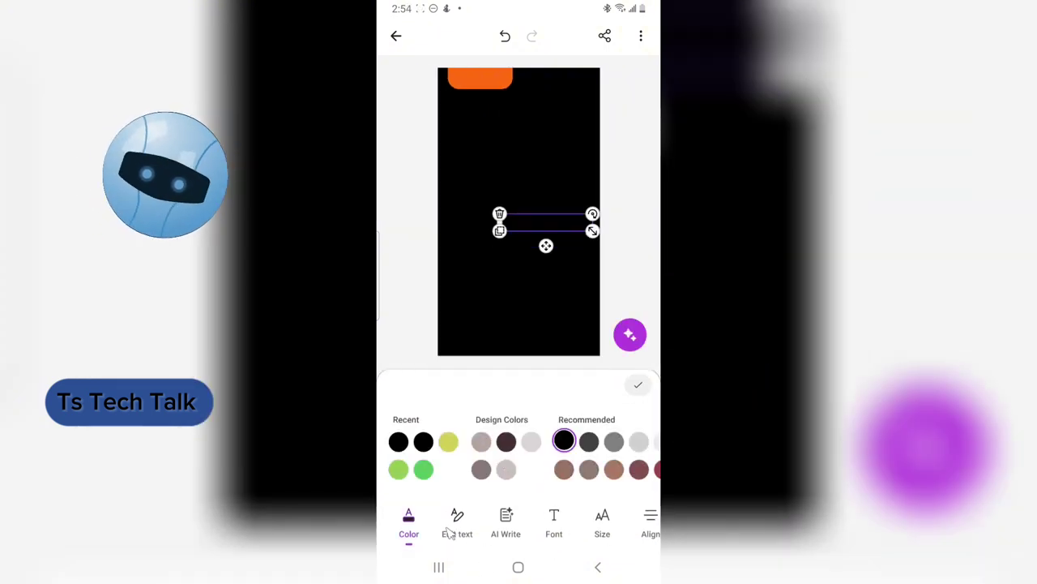
click(457, 523)
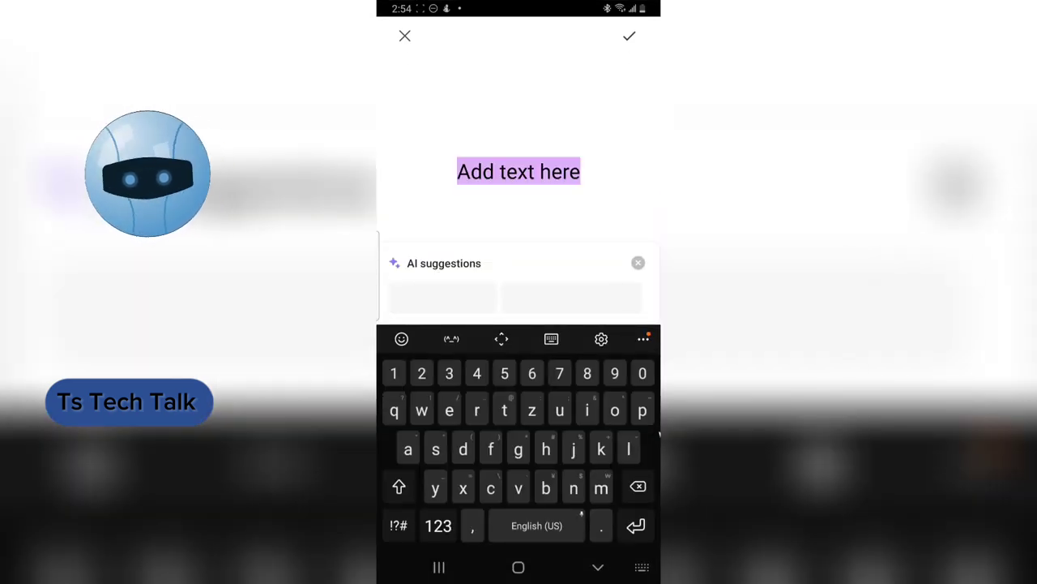
text(L)
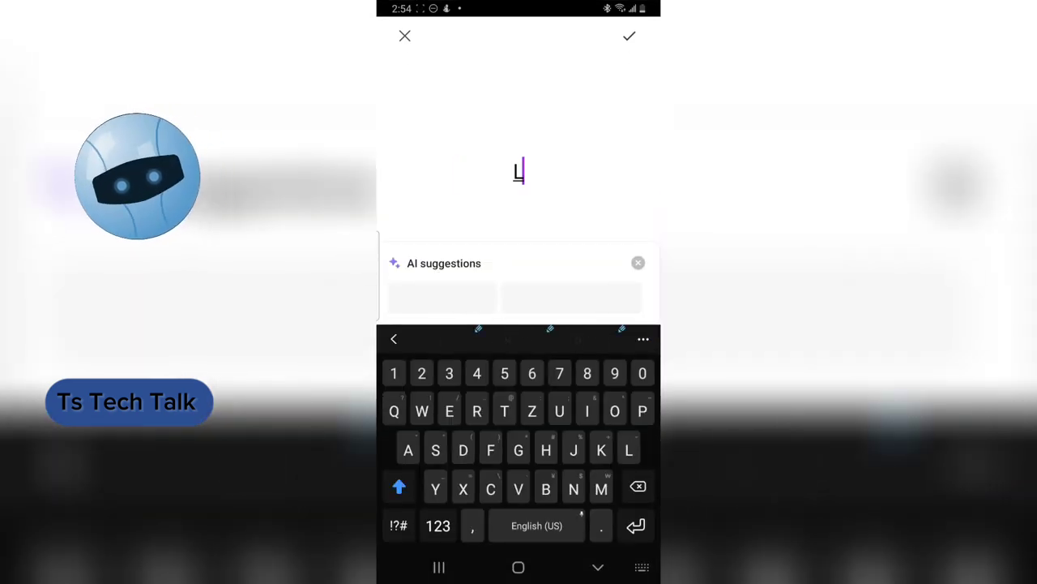
text(D)
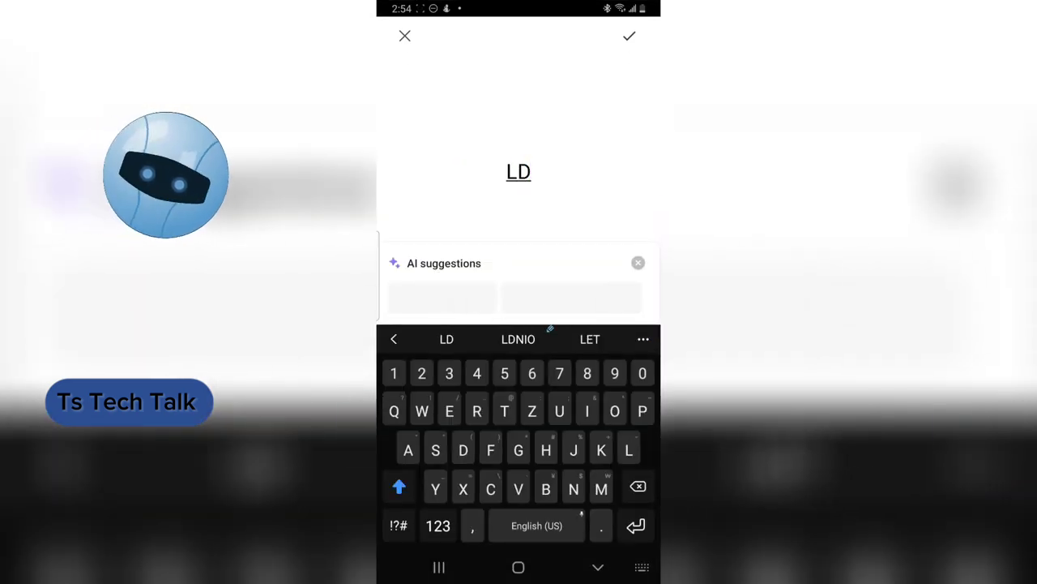
text(NIO)
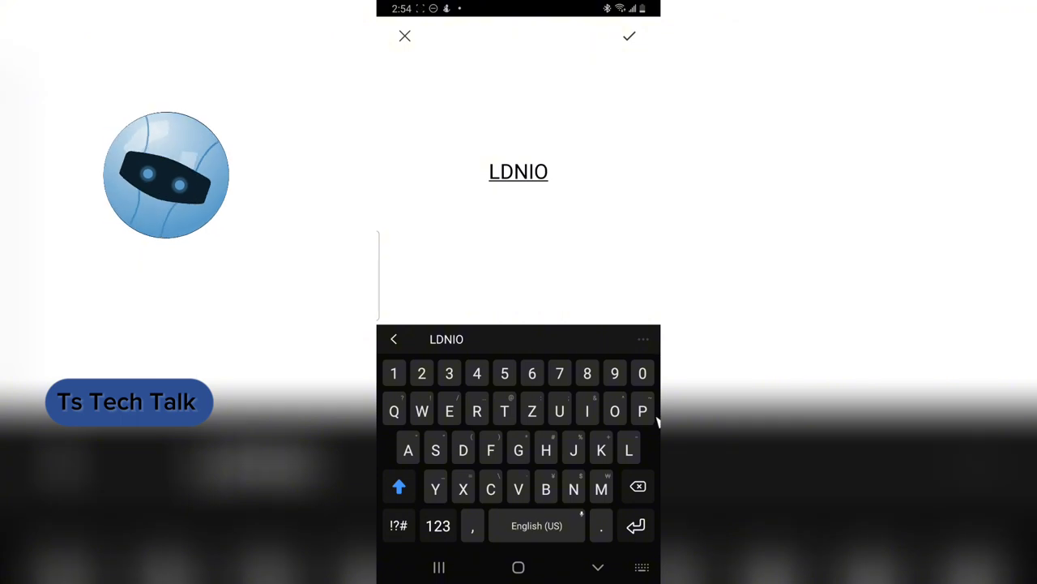
click(629, 38)
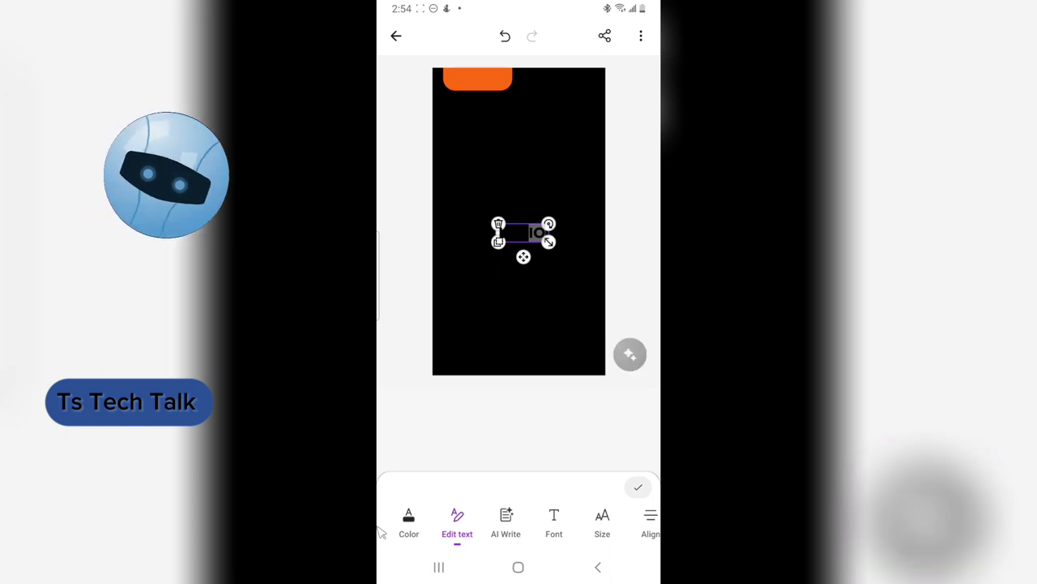
Step: Colour the LDNIO text white and move it onto the orange tag
click(409, 522)
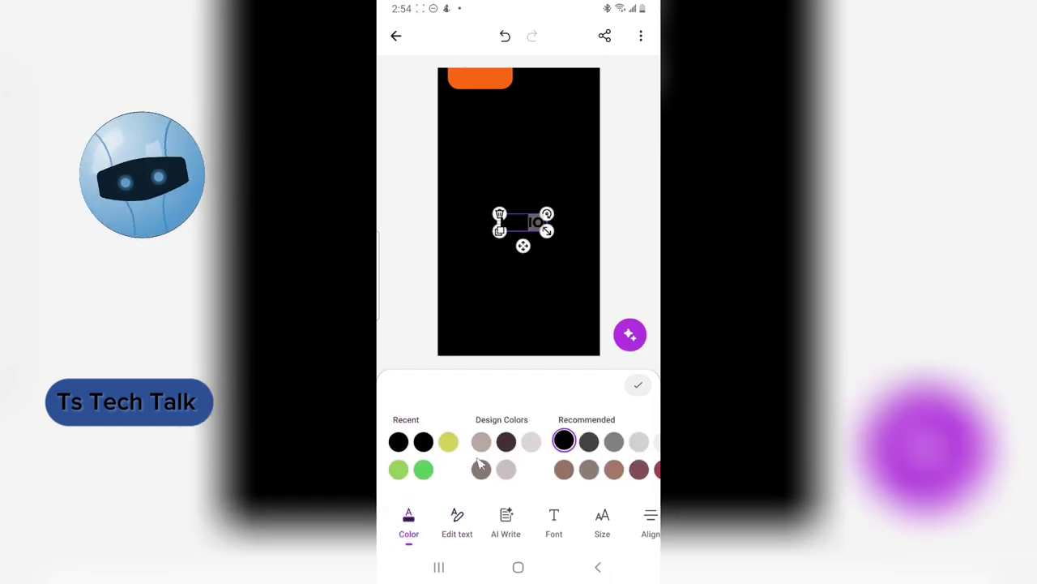
scroll(483, 458, right, 5)
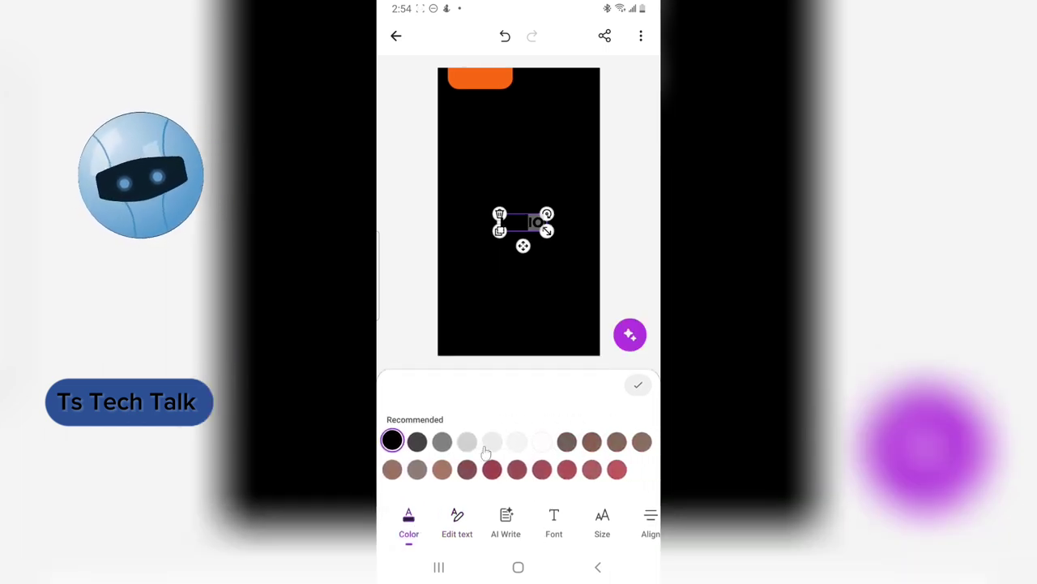
click(545, 441)
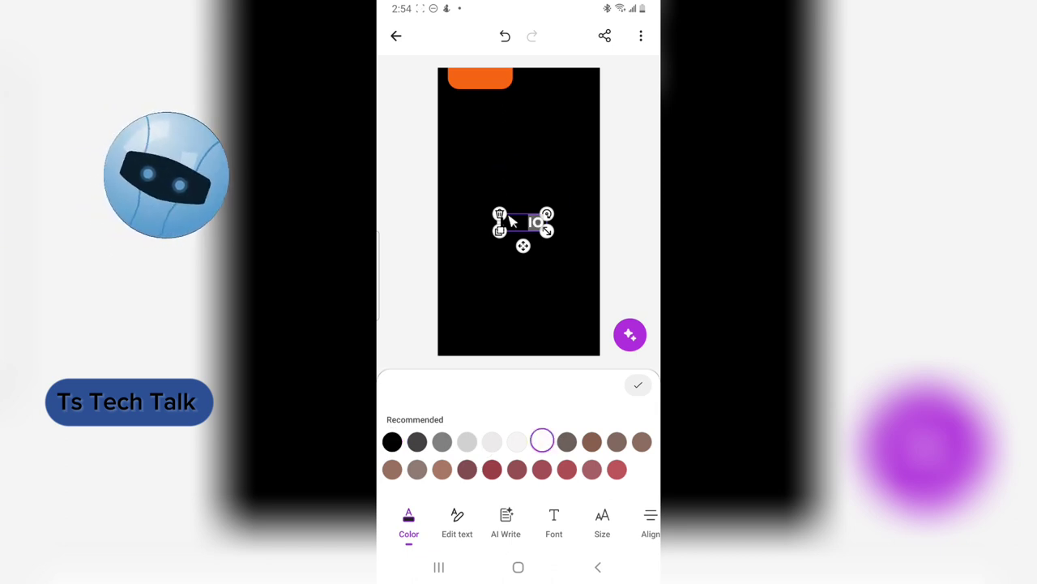
drag(524, 199, 481, 76)
Step: Reselect LDNIO on the tag and make the whole text white
click(559, 109)
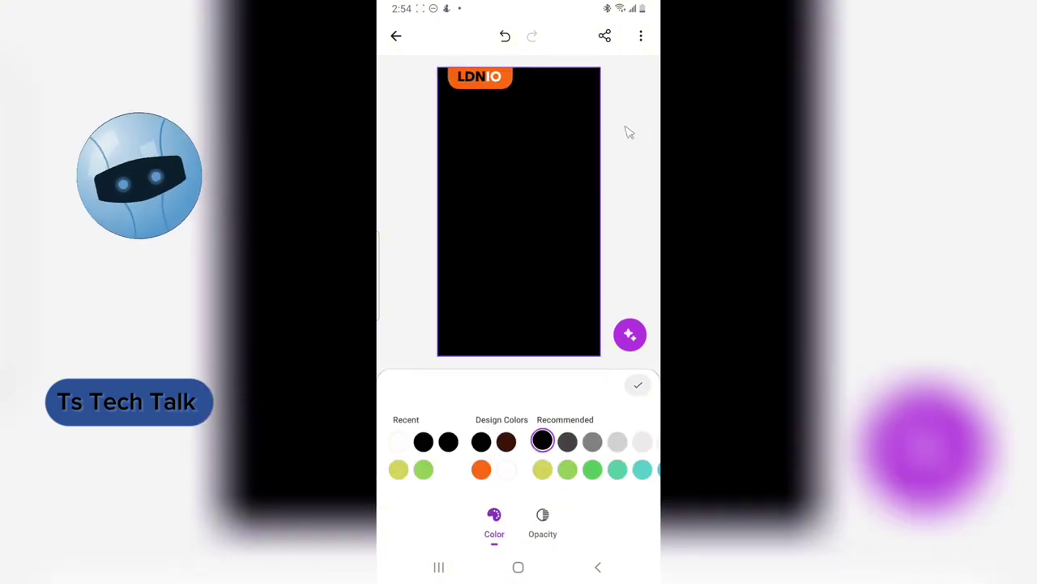
click(630, 132)
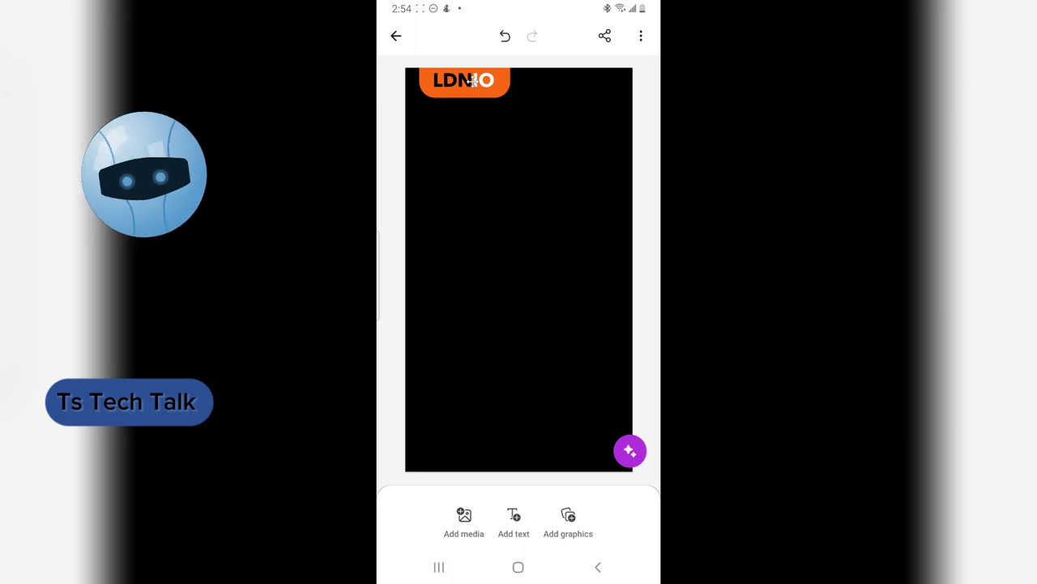
click(473, 81)
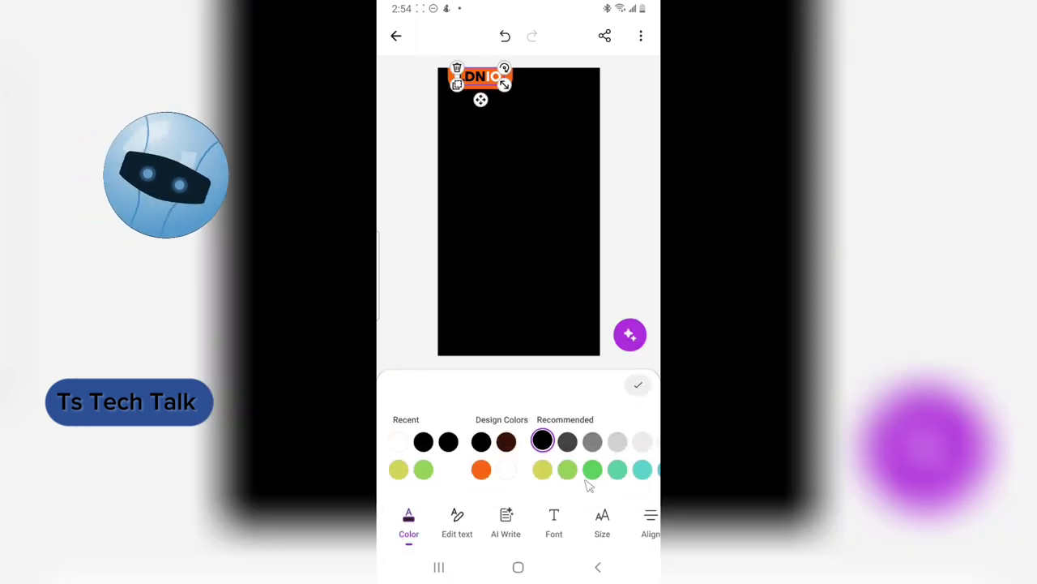
click(504, 470)
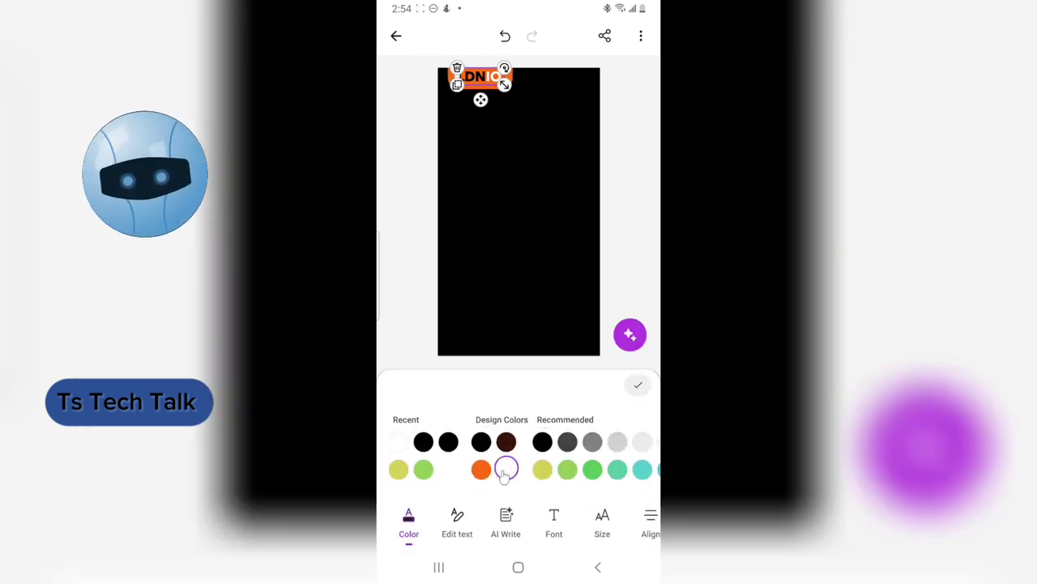
click(576, 282)
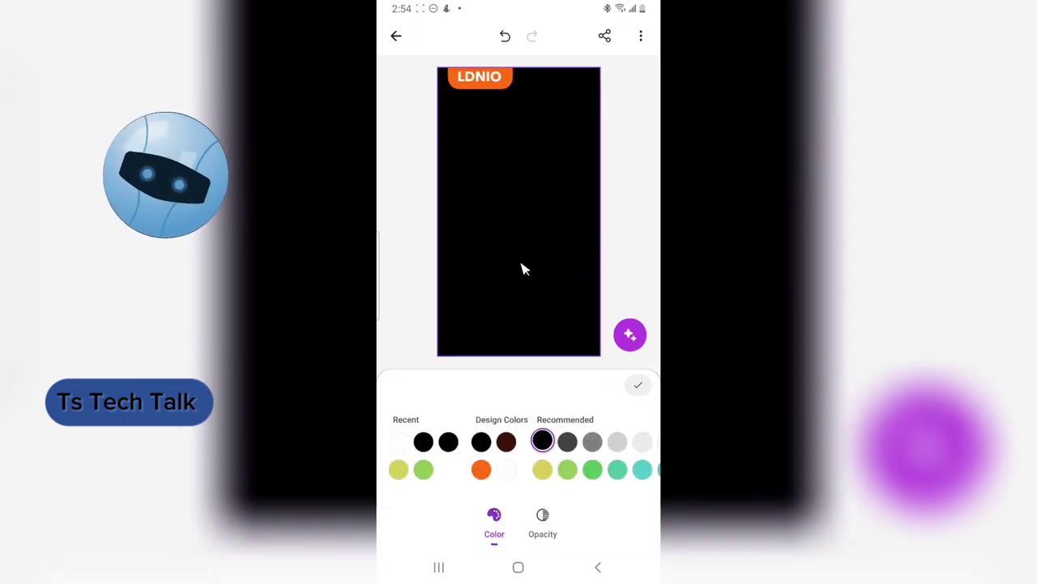
click(643, 387)
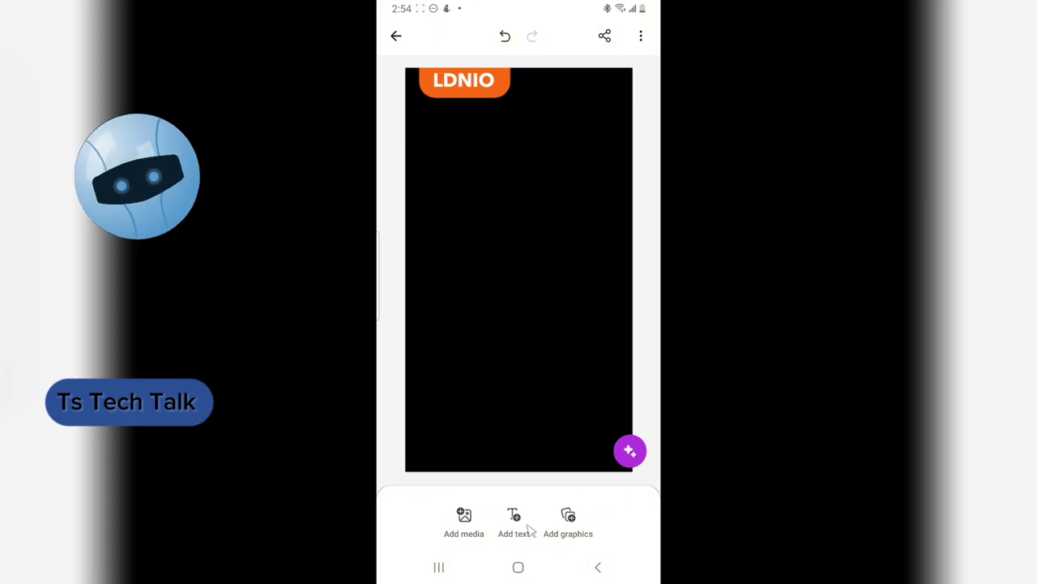
Step: Add an orange-outlined rounded square from Shapes and flatten it into a short rectangle
click(568, 520)
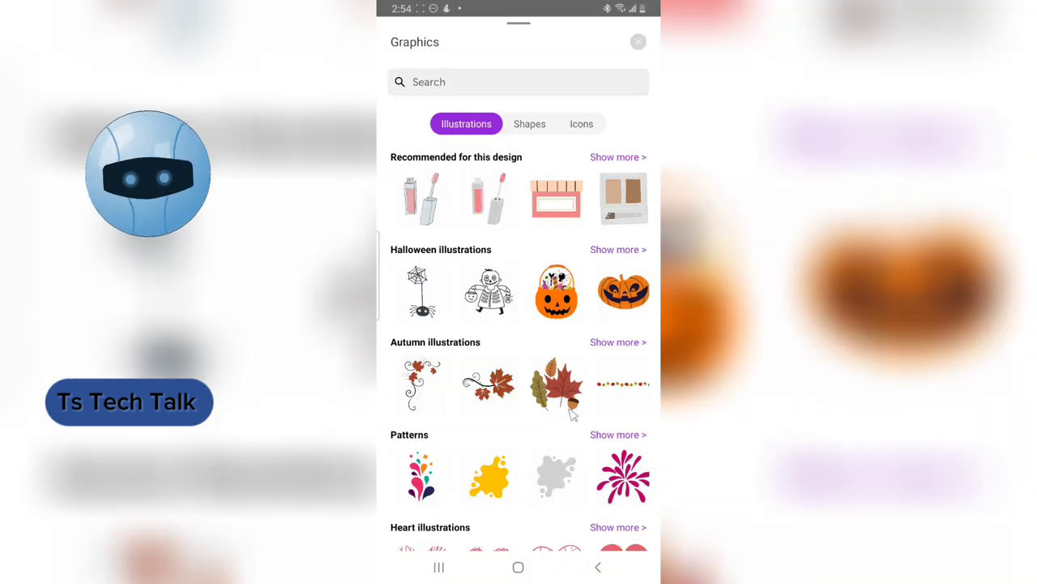
click(529, 125)
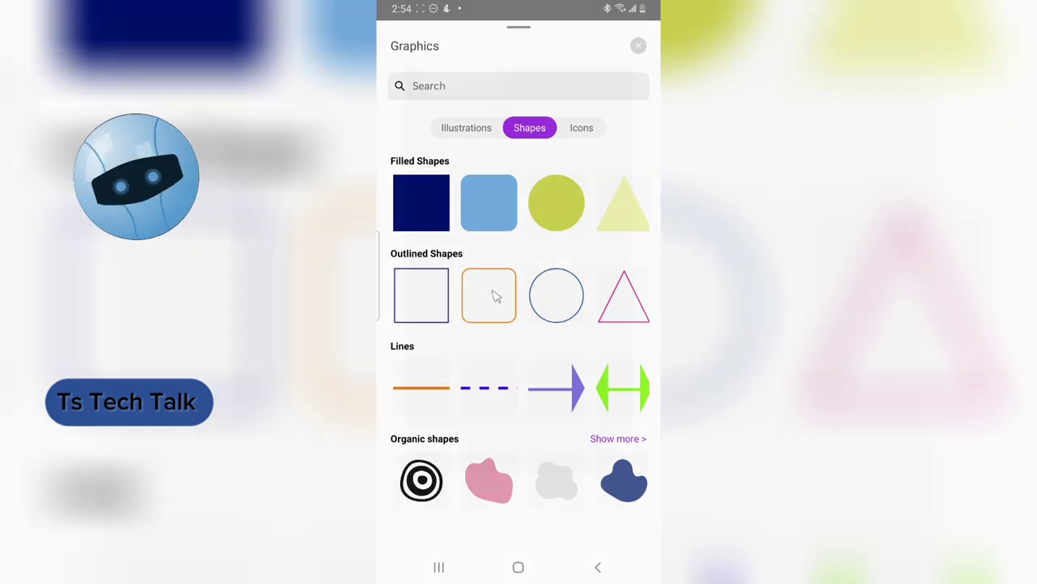
click(494, 295)
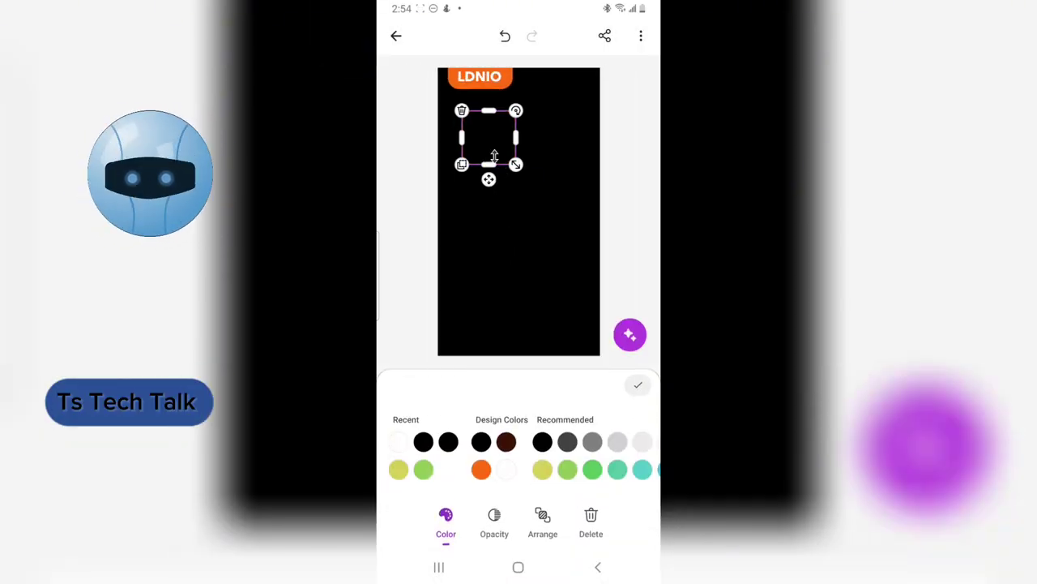
drag(494, 158, 489, 130)
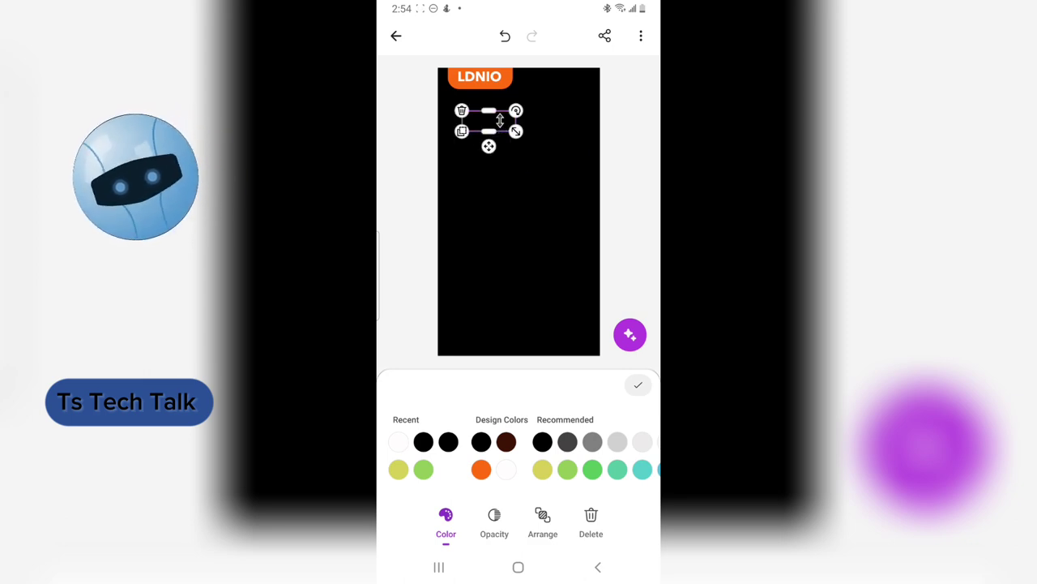
Step: Move the small outlined box to the top right, opposite the LDNIO tag
click(502, 121)
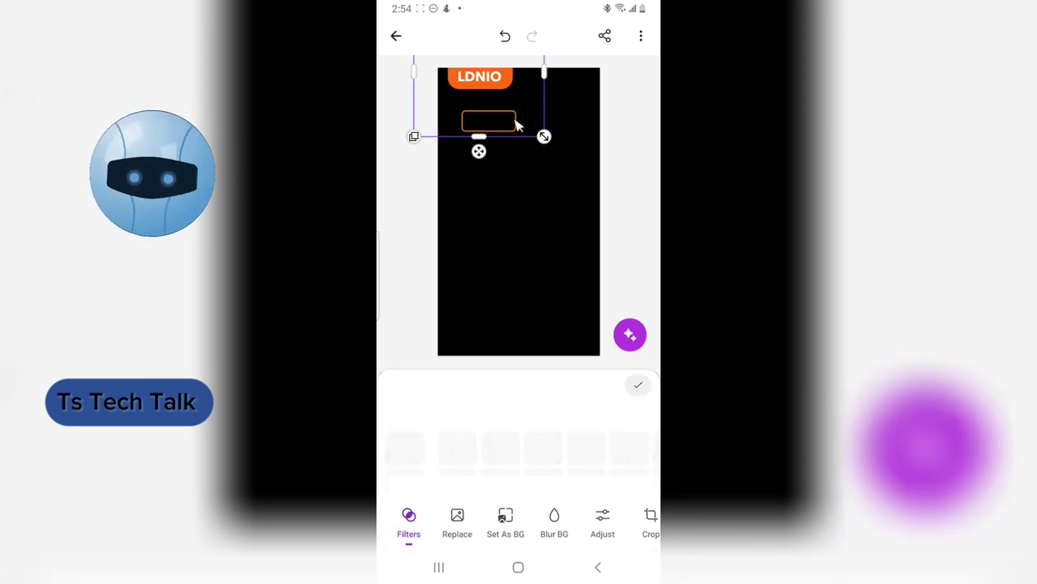
click(505, 122)
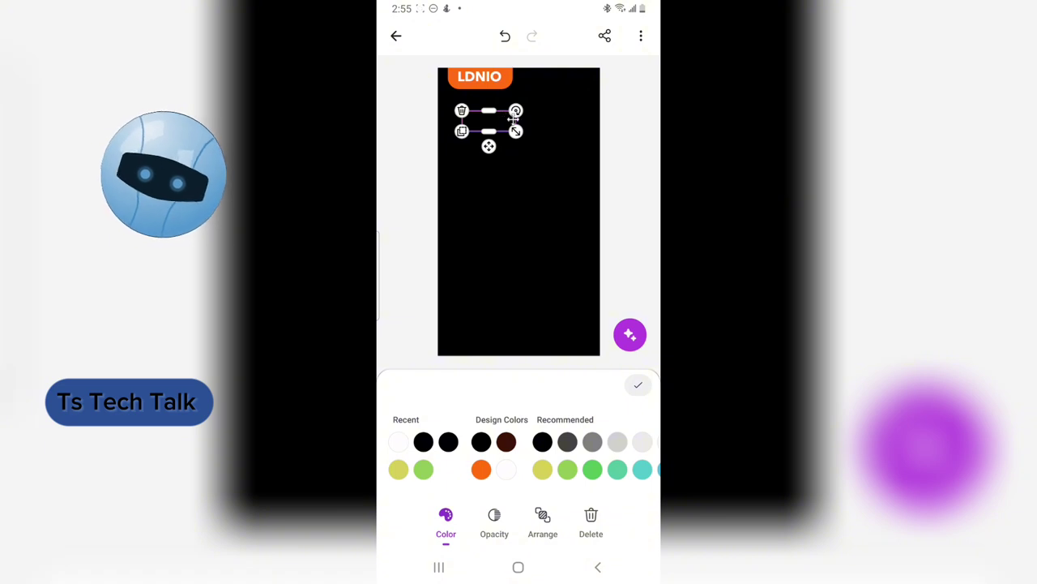
click(511, 131)
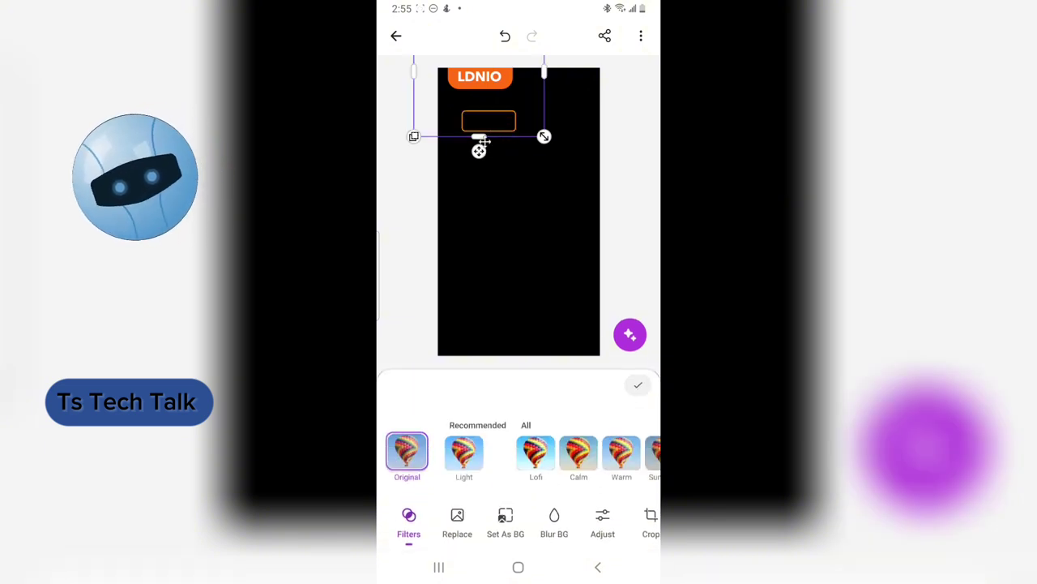
click(509, 114)
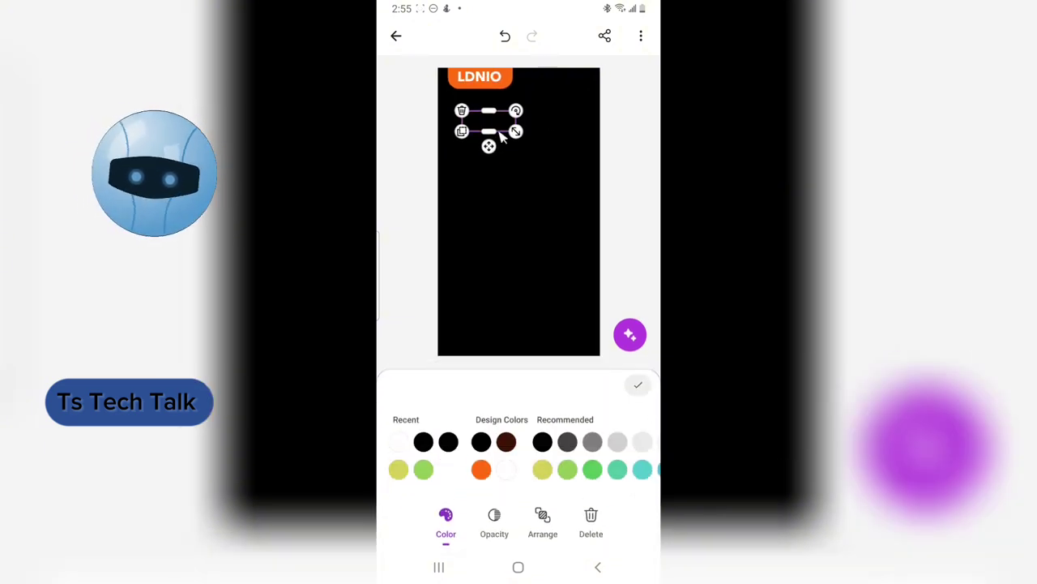
drag(489, 145, 574, 101)
click(590, 136)
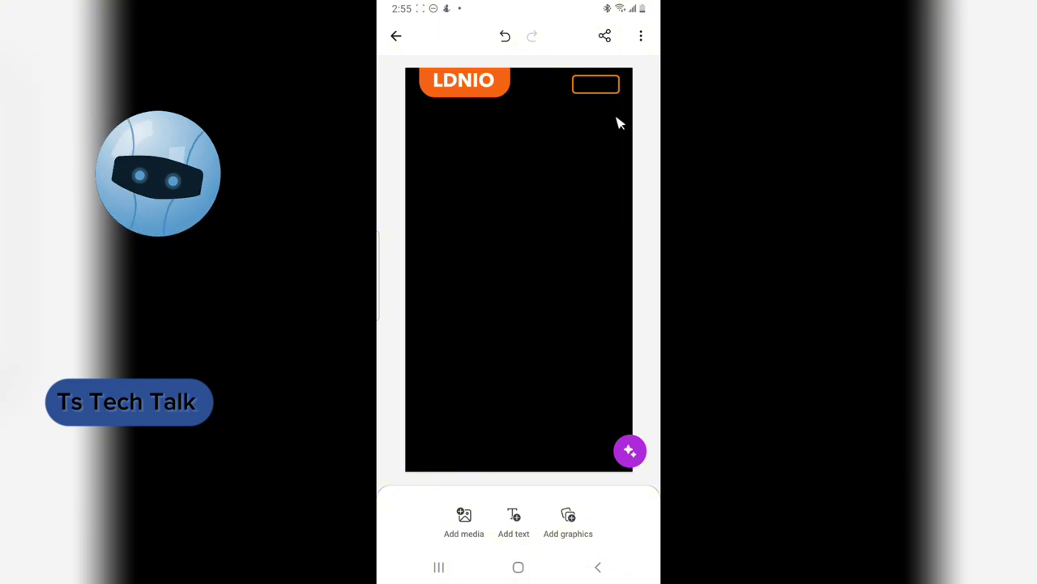
Step: Add and edit a new text box, and make the small subtitle text orange
click(511, 528)
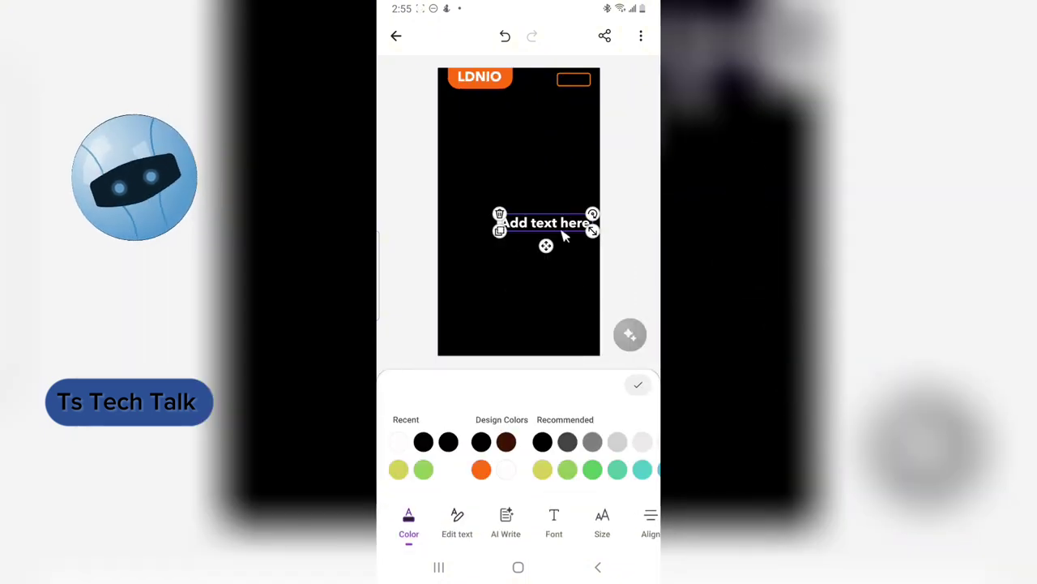
click(465, 528)
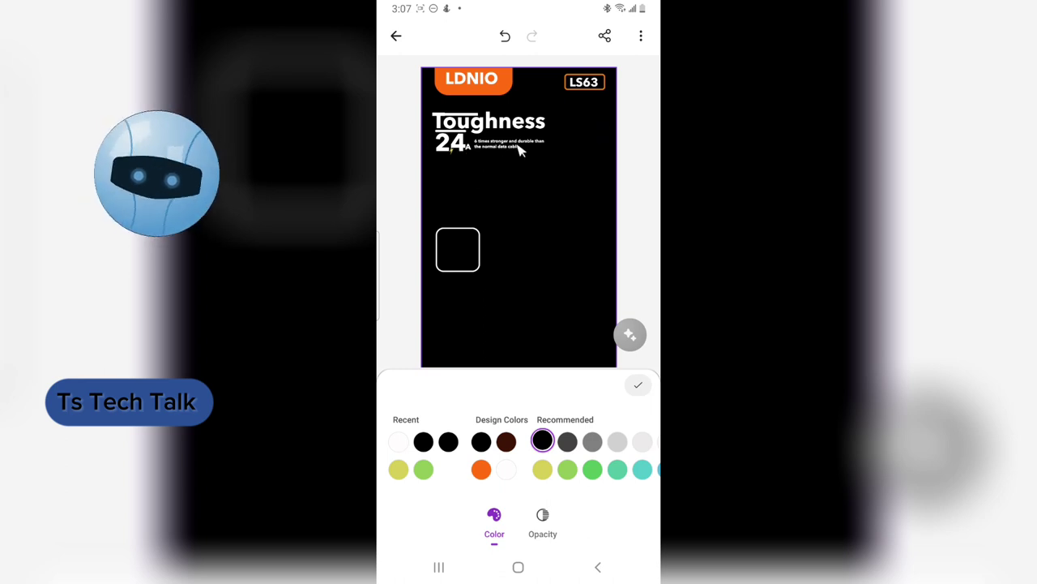
click(521, 151)
click(481, 470)
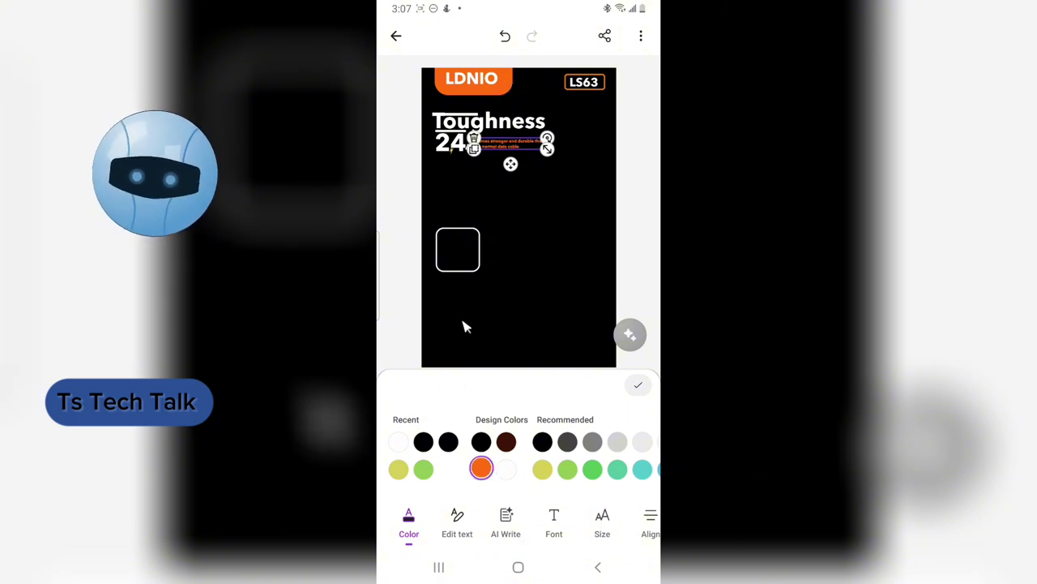
click(549, 319)
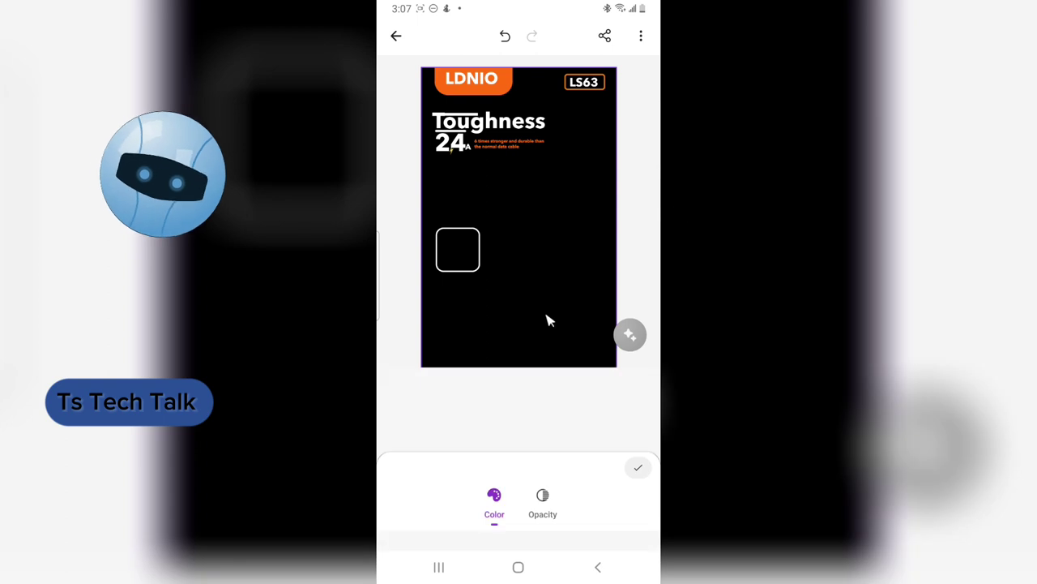
click(531, 147)
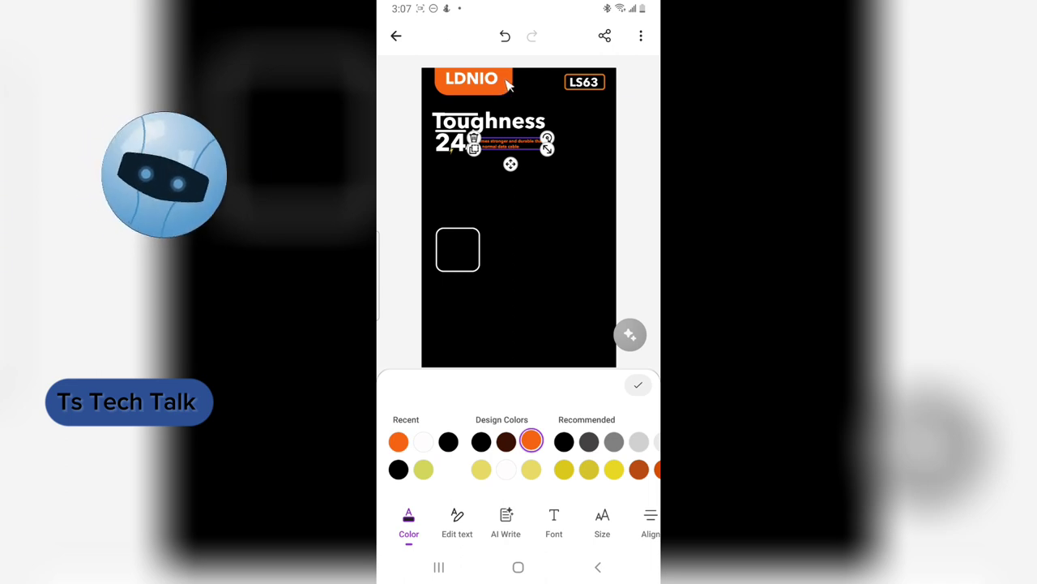
click(549, 183)
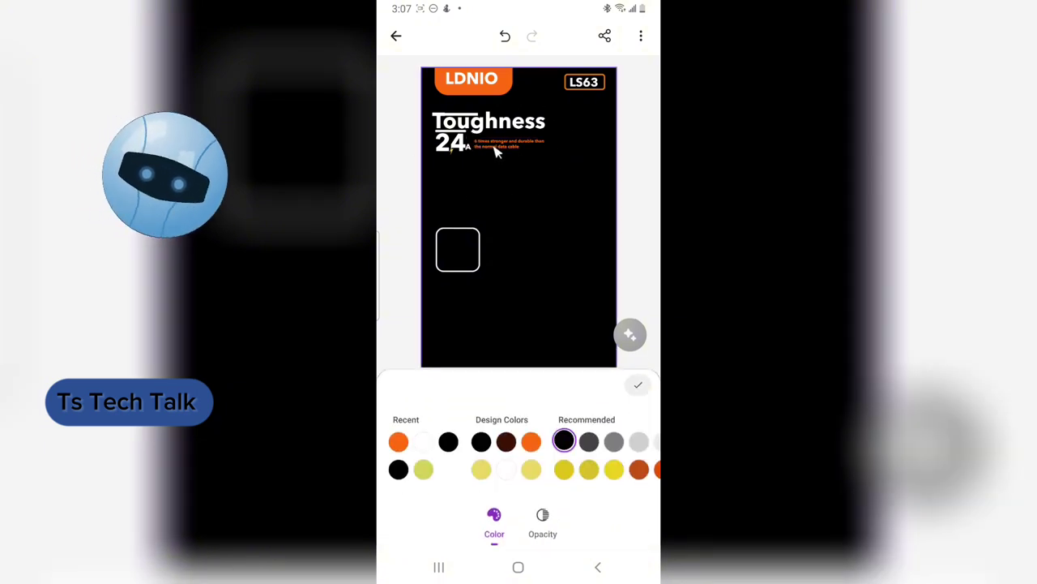
Step: Colour the LS63 text and its surrounding box outline orange
click(593, 85)
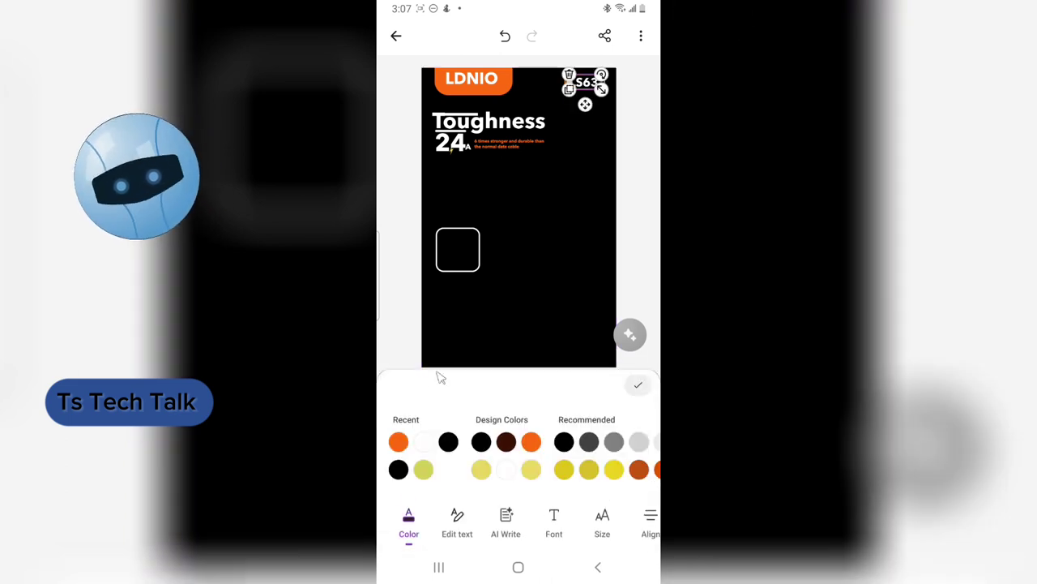
click(398, 441)
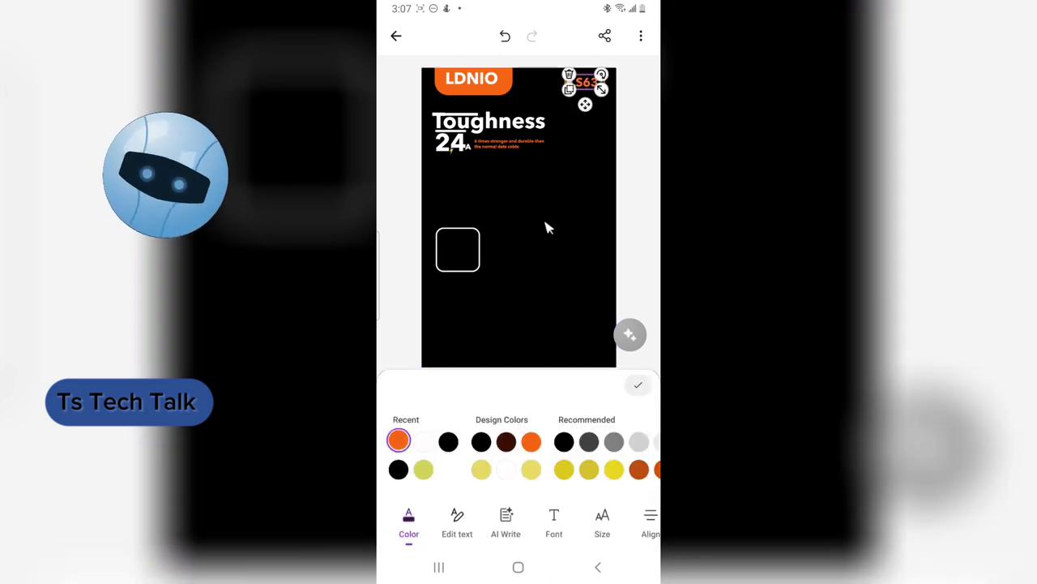
click(574, 128)
click(598, 82)
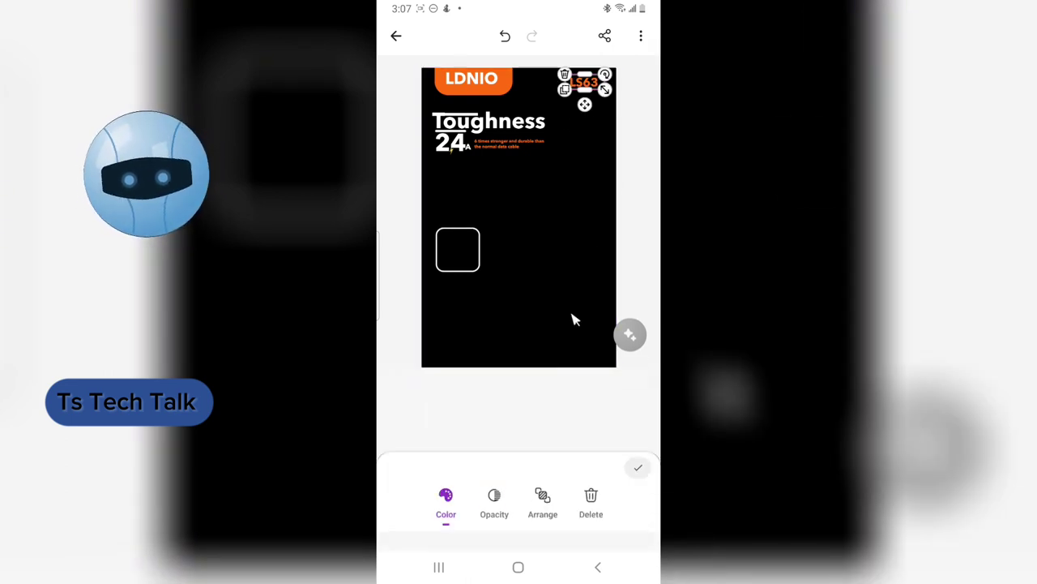
click(437, 539)
click(398, 441)
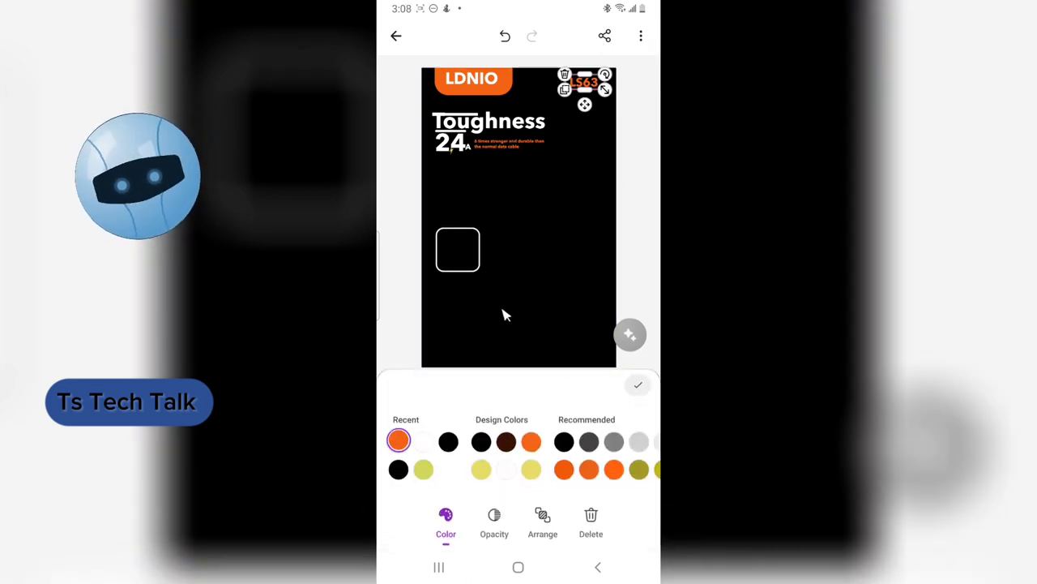
click(604, 192)
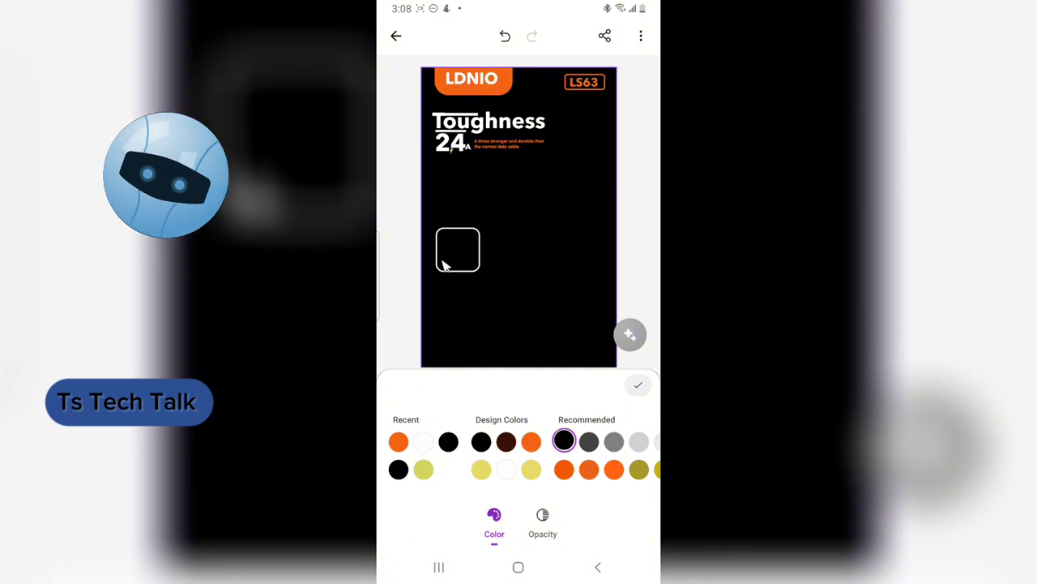
click(480, 253)
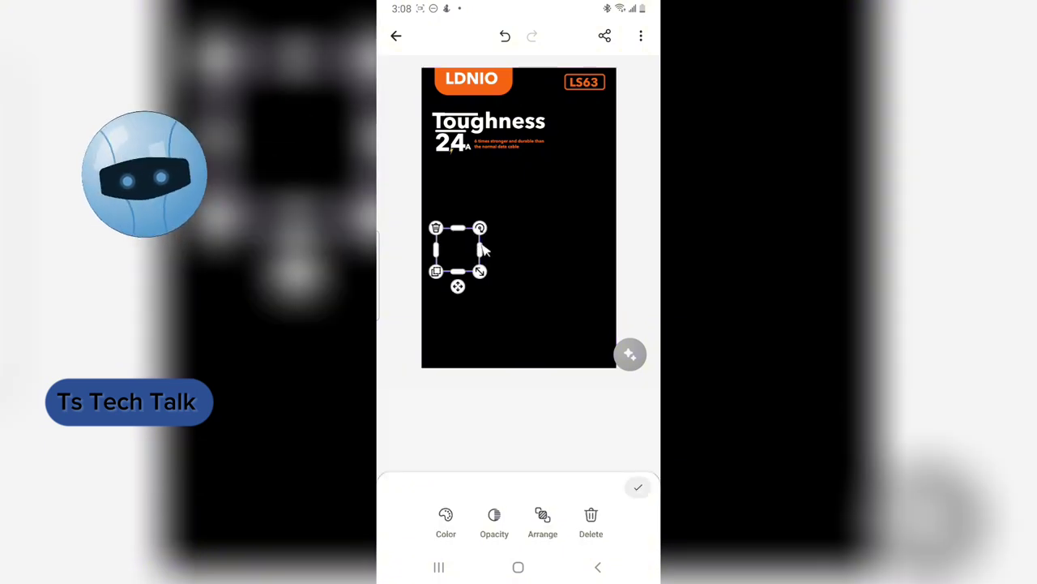
click(533, 280)
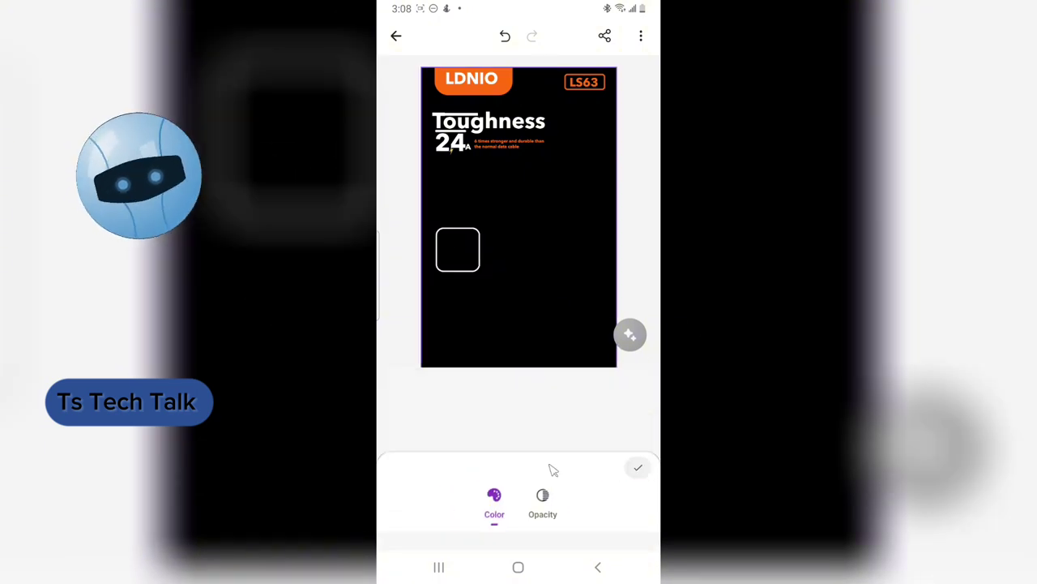
Step: Add an outlined square with a white outline, sized to match the first square
click(639, 387)
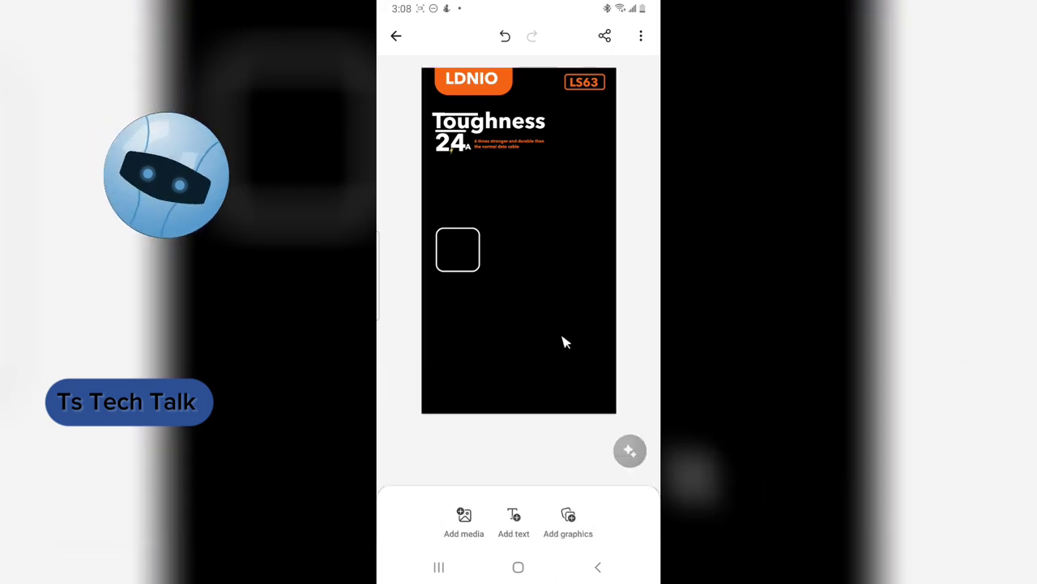
click(570, 523)
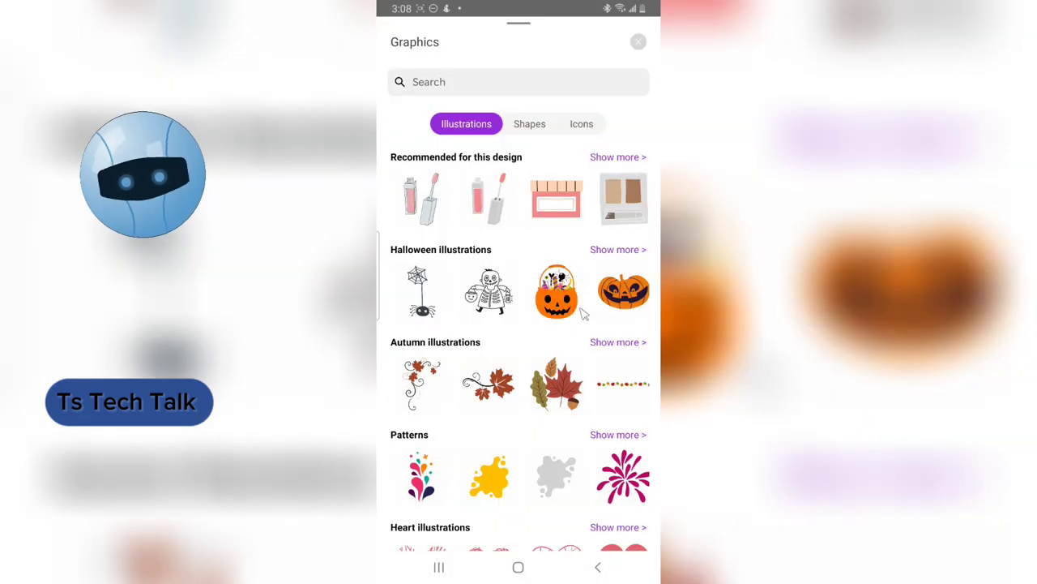
click(528, 127)
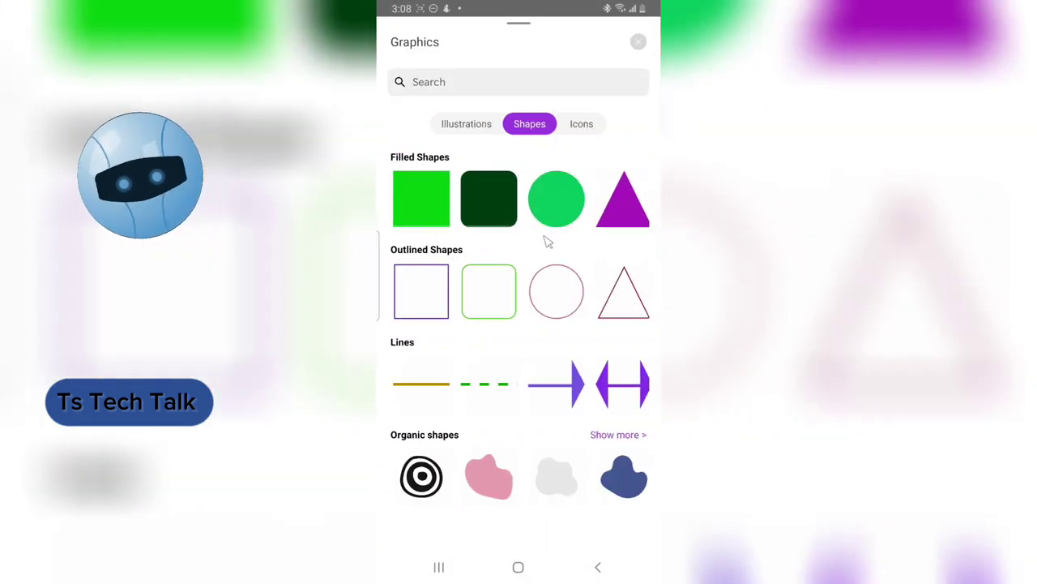
click(489, 298)
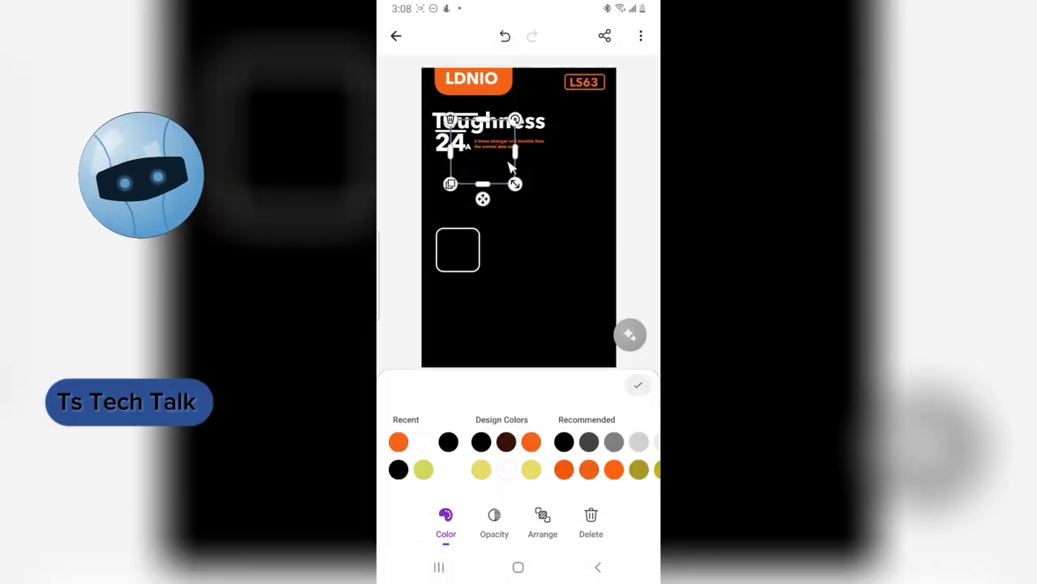
drag(483, 199, 465, 361)
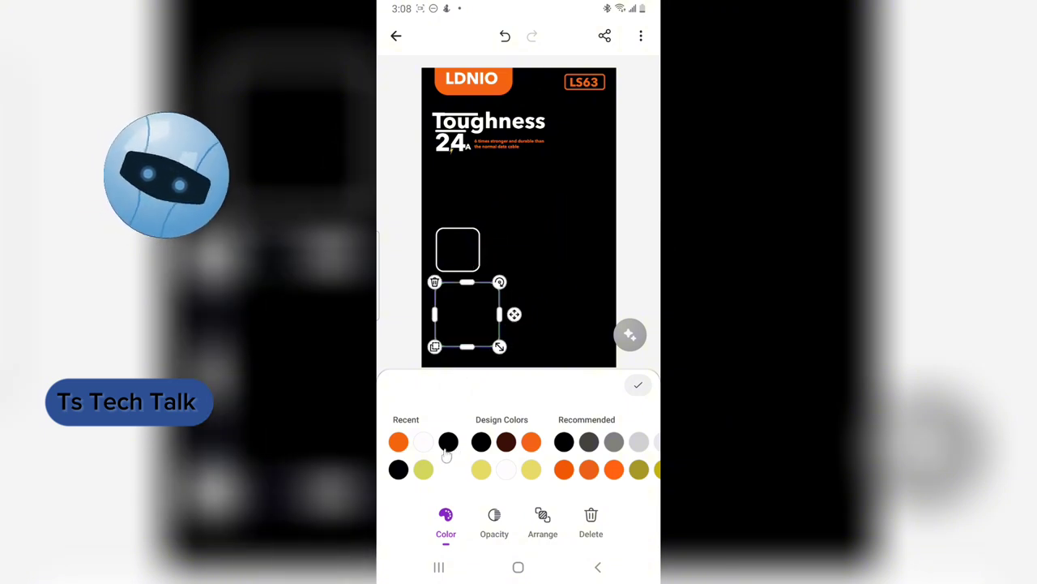
click(423, 441)
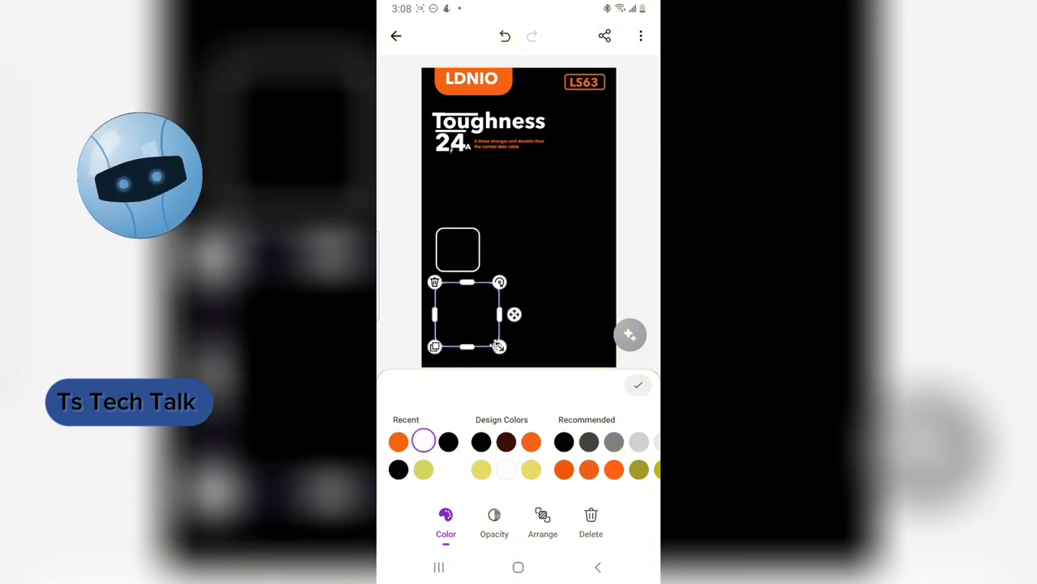
drag(497, 343, 481, 329)
click(554, 284)
Step: Delete the extra square, then duplicate the remaining one twice and stack the copies below it
scroll(549, 294, down, 2)
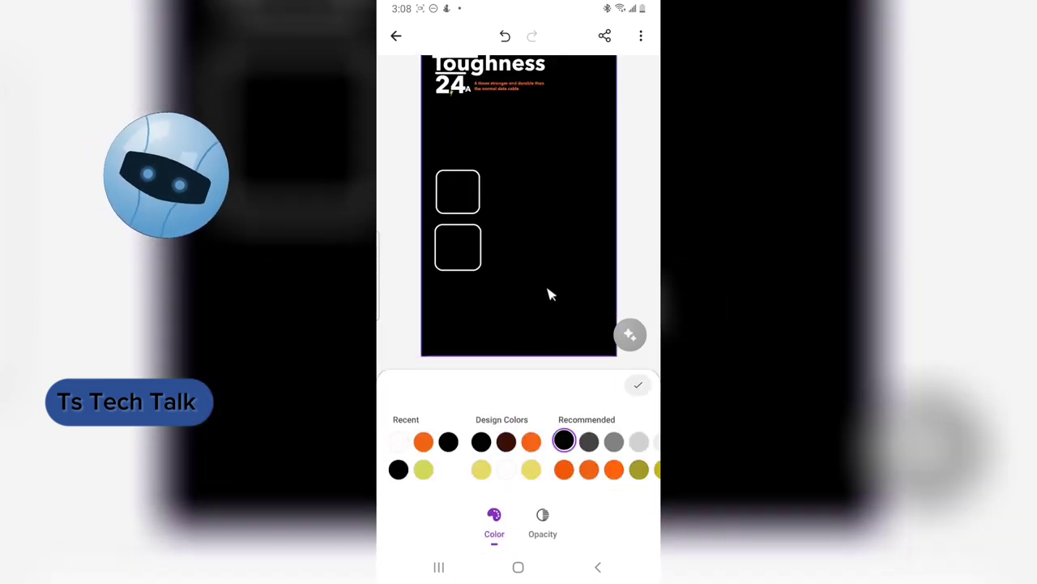
click(477, 268)
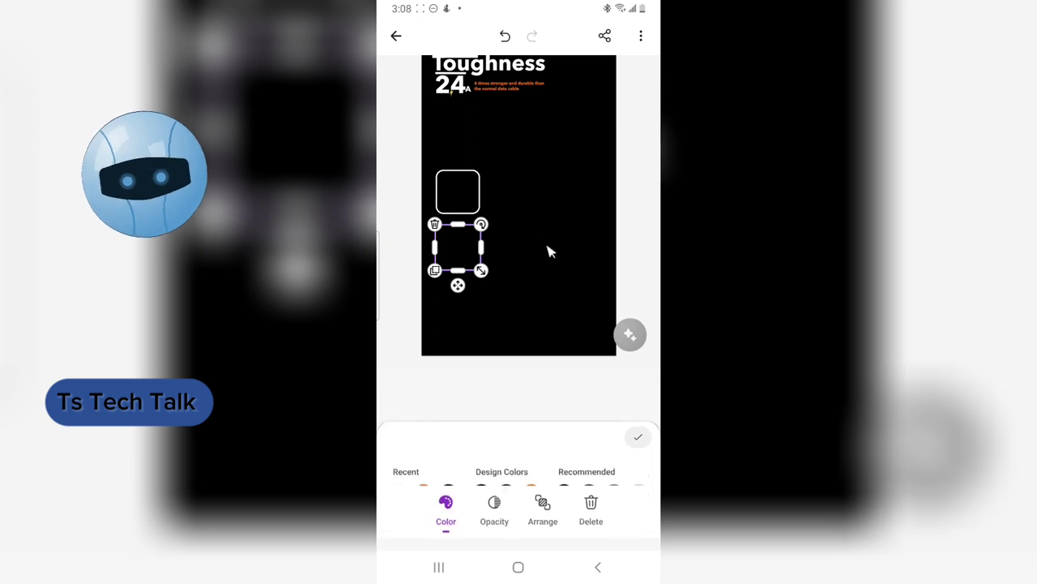
click(591, 523)
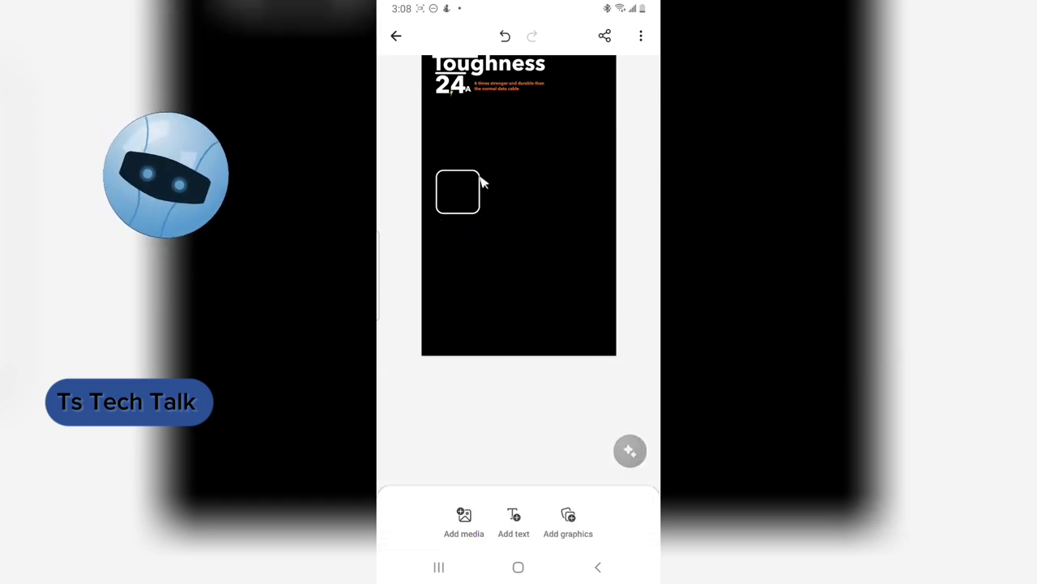
click(479, 183)
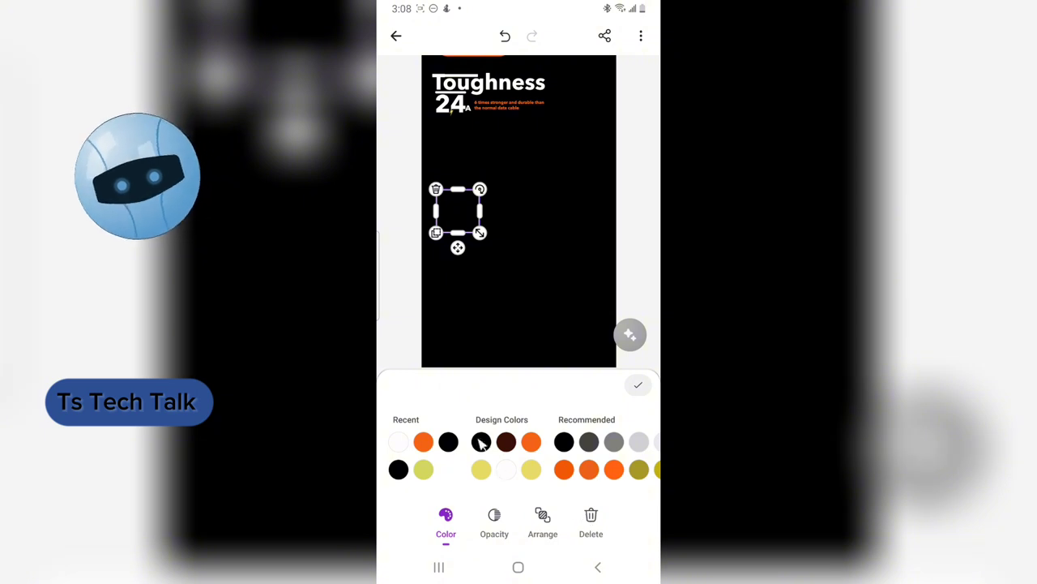
click(436, 232)
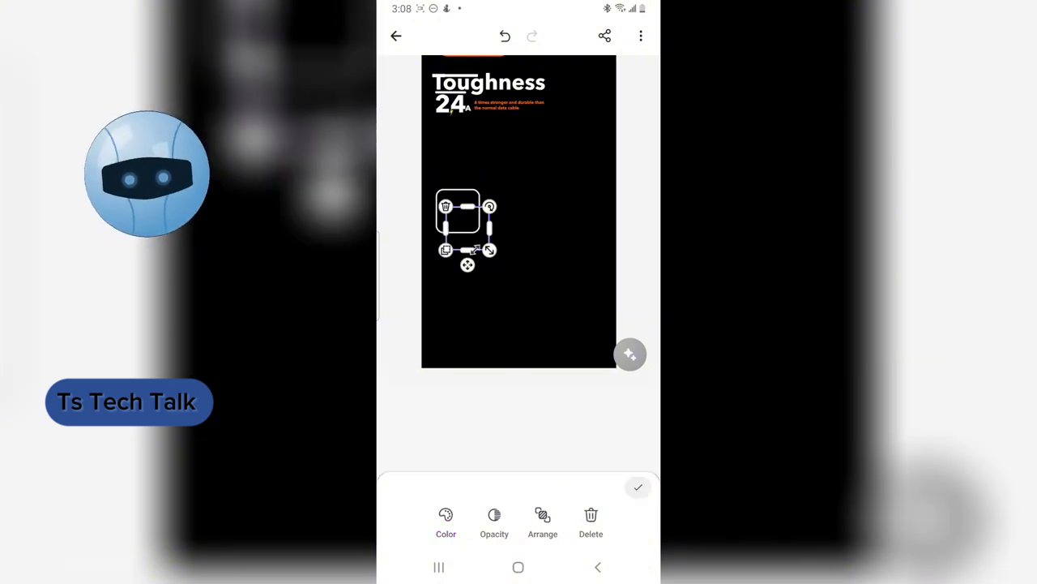
drag(467, 265, 456, 300)
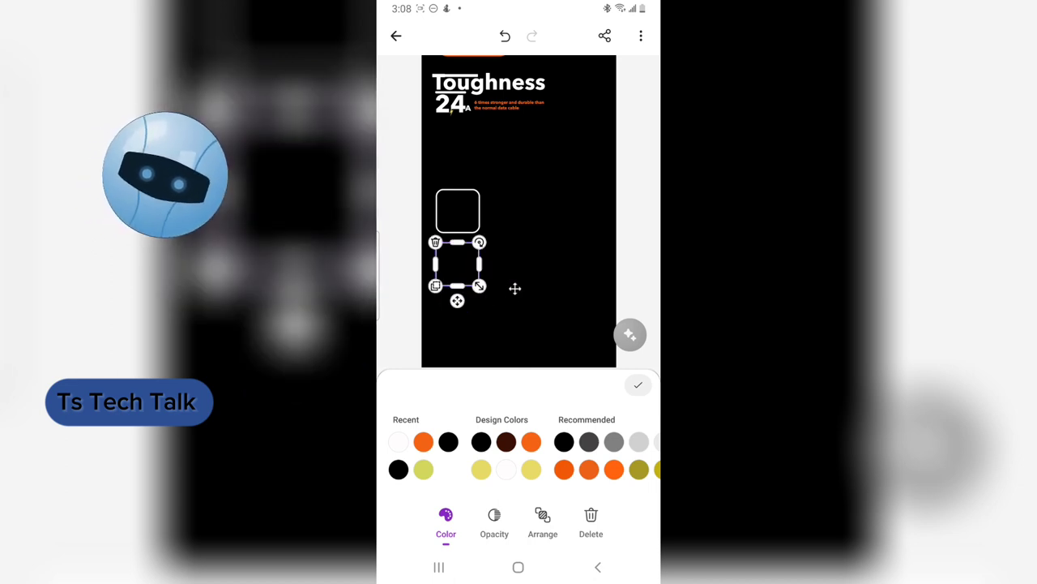
click(435, 287)
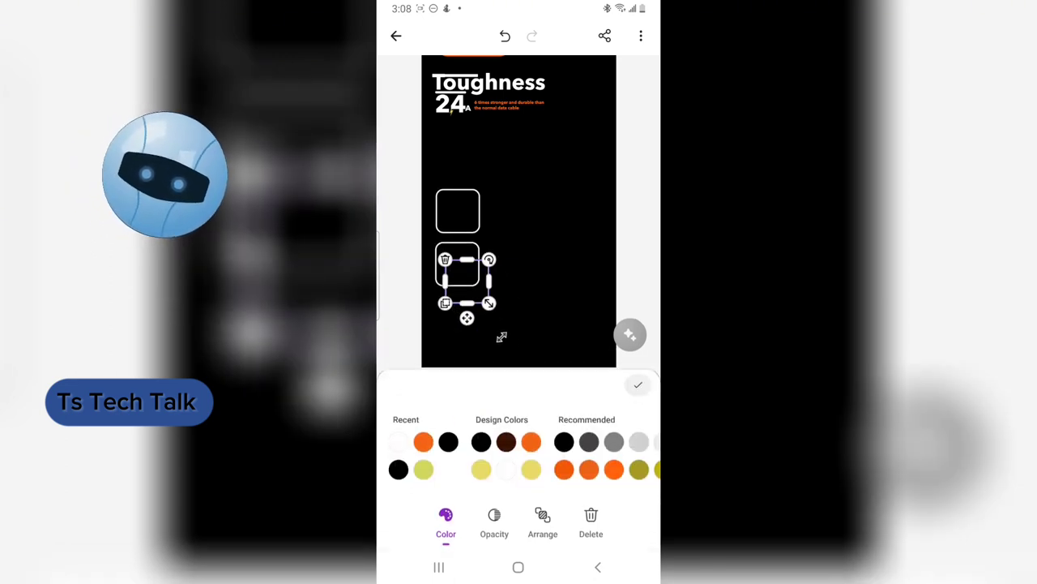
drag(468, 318, 549, 296)
click(556, 319)
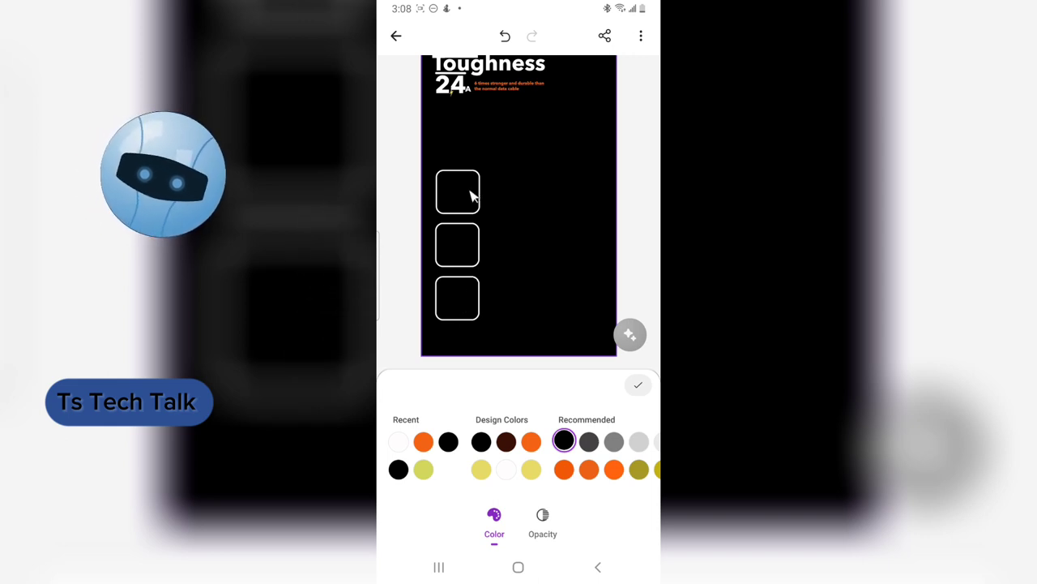
click(479, 260)
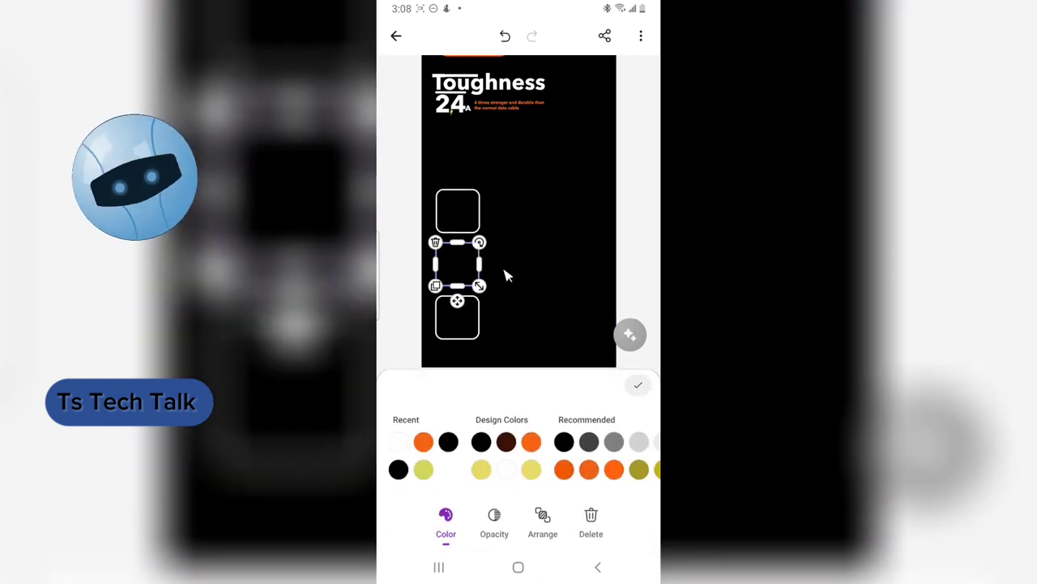
click(521, 186)
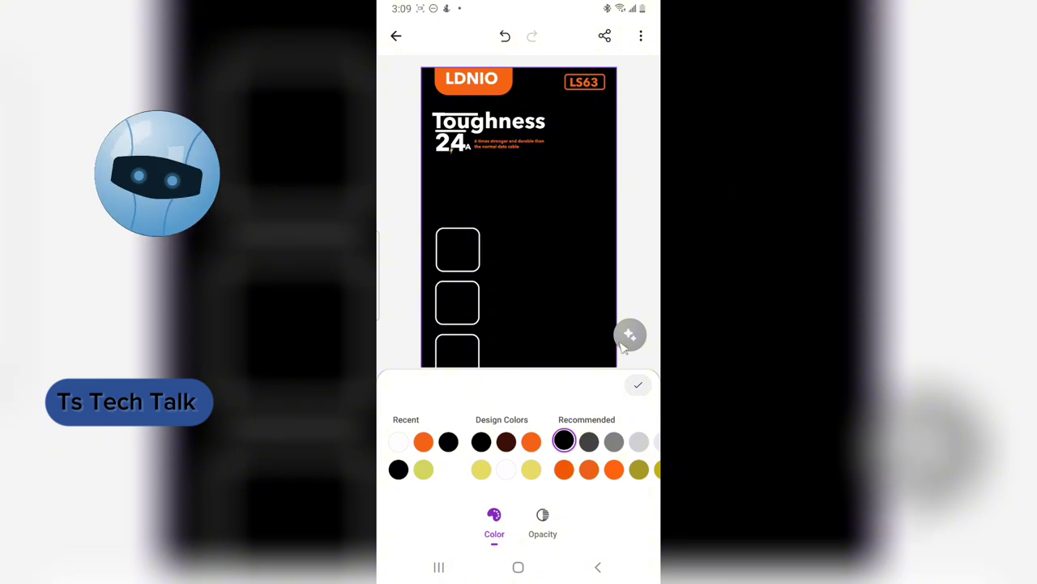
Step: Add a line from Shapes, lay it horizontally under 'Toughness', and colour it white
click(639, 387)
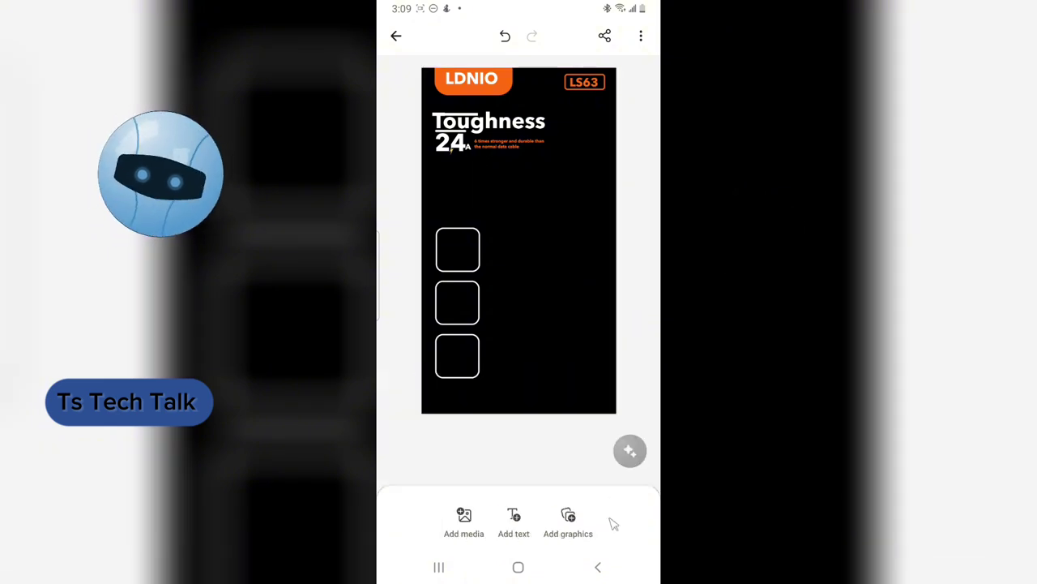
click(577, 522)
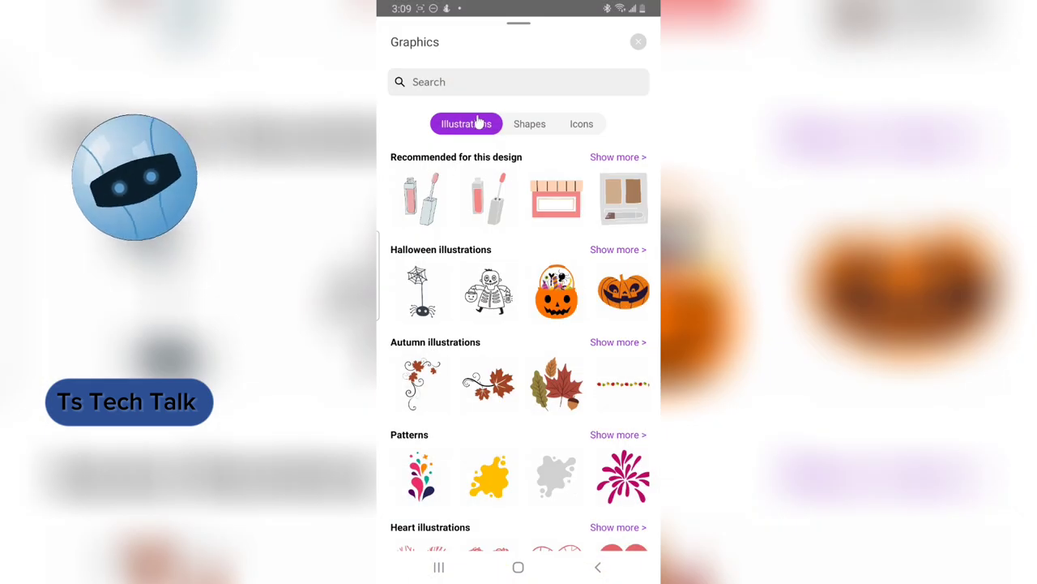
click(531, 125)
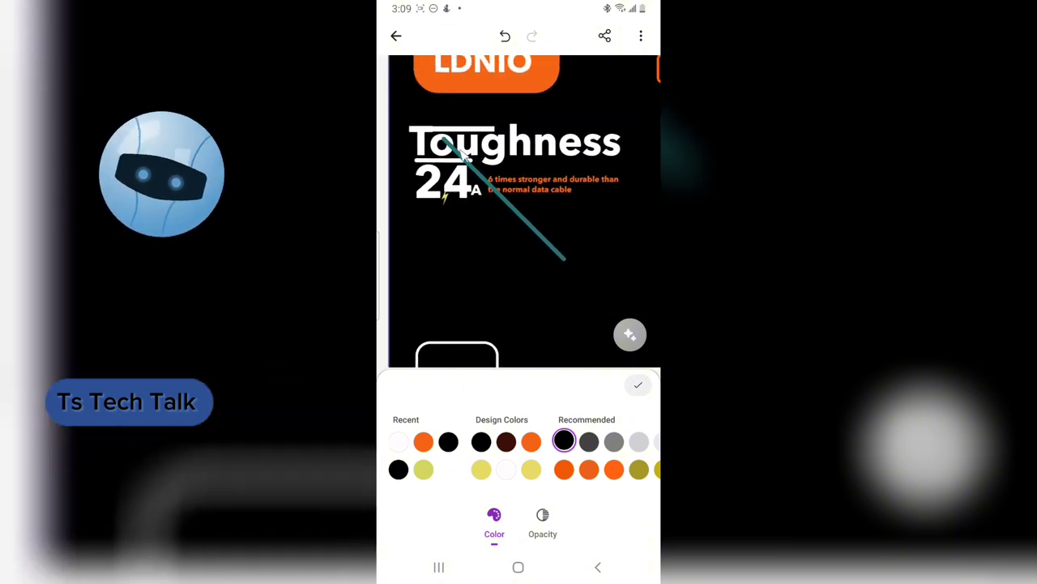
click(503, 198)
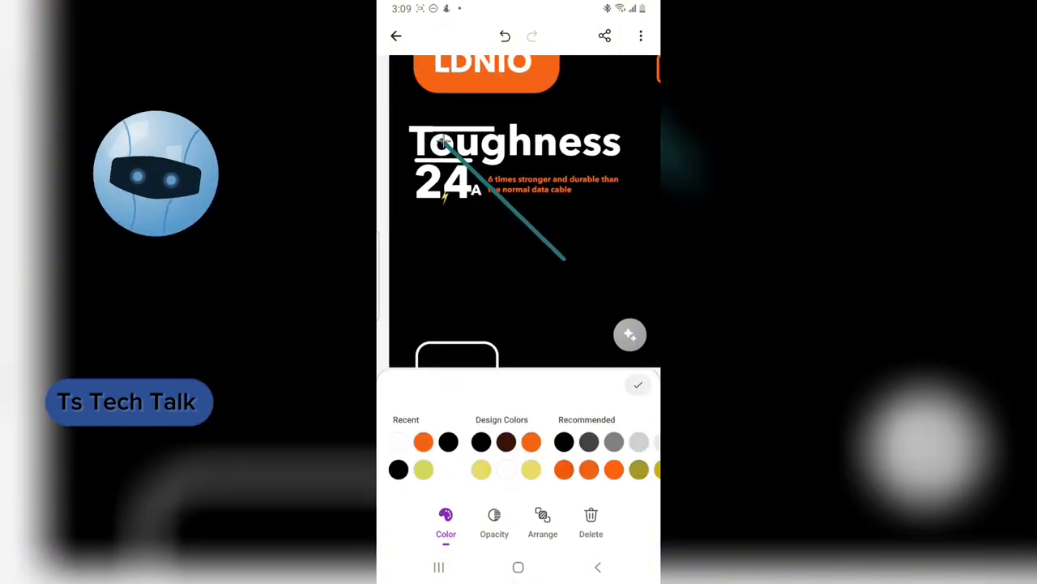
drag(444, 139, 510, 166)
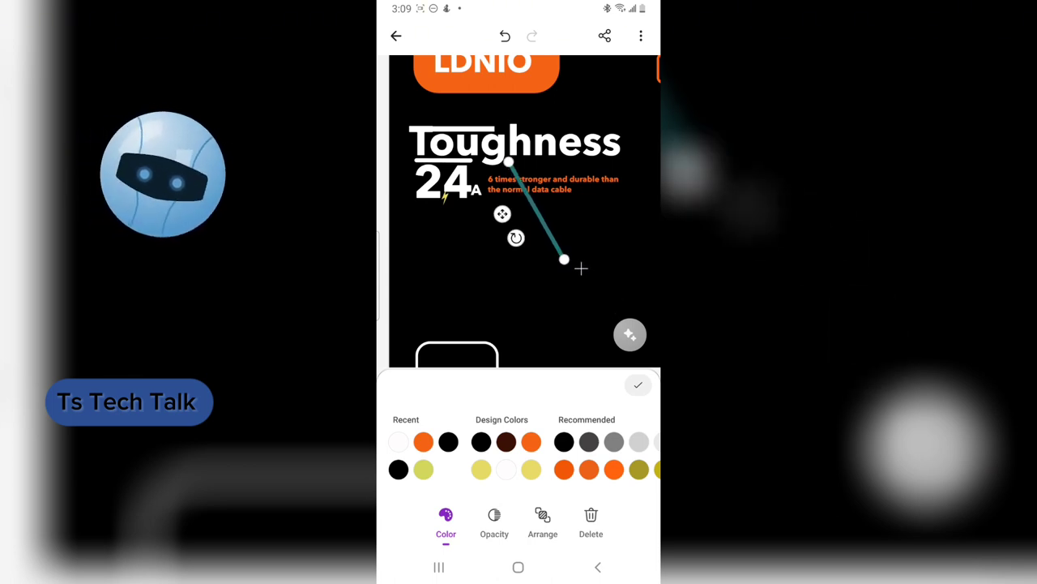
drag(565, 260, 616, 162)
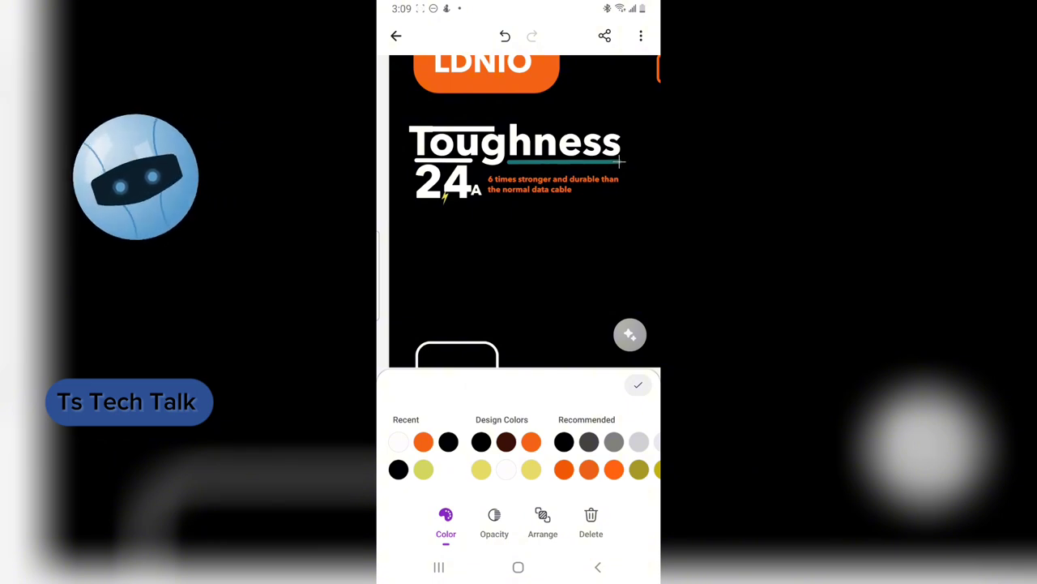
click(506, 470)
click(588, 234)
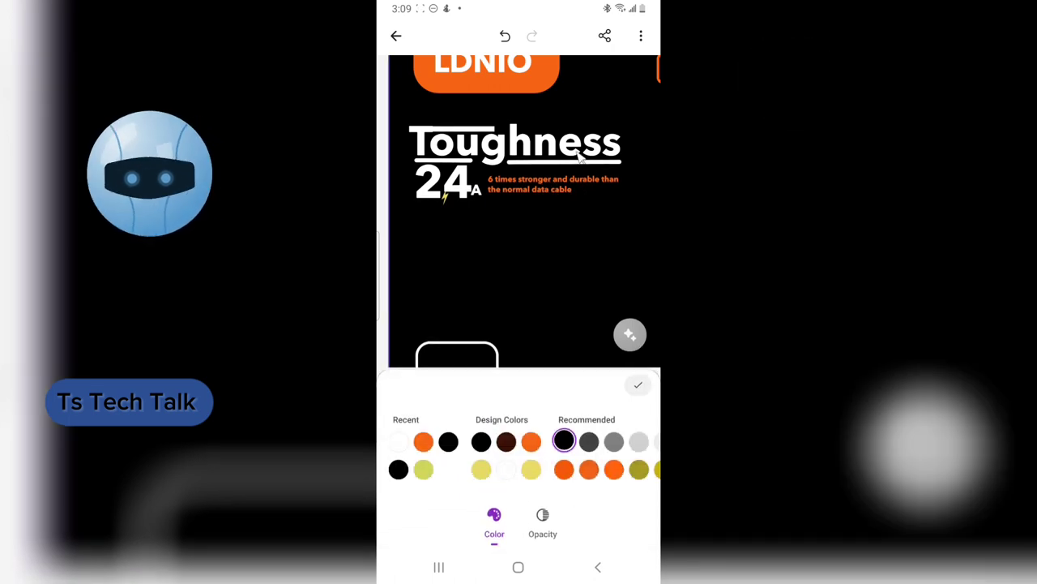
Step: Delete the middle and bottom outlined boxes
scroll(565, 200, down, 3)
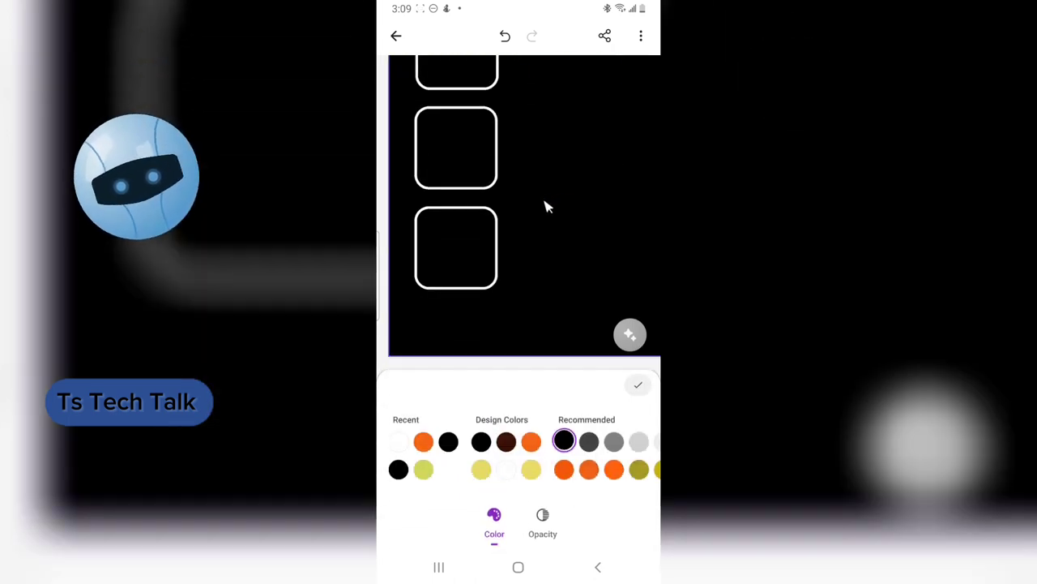
scroll(546, 206, up, 2)
scroll(519, 211, down, 2)
scroll(496, 227, down, 1)
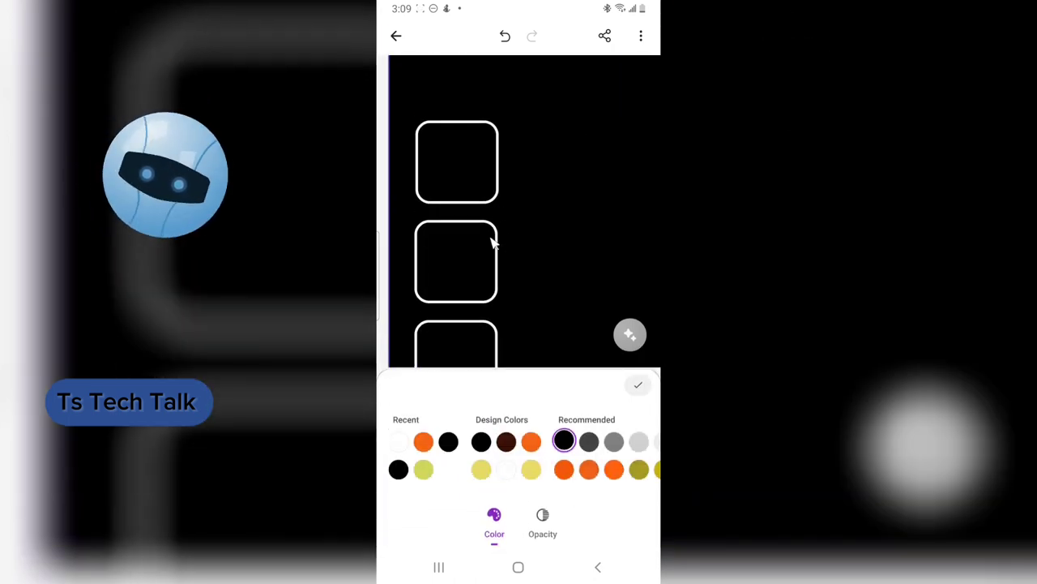
click(497, 244)
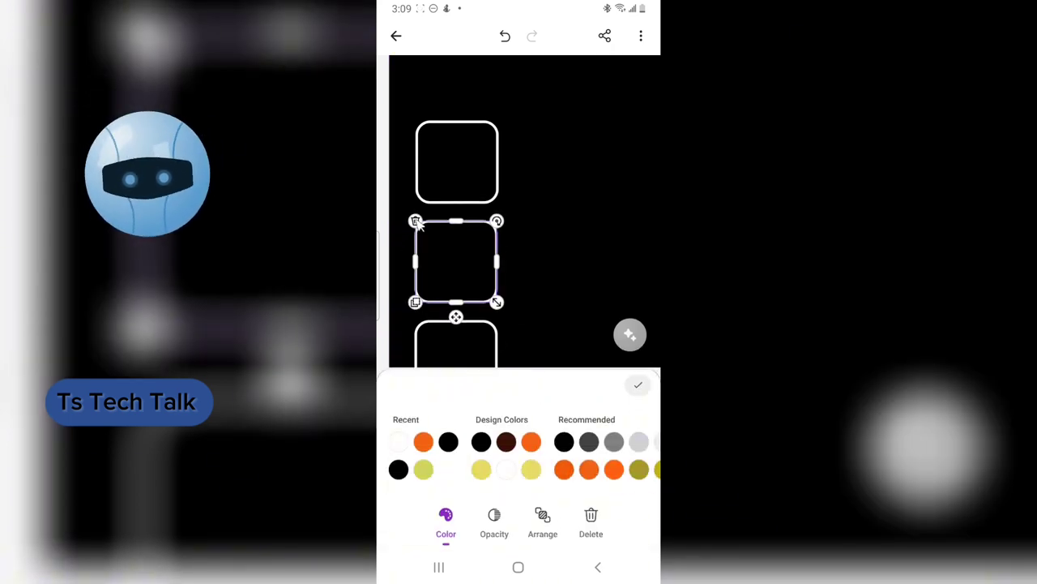
key(Delete)
click(461, 325)
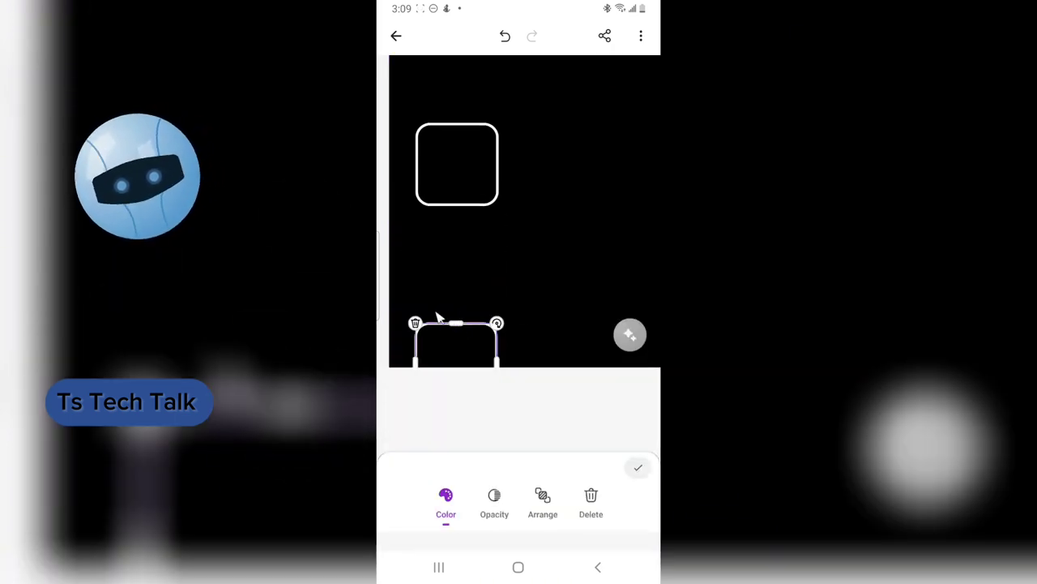
click(415, 324)
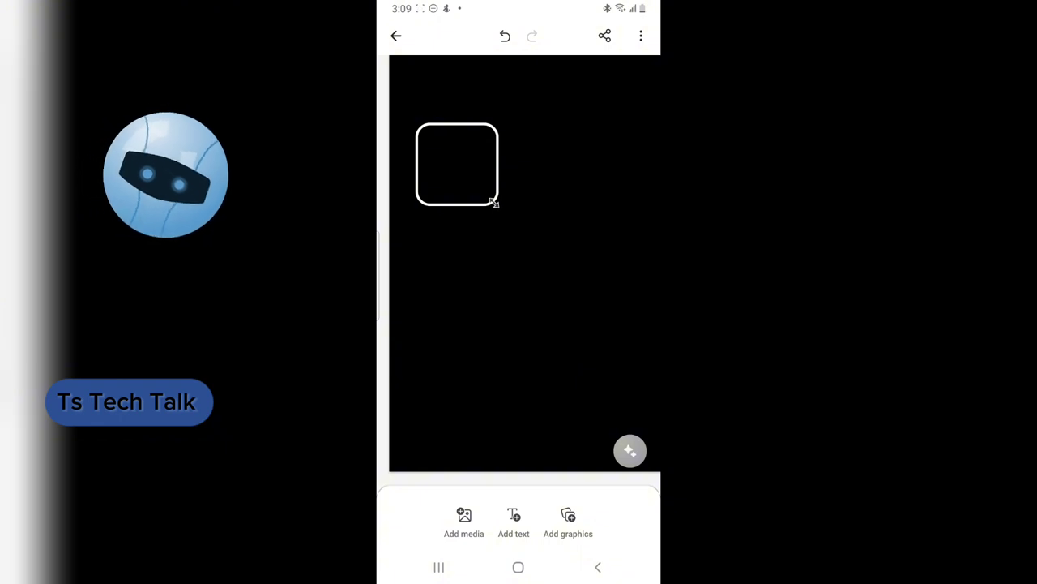
Step: Resize the remaining outlined box to 104×104
click(493, 202)
drag(495, 204, 476, 181)
click(450, 176)
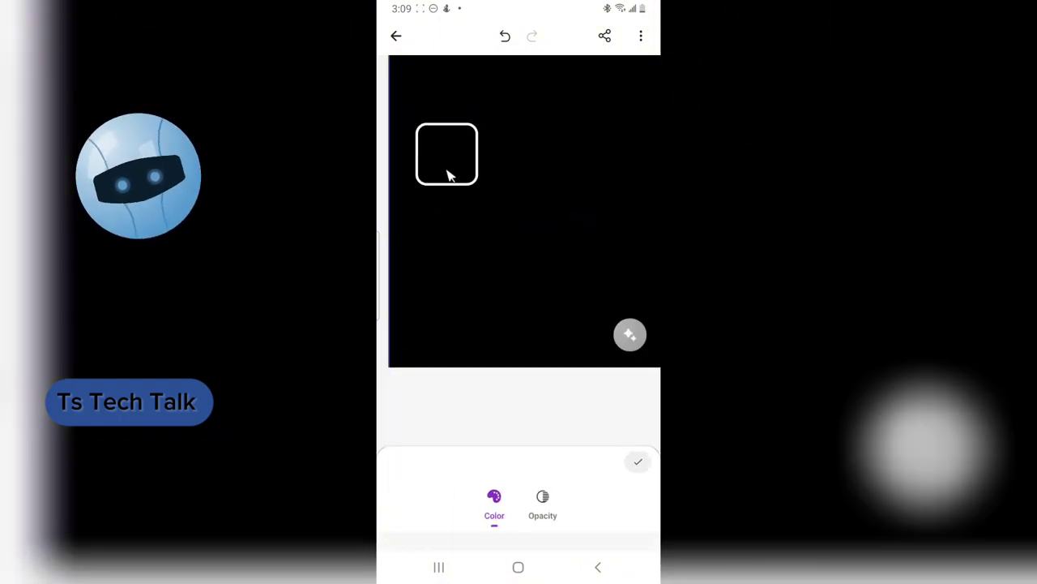
click(468, 189)
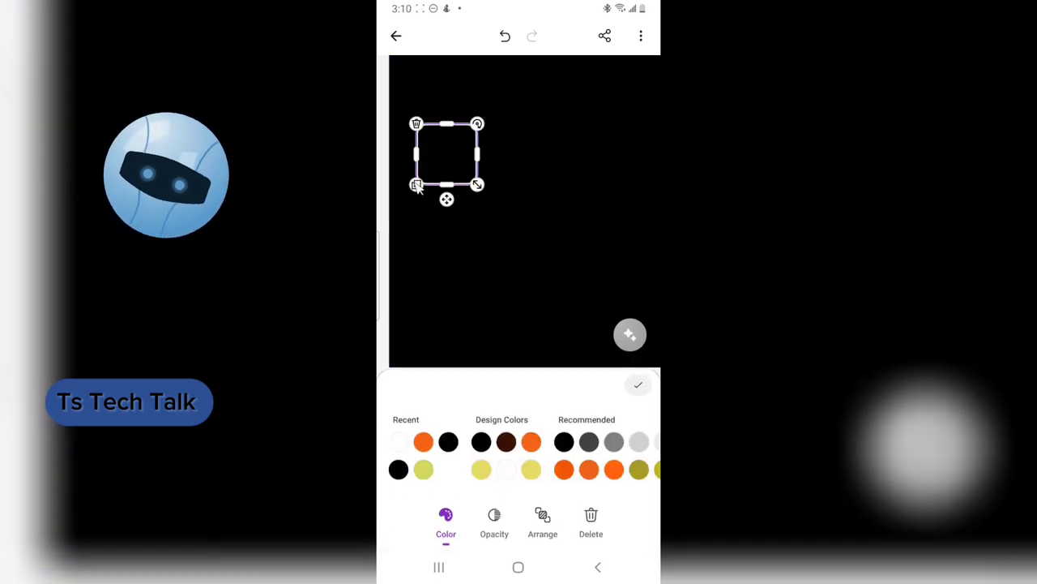
drag(466, 219, 484, 251)
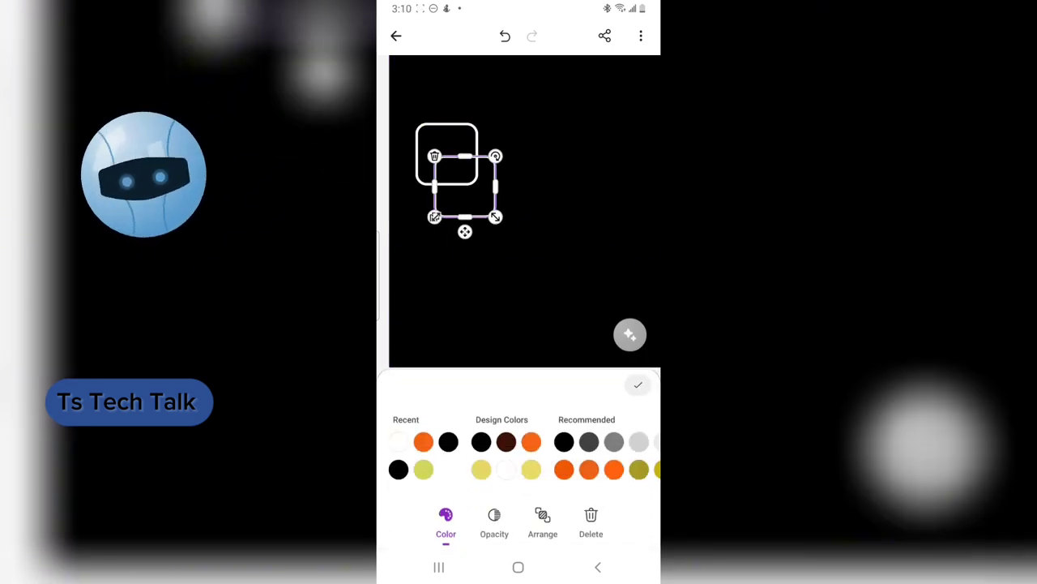
Step: Duplicate the small box and stack the three boxes in a tight column
click(434, 216)
drag(483, 265, 561, 324)
click(493, 209)
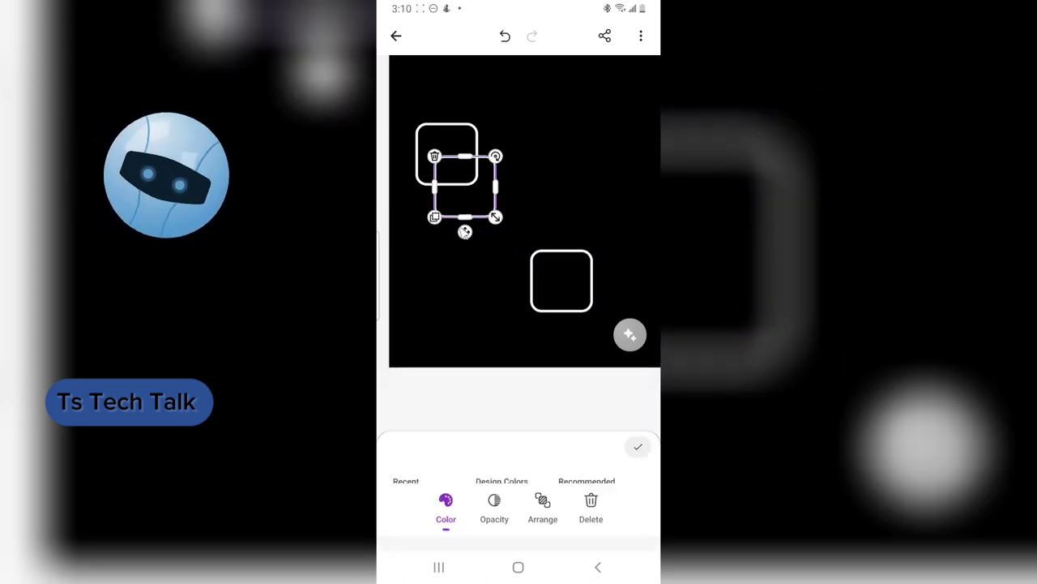
drag(466, 232, 445, 273)
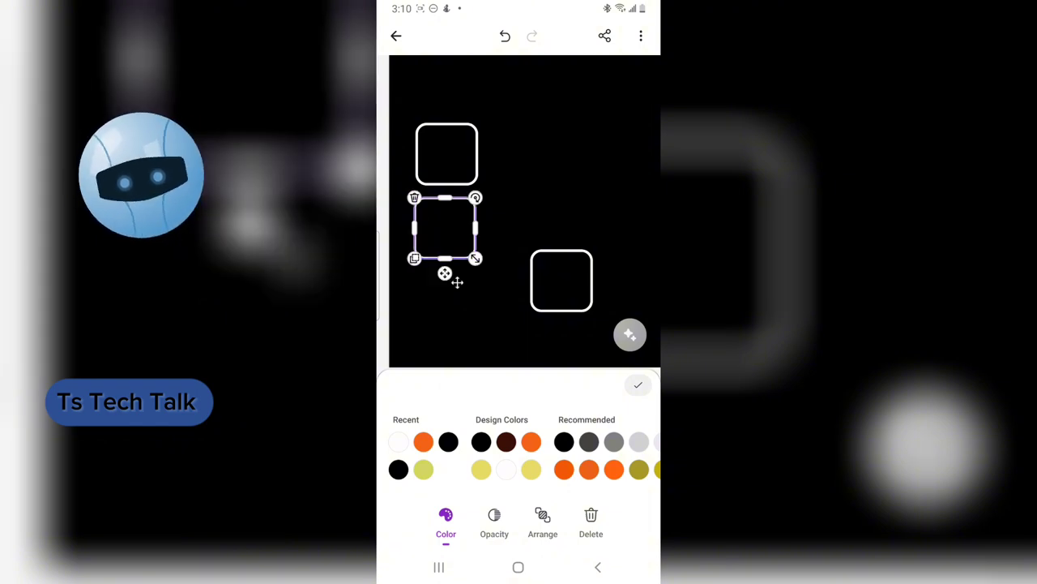
click(537, 308)
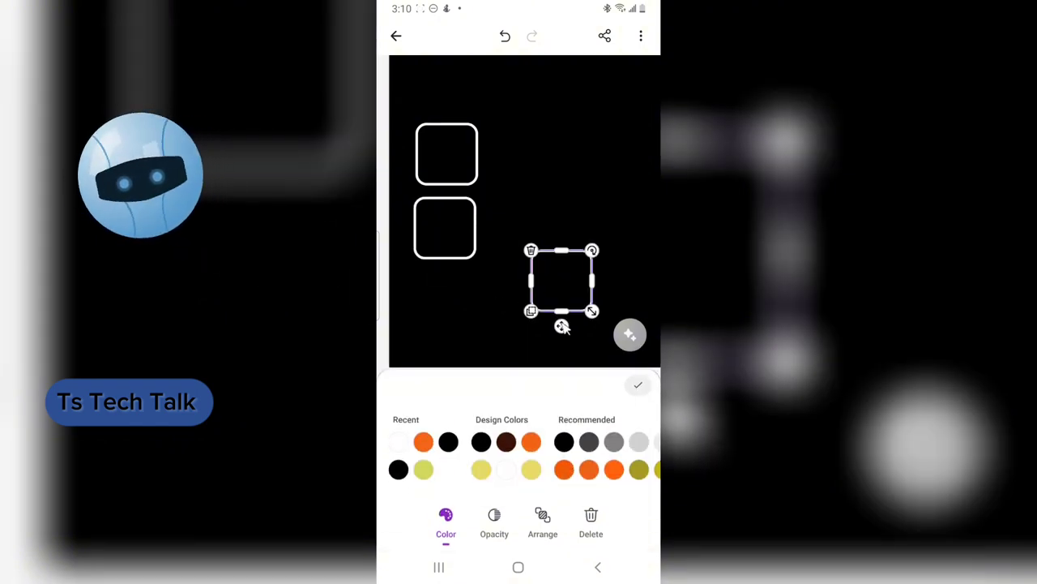
drag(562, 325, 445, 345)
click(570, 264)
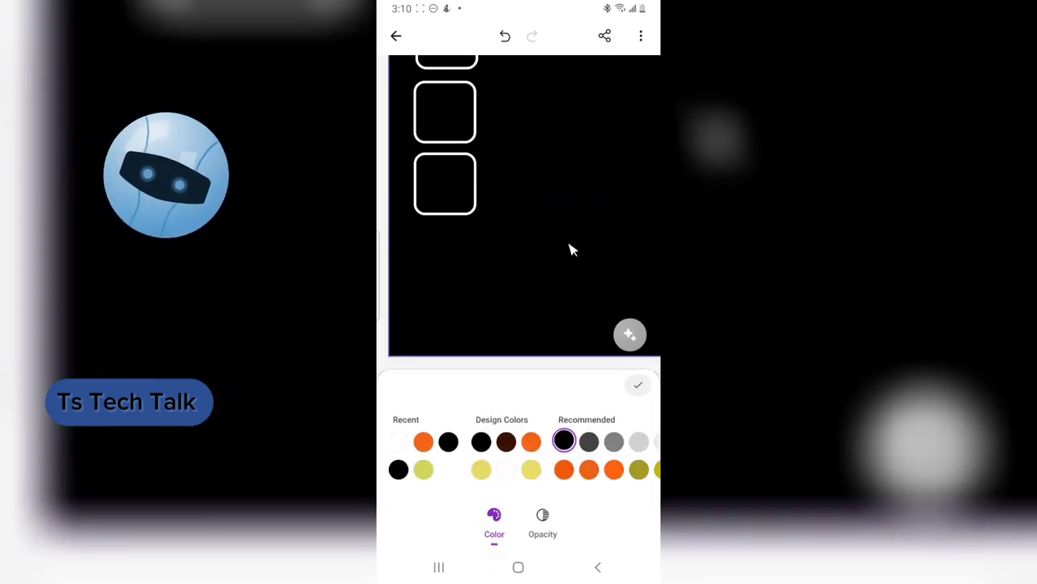
click(640, 385)
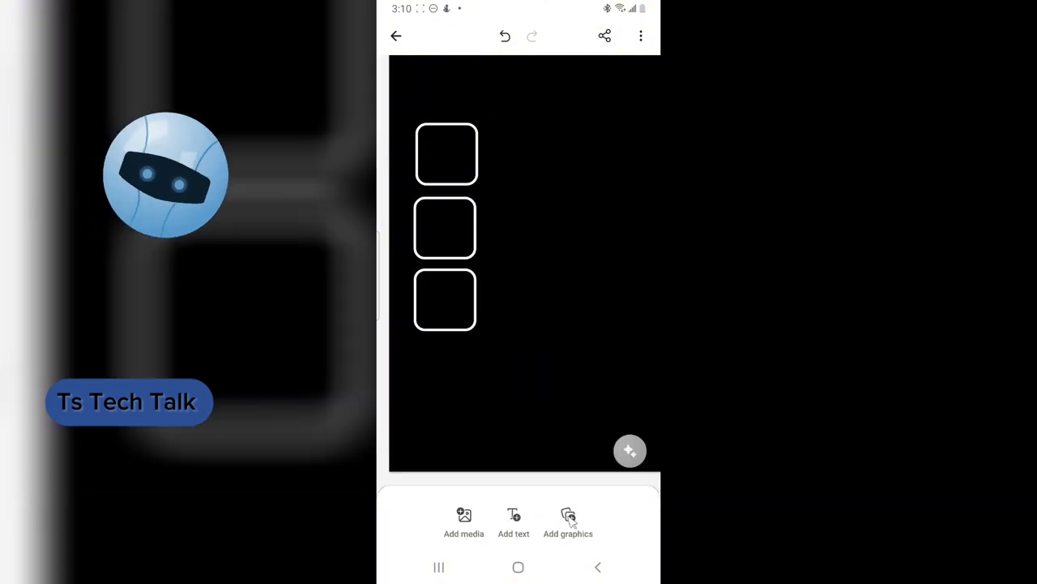
click(569, 523)
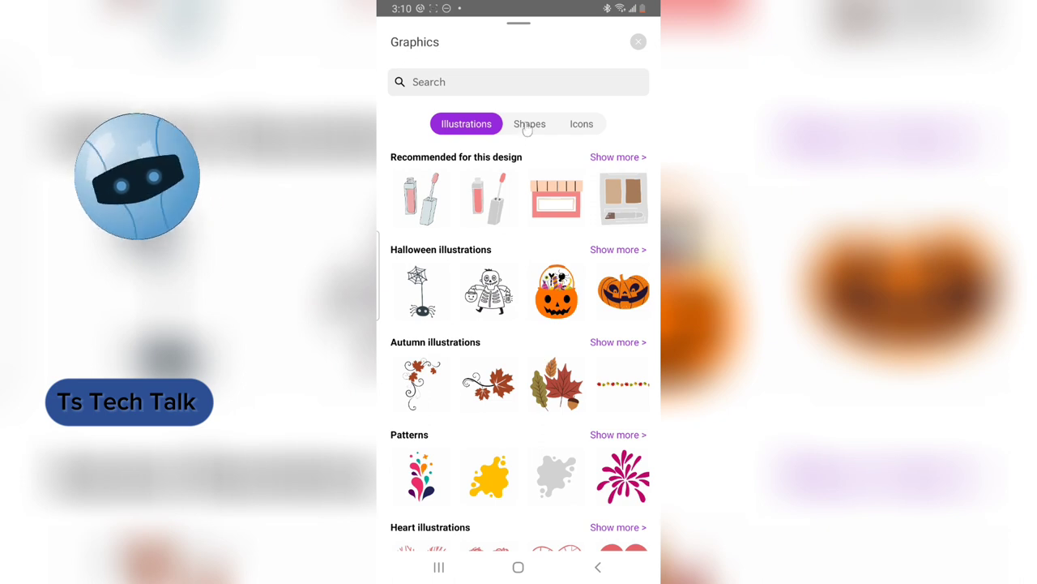
Step: Add a brown filled square beside the outlined boxes, then delete it
click(527, 128)
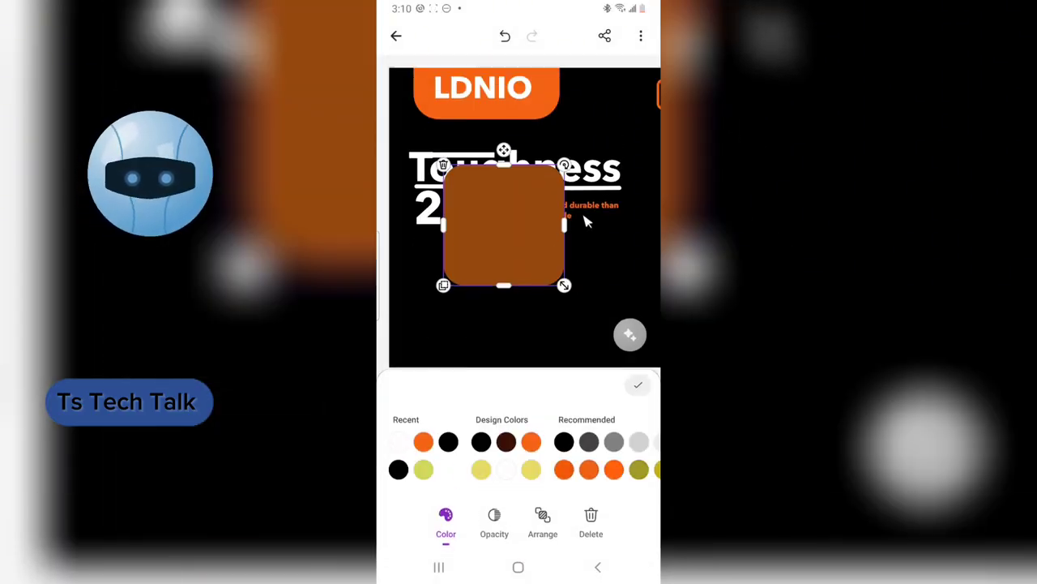
drag(502, 234, 573, 361)
scroll(569, 286, down, 5)
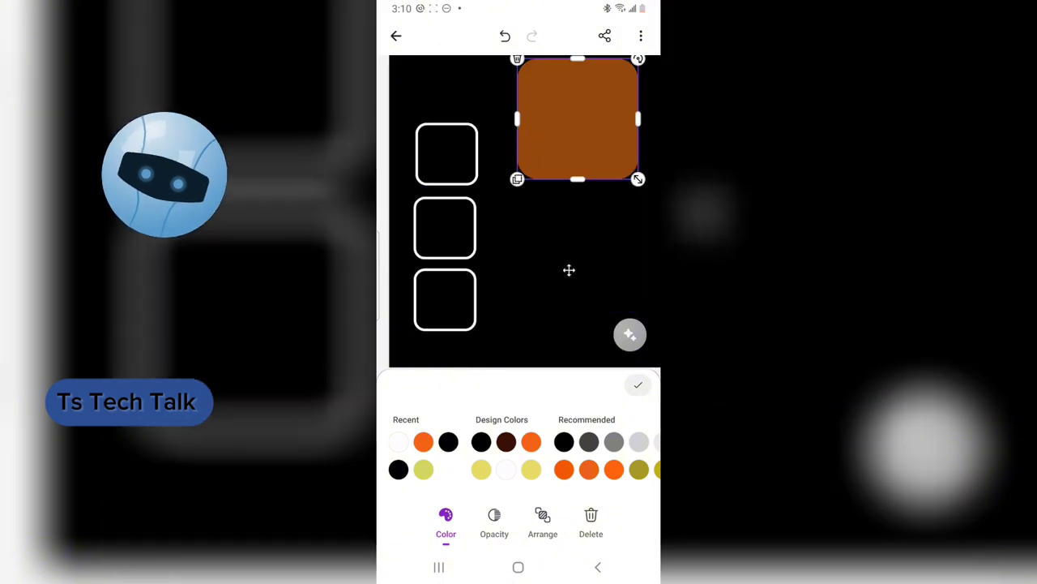
scroll(588, 165, up, 3)
drag(560, 329, 567, 381)
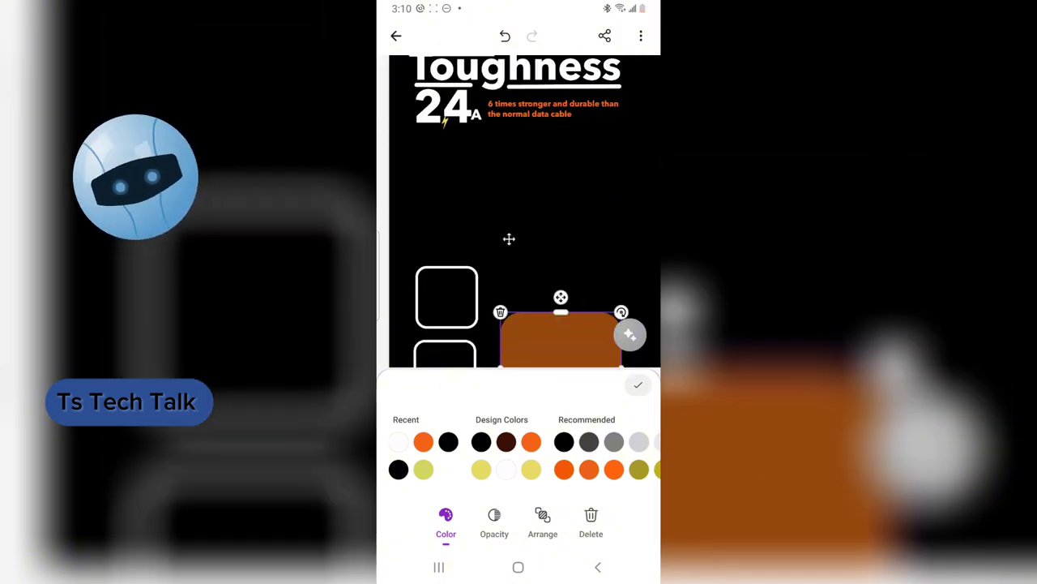
scroll(518, 227, down, 5)
drag(558, 163, 460, 334)
drag(438, 297, 440, 285)
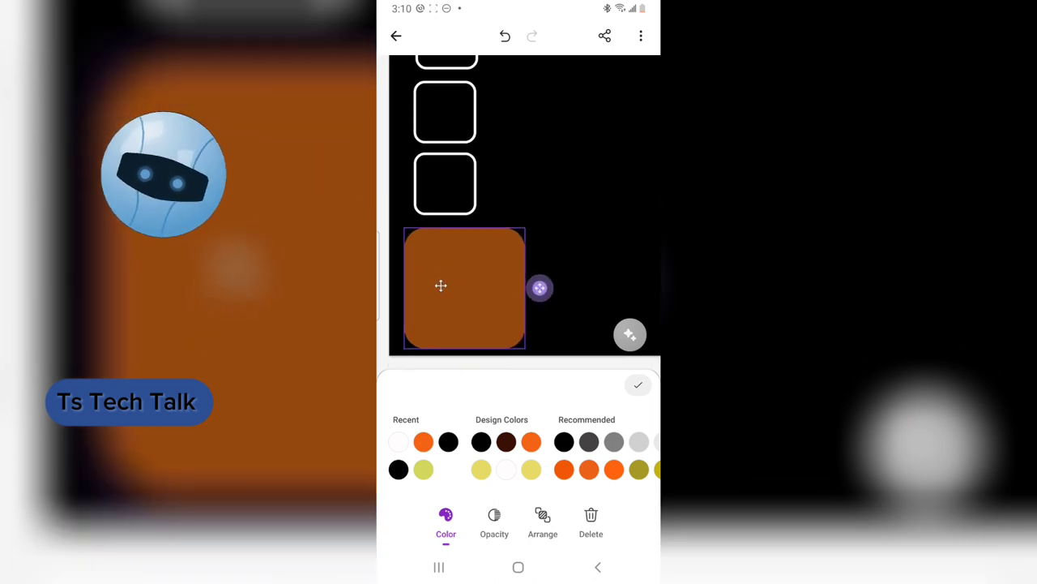
click(525, 348)
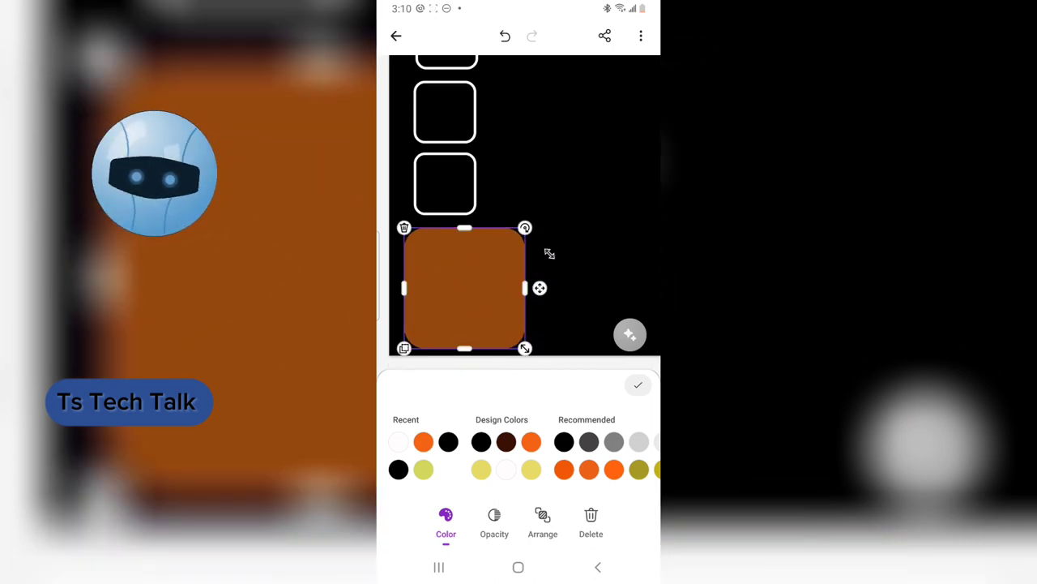
click(404, 228)
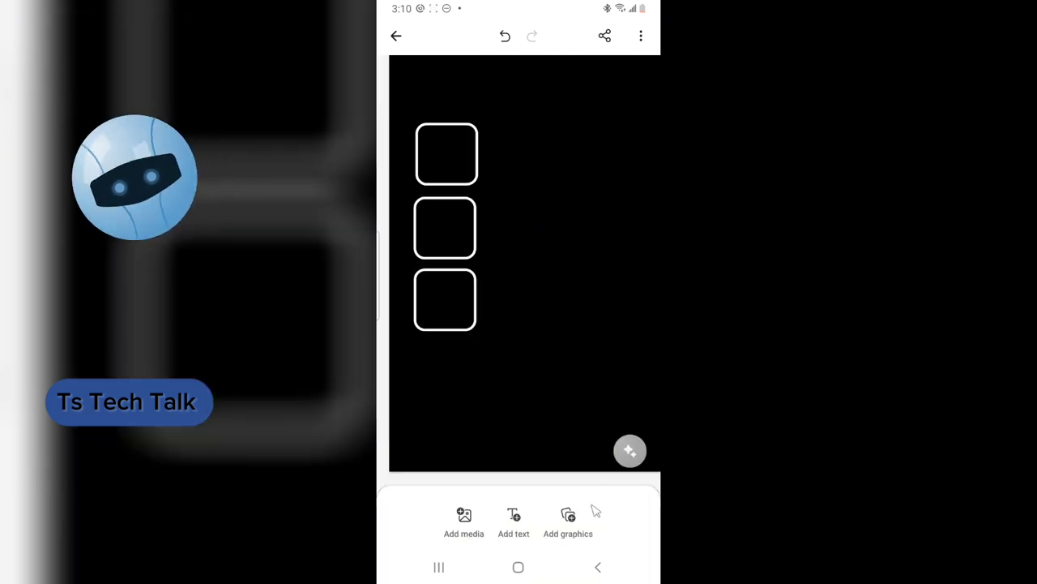
Step: Add an outlined rounded square from Shapes and drag it toward the column of boxes
click(569, 523)
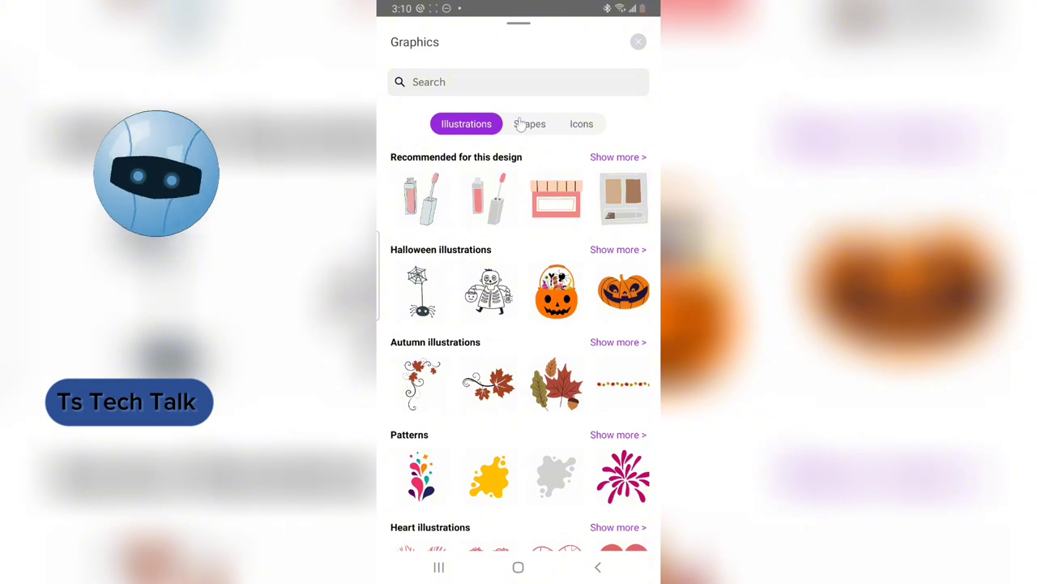
click(523, 124)
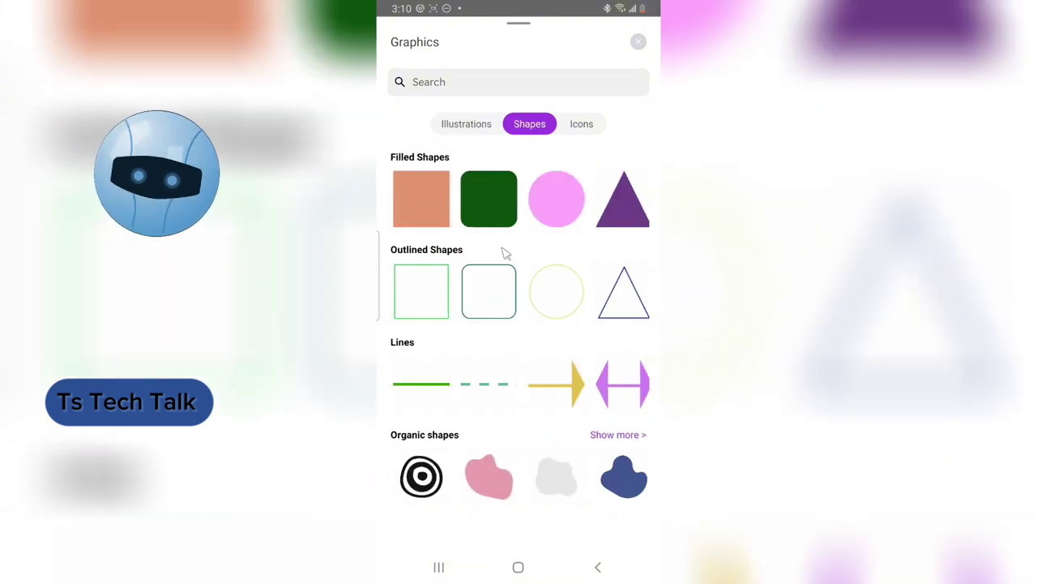
click(489, 291)
scroll(516, 304, up, 5)
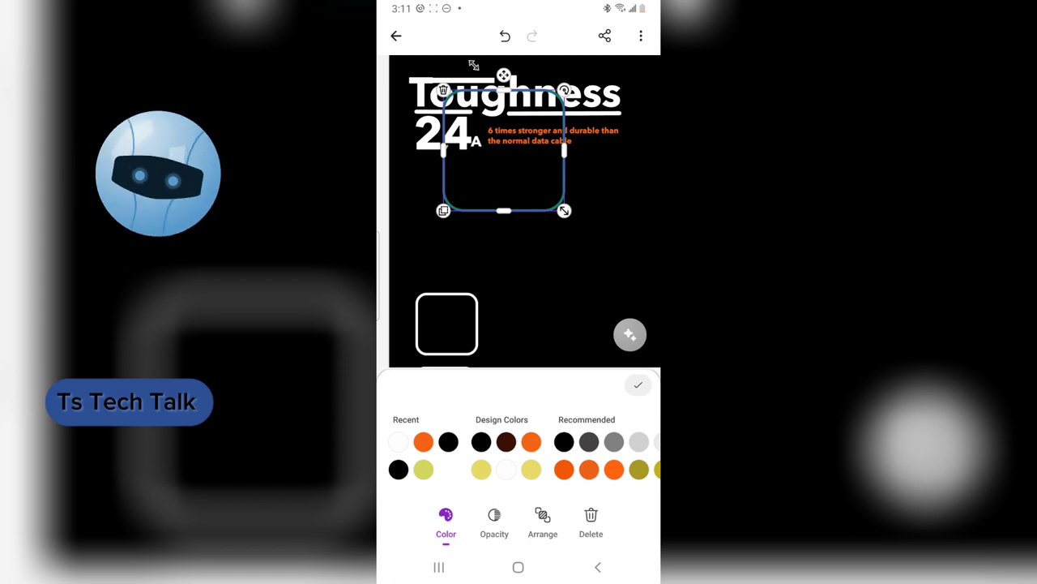
drag(504, 76, 539, 287)
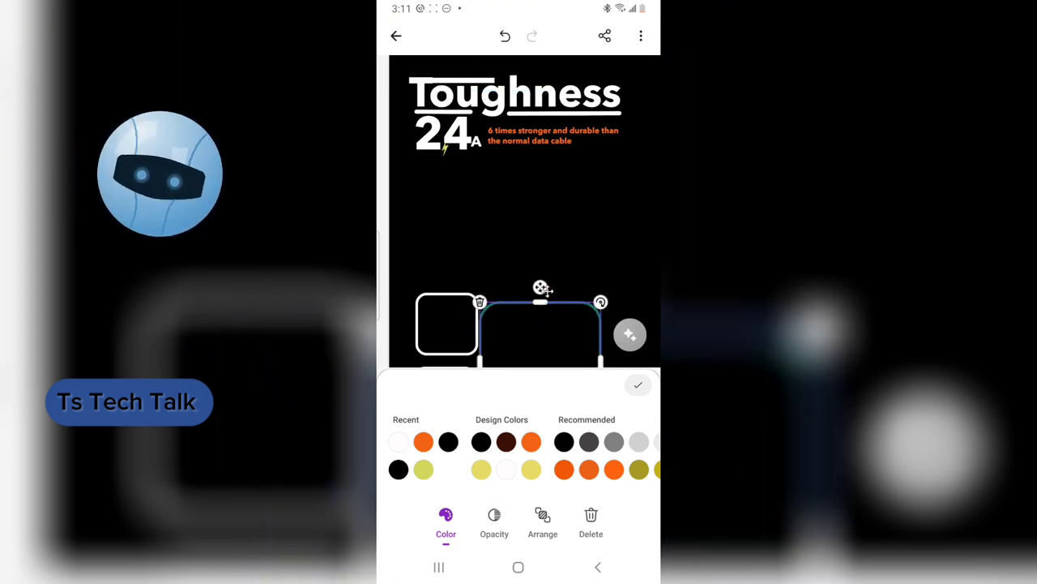
scroll(561, 339, down, 4)
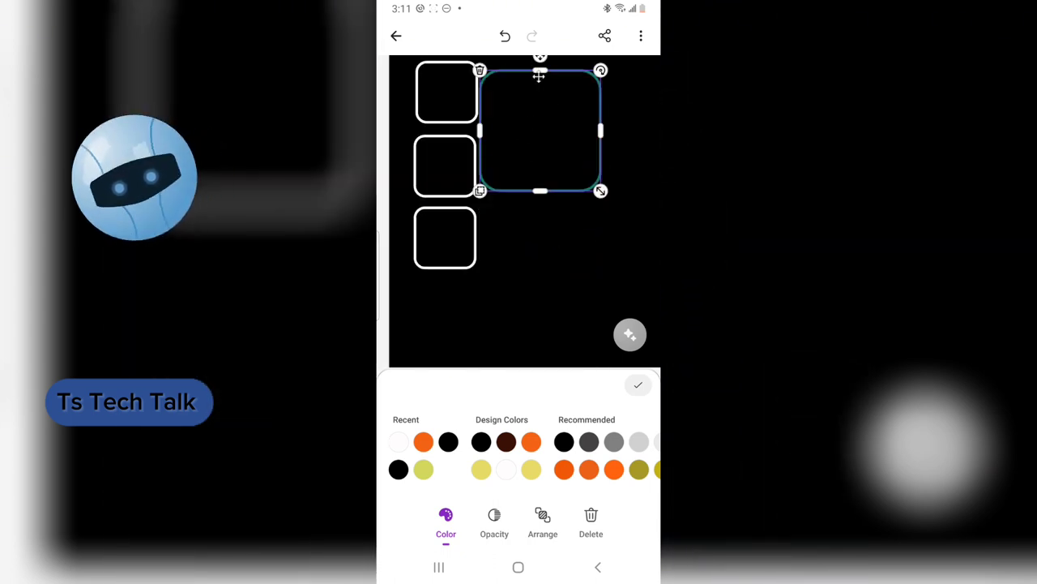
drag(539, 58, 493, 235)
Step: Place the square below the three white boxes and resize it to 138×138
scroll(515, 217, down, 1)
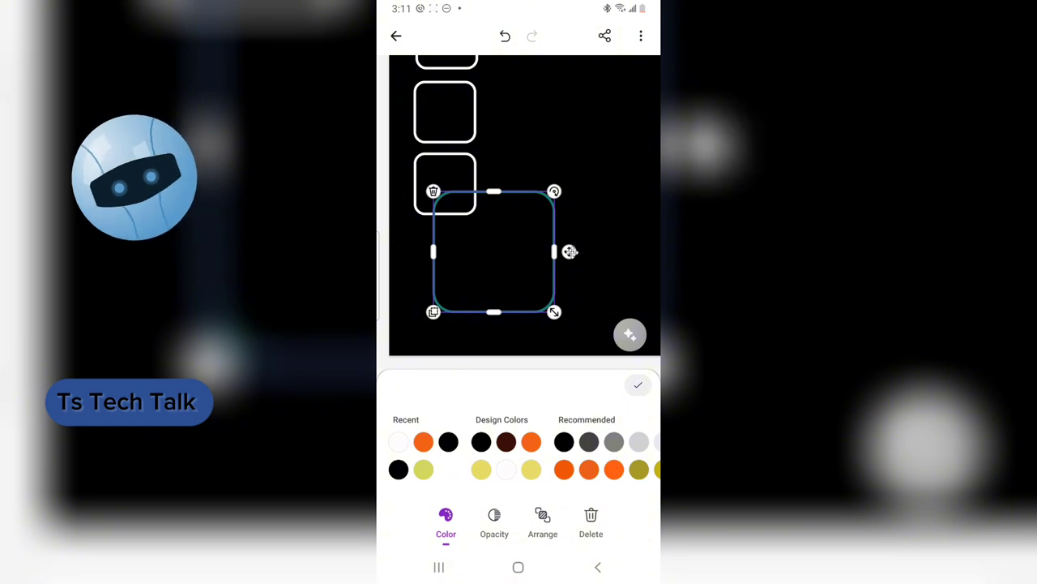
drag(569, 251, 544, 285)
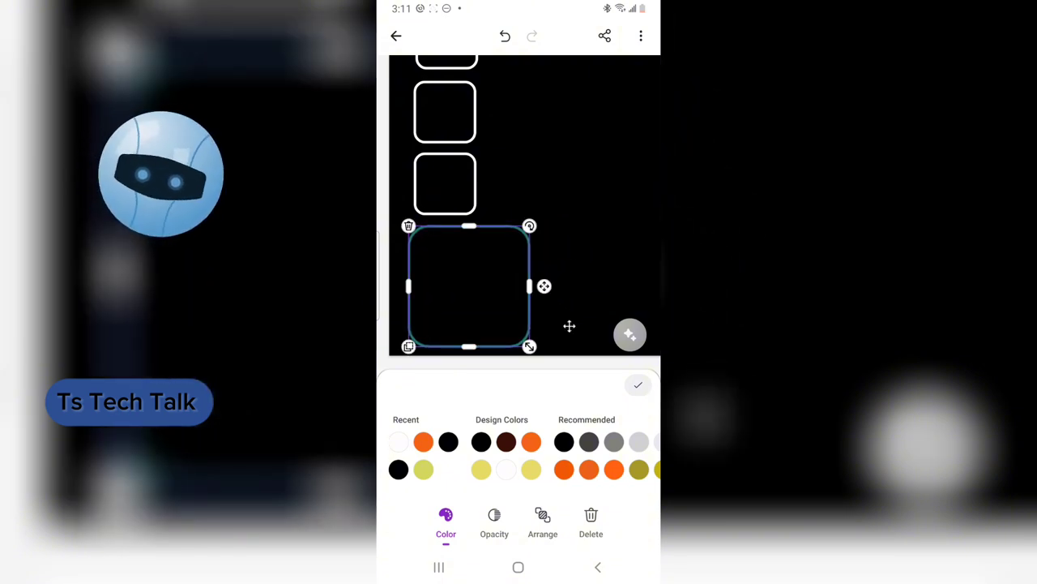
drag(530, 346, 460, 301)
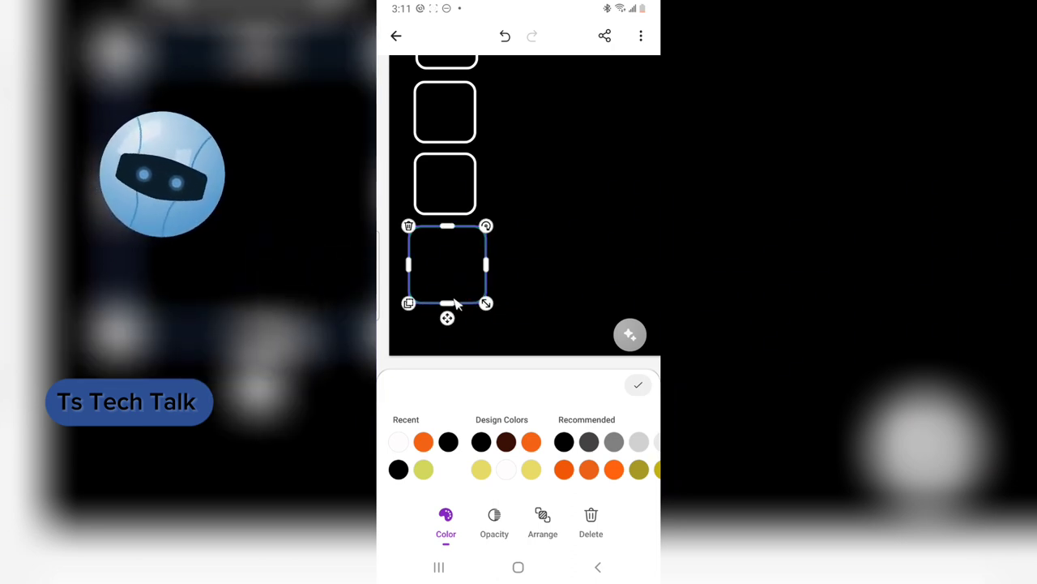
click(469, 311)
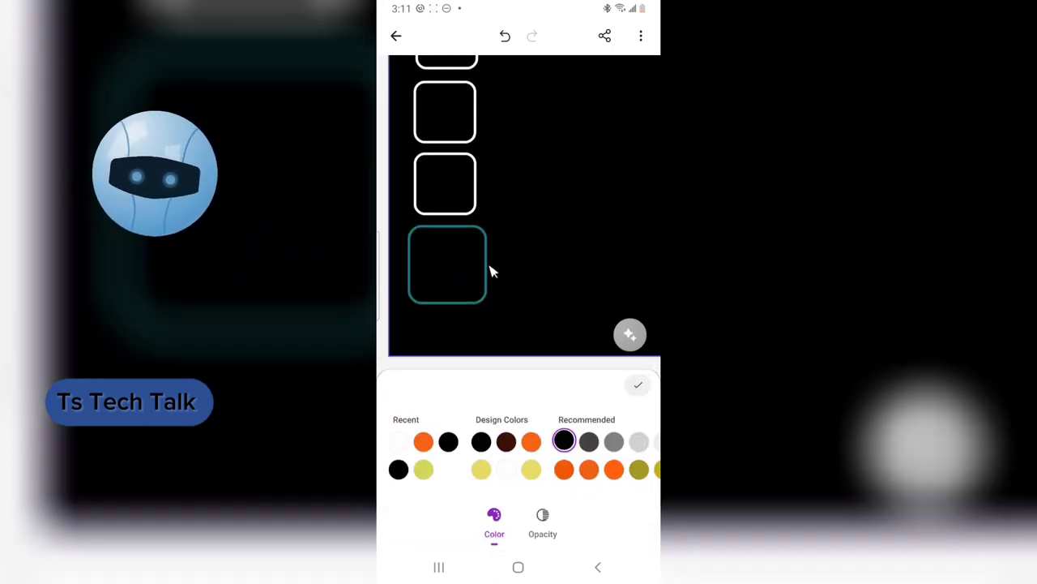
click(487, 284)
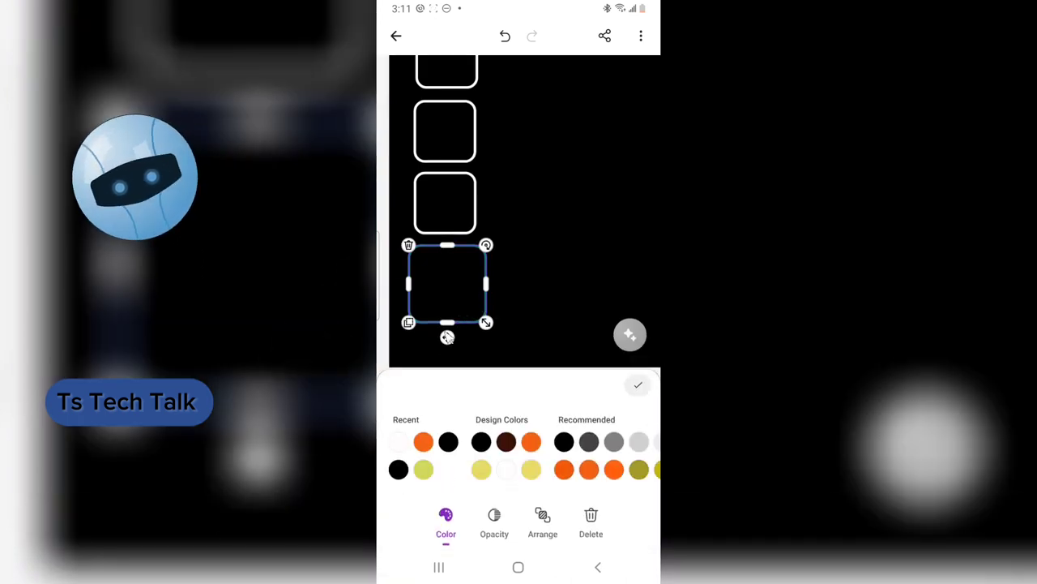
drag(448, 338, 447, 352)
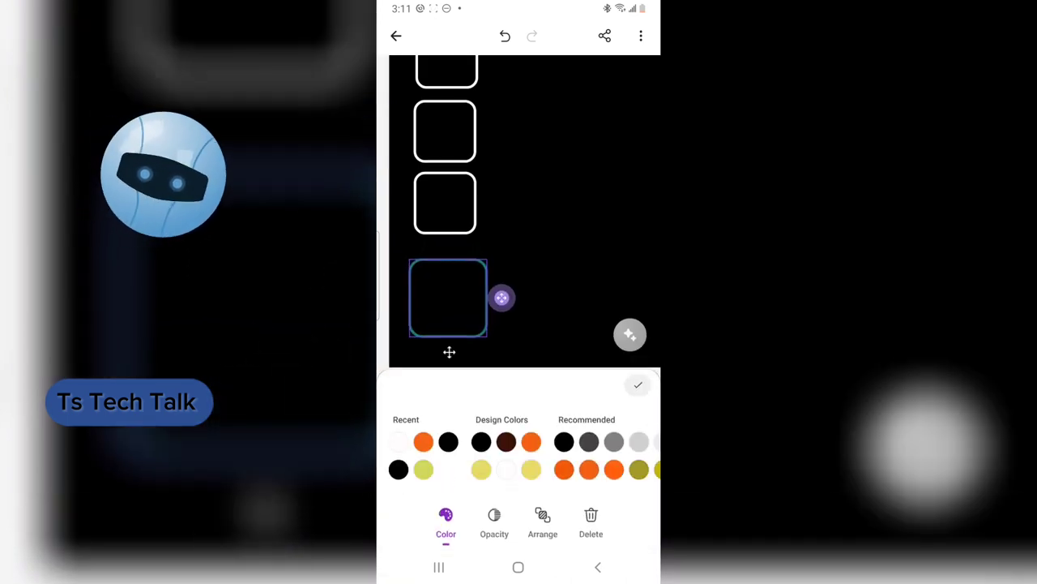
click(545, 307)
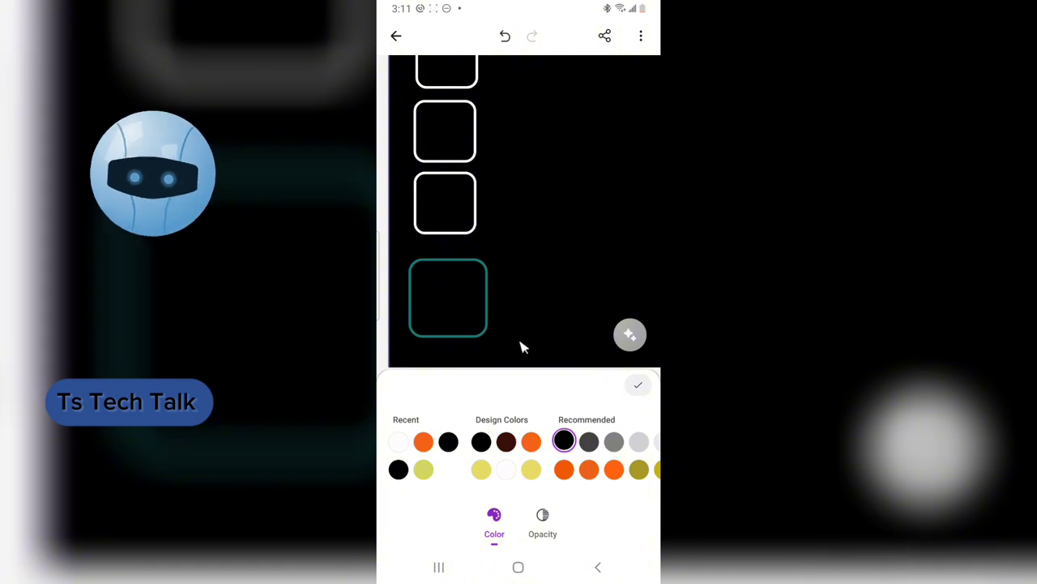
Step: Give the fourth square a yellow outline from the Recommended colours
click(487, 333)
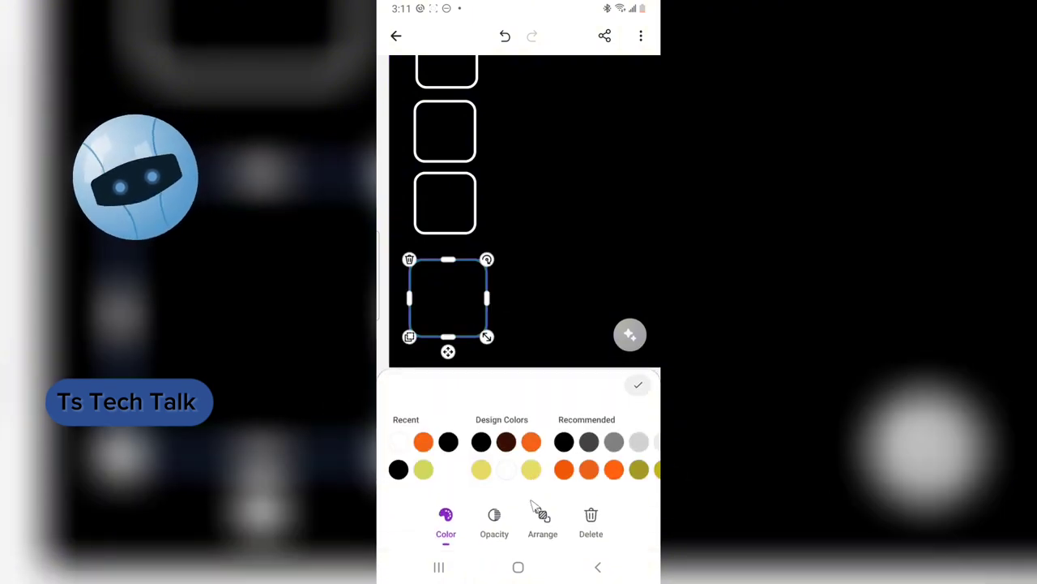
scroll(597, 459, right, 3)
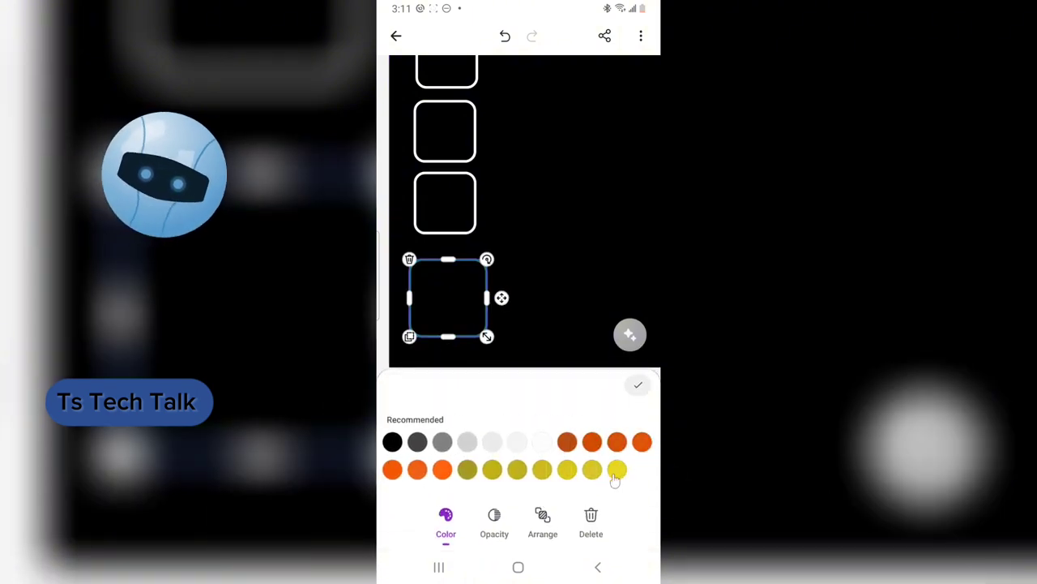
click(518, 249)
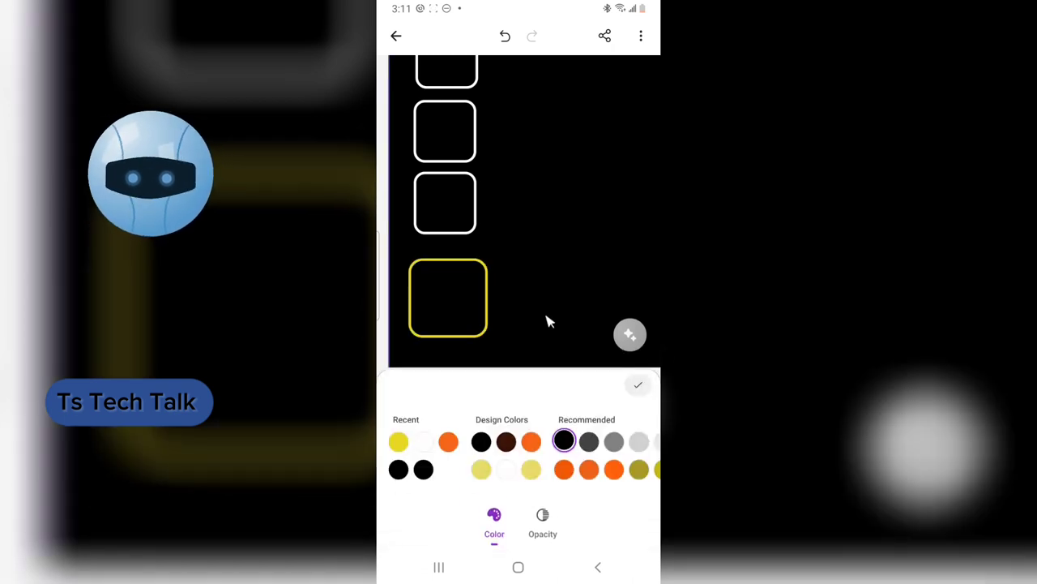
click(639, 387)
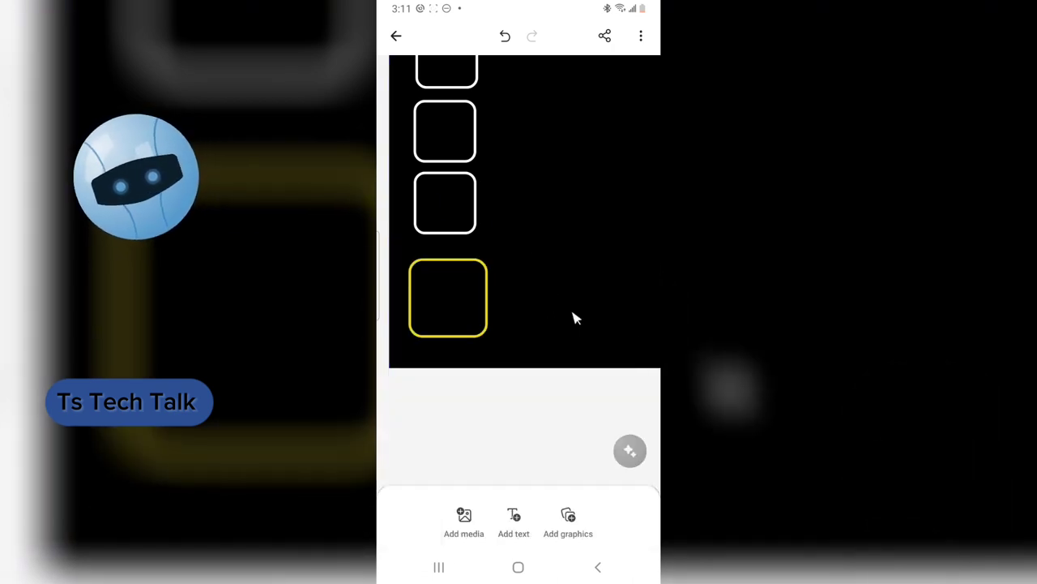
Step: Insert a filled circle from Shapes and move it onto the yellow box
click(571, 519)
click(544, 130)
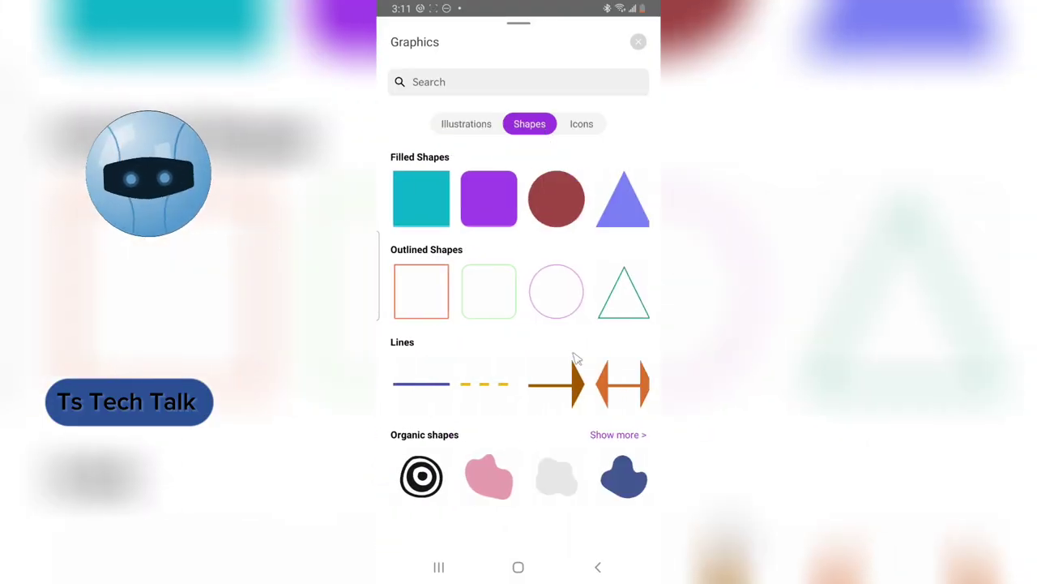
click(556, 200)
scroll(543, 302, up, 3)
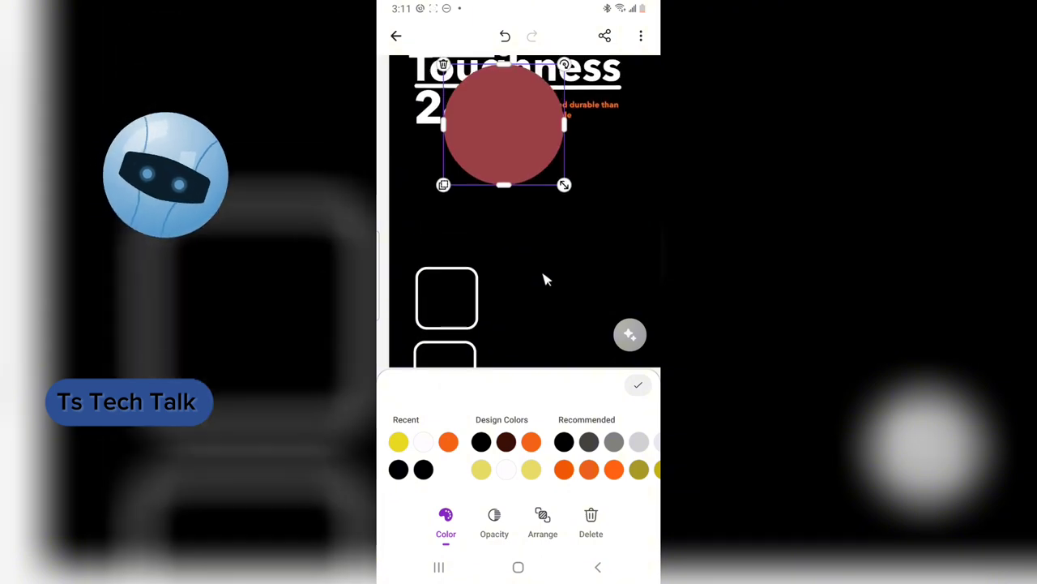
drag(524, 159, 619, 358)
scroll(560, 238, down, 3)
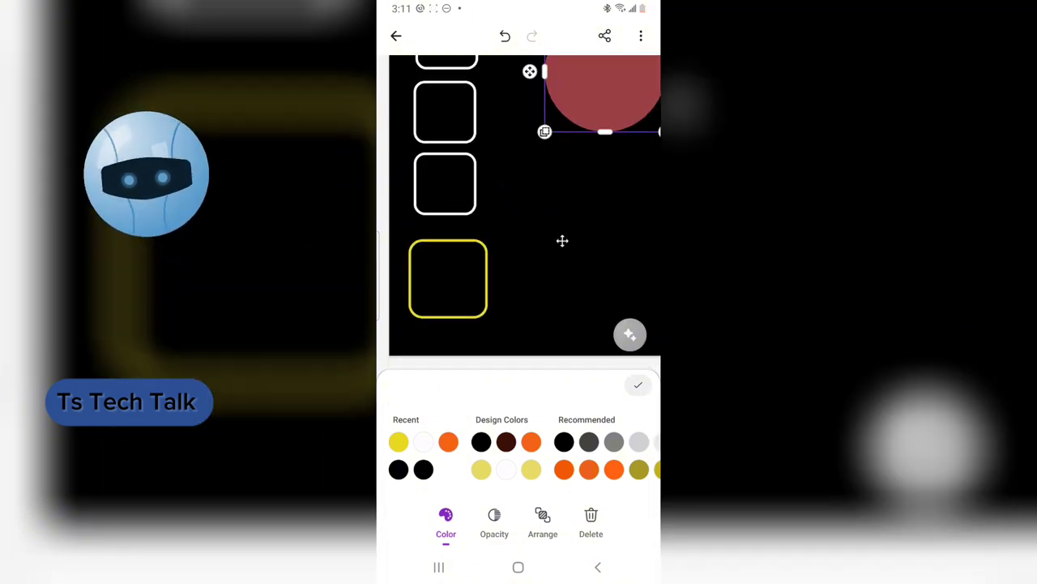
drag(589, 120, 440, 332)
Step: Shrink the circle, squash it into a flat ellipse and colour it yellow
drag(518, 346, 486, 314)
drag(462, 279, 467, 302)
drag(448, 252, 455, 295)
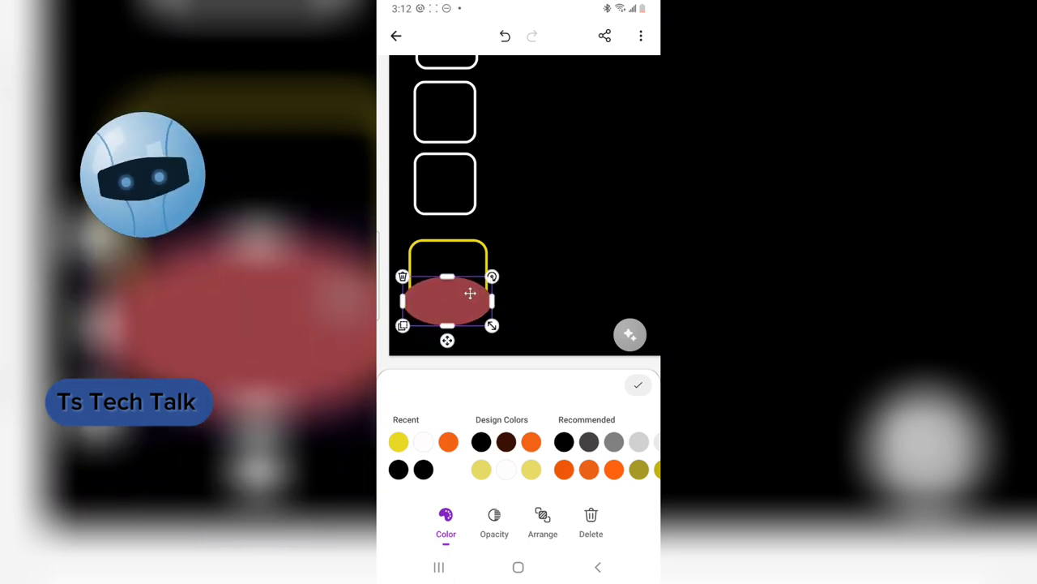
scroll(629, 486, right, 3)
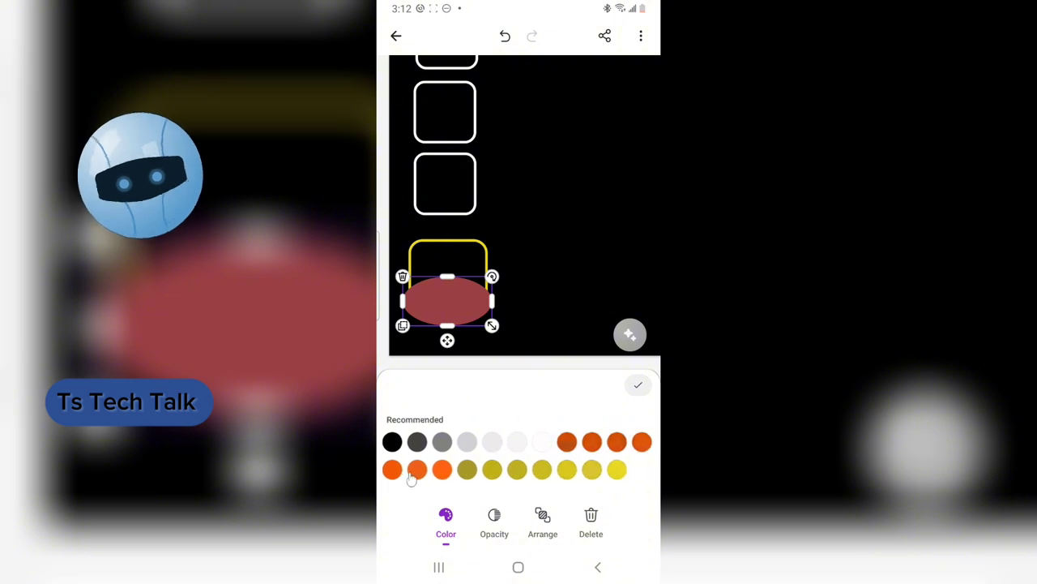
click(620, 470)
Step: Adjust the ellipse width from 140 to 131 to fit inside the box
click(553, 284)
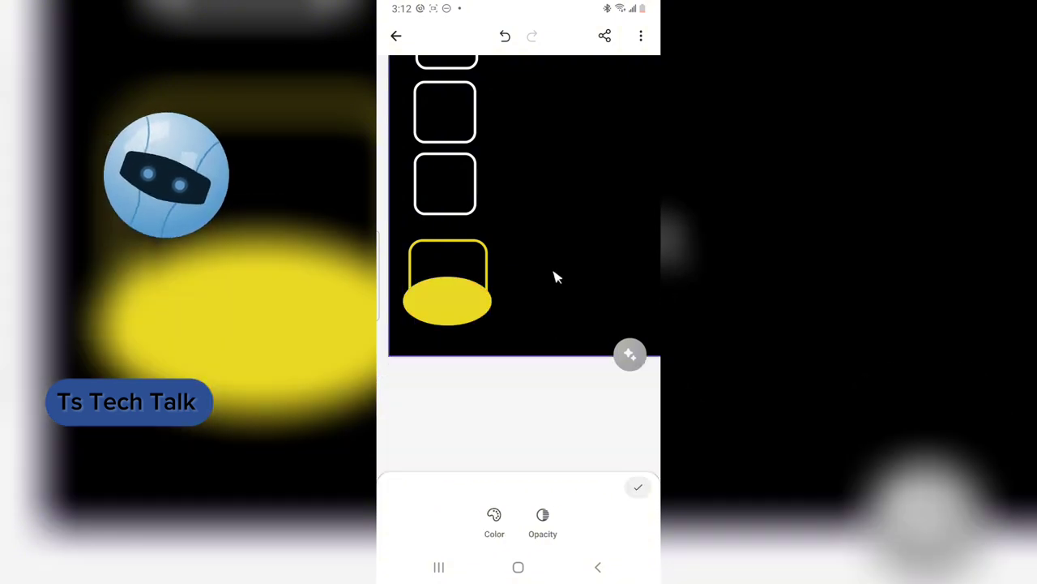
click(470, 316)
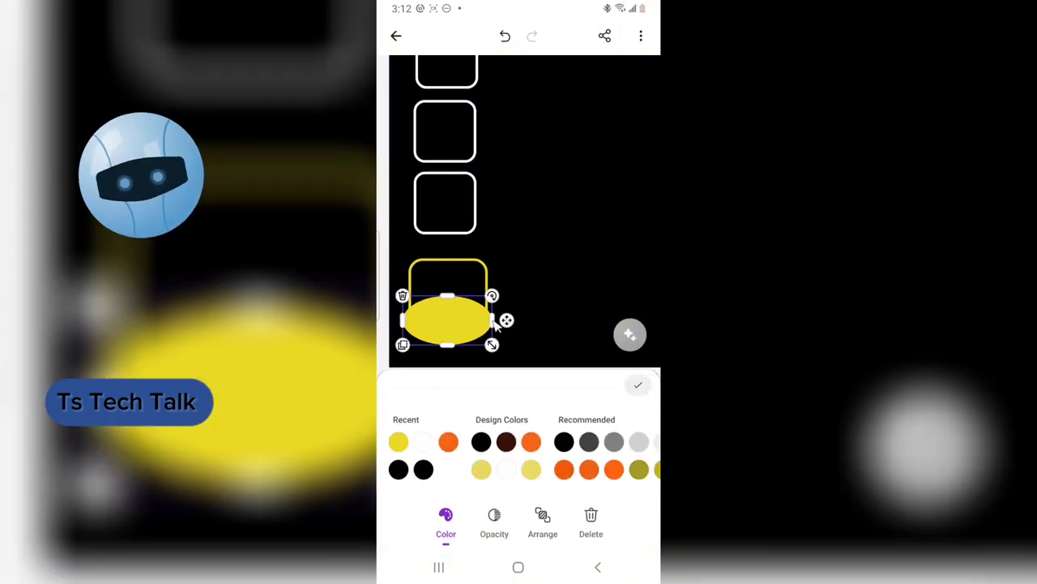
drag(491, 320, 486, 319)
click(527, 308)
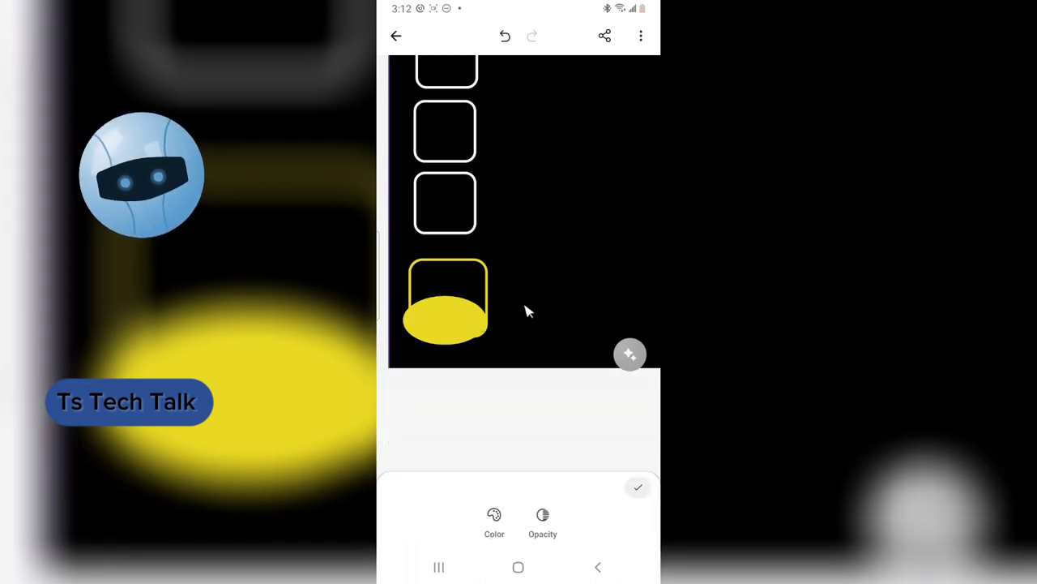
click(420, 325)
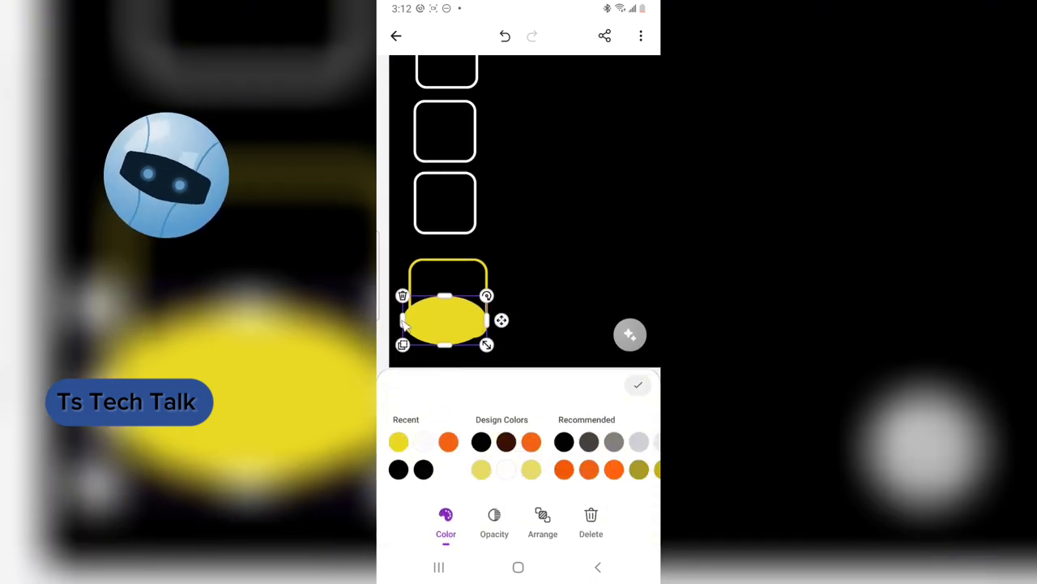
drag(405, 320, 408, 319)
click(535, 300)
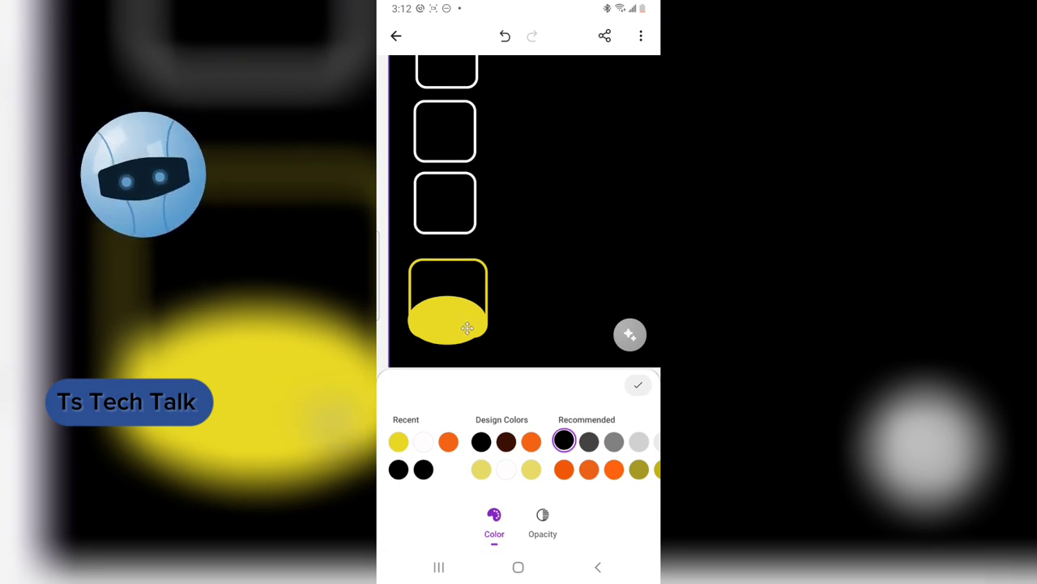
Step: Move the yellow ellipse down to sit at the bottom of the box
click(542, 308)
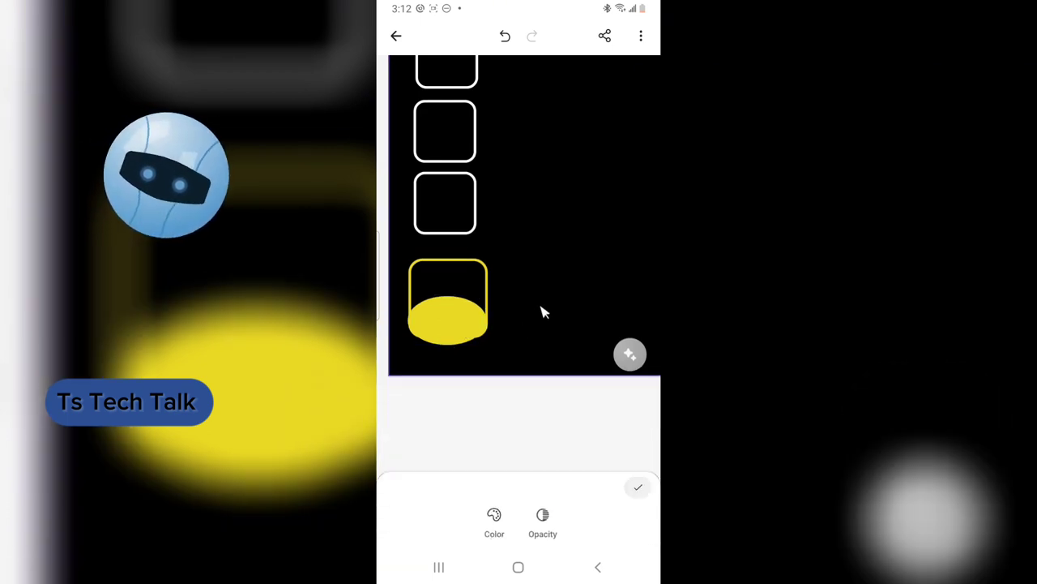
click(463, 326)
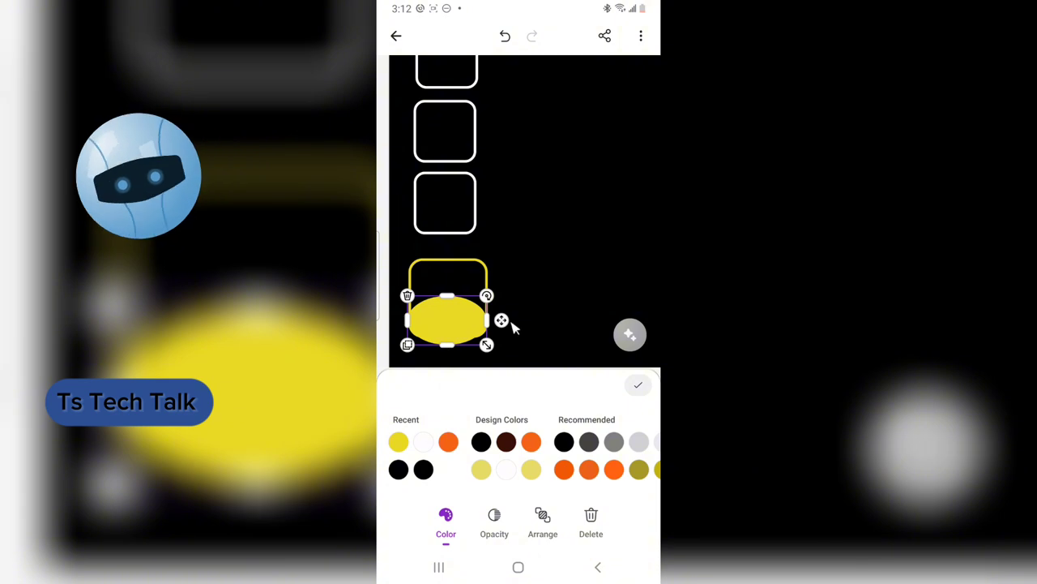
drag(502, 322, 503, 325)
click(579, 292)
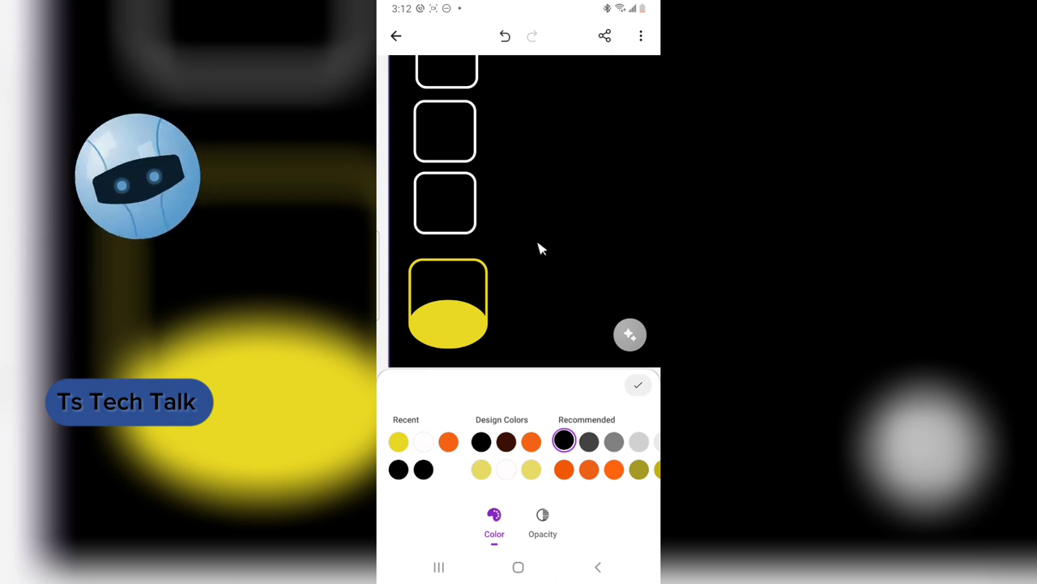
scroll(538, 249, up, 2)
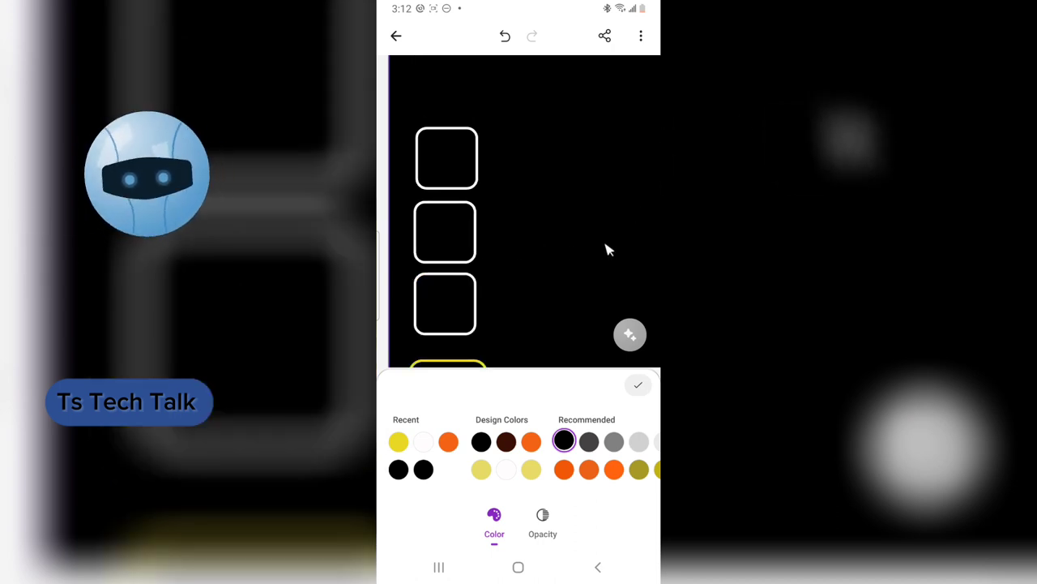
scroll(609, 249, down, 2)
scroll(608, 250, down, 5)
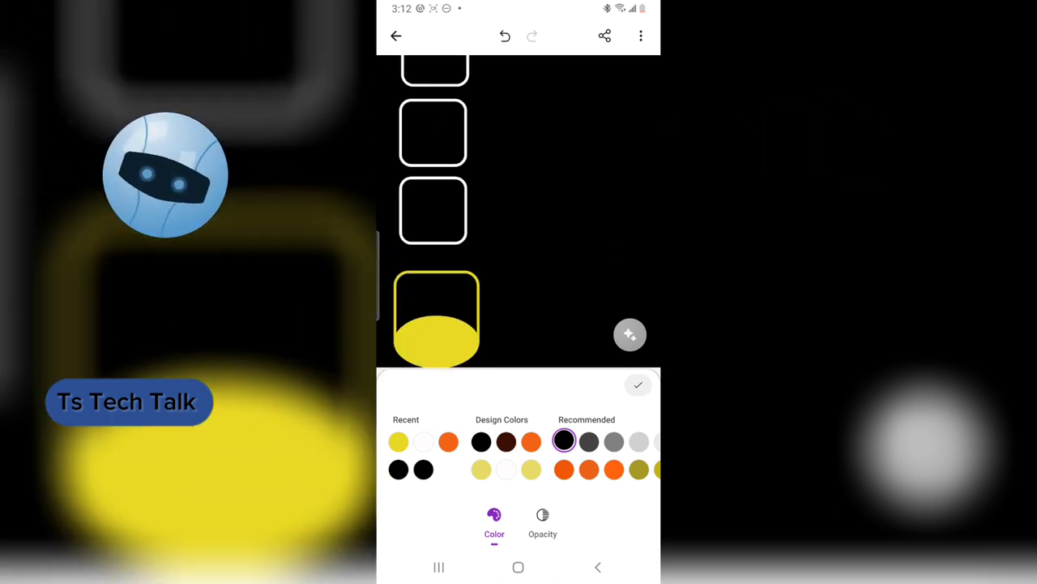
scroll(529, 203, up, 2)
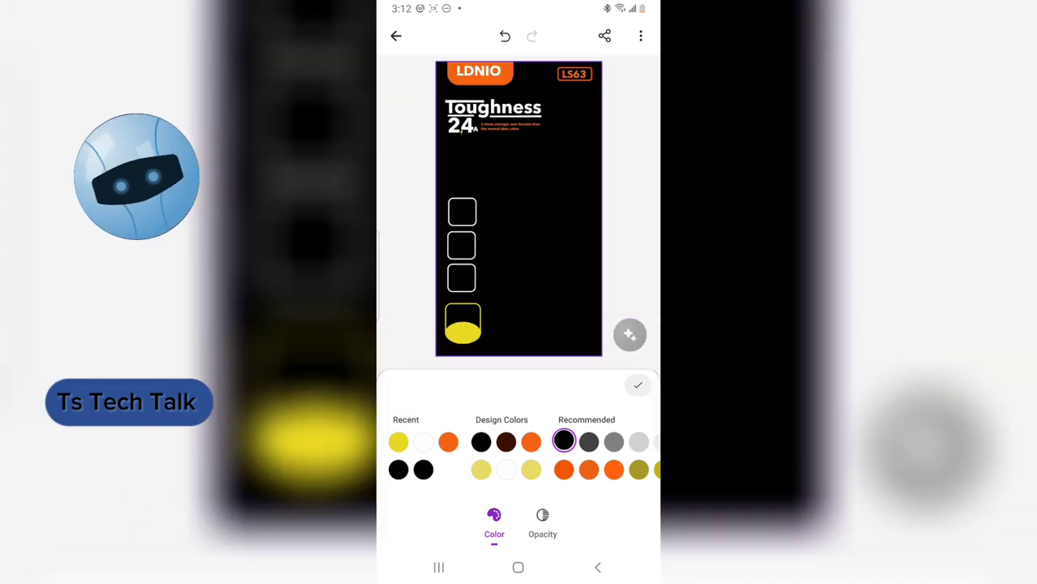
drag(575, 32, 612, 59)
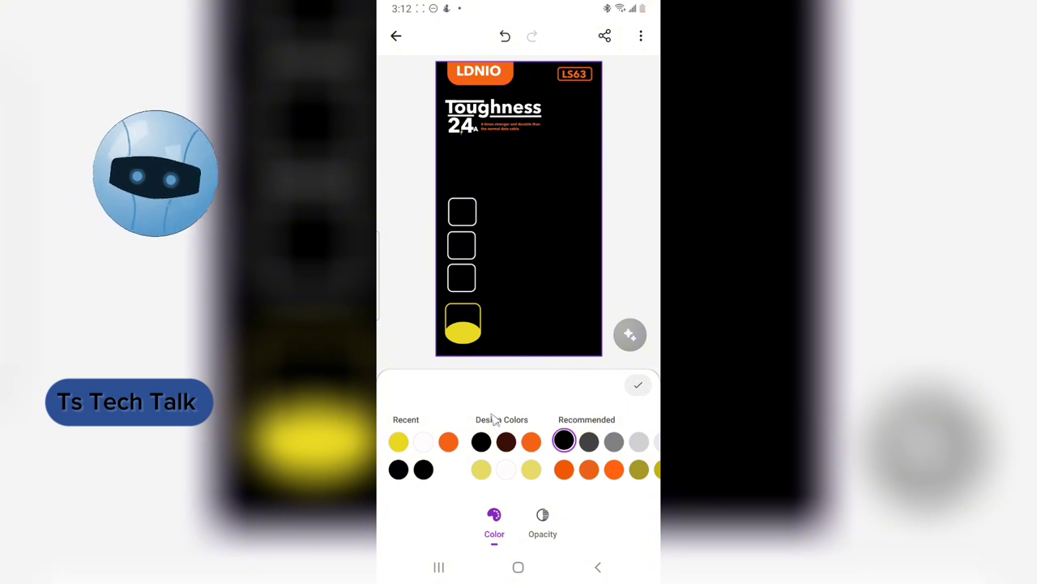
click(639, 269)
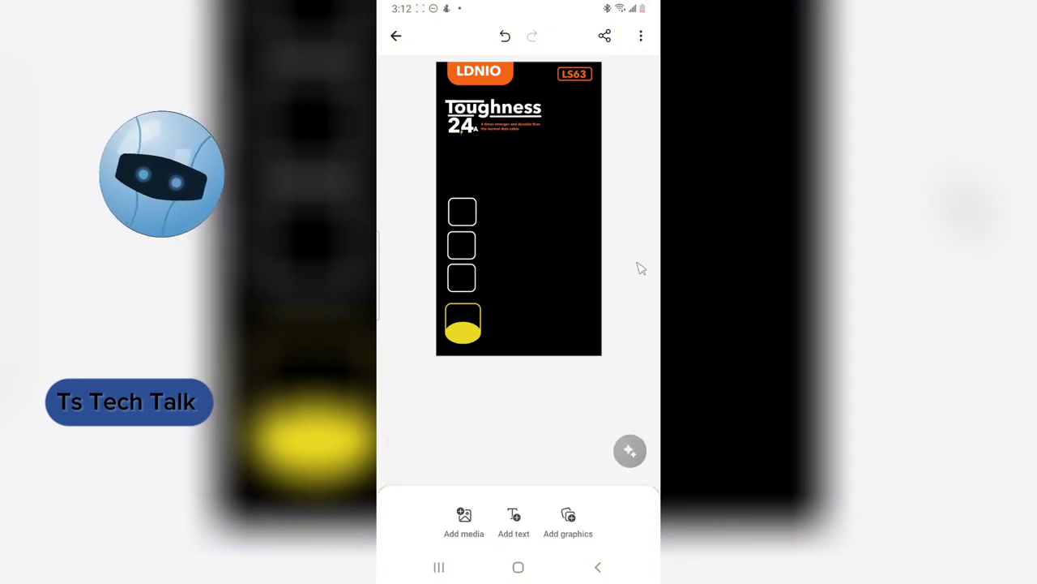
click(582, 284)
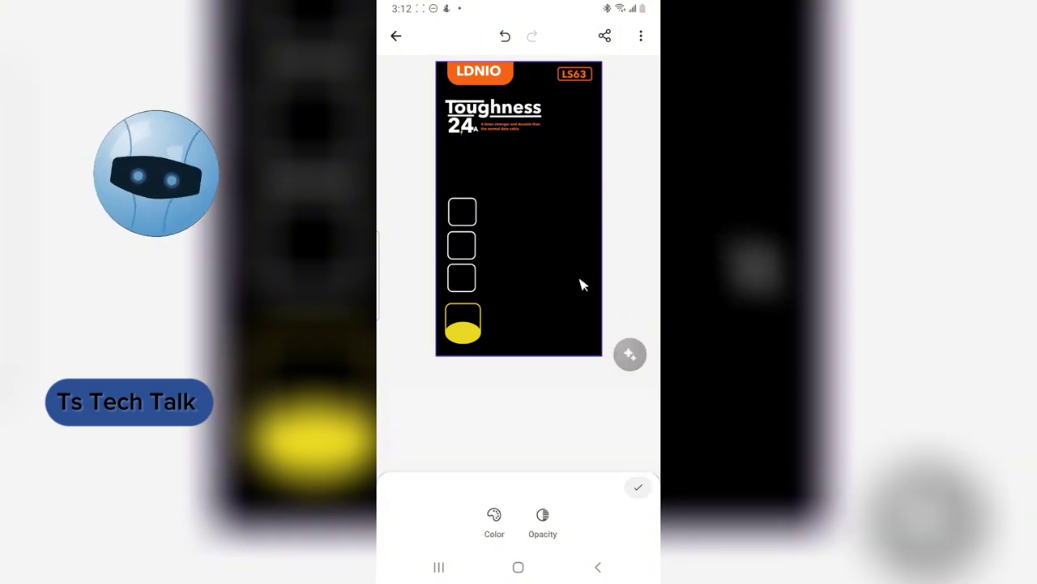
click(633, 345)
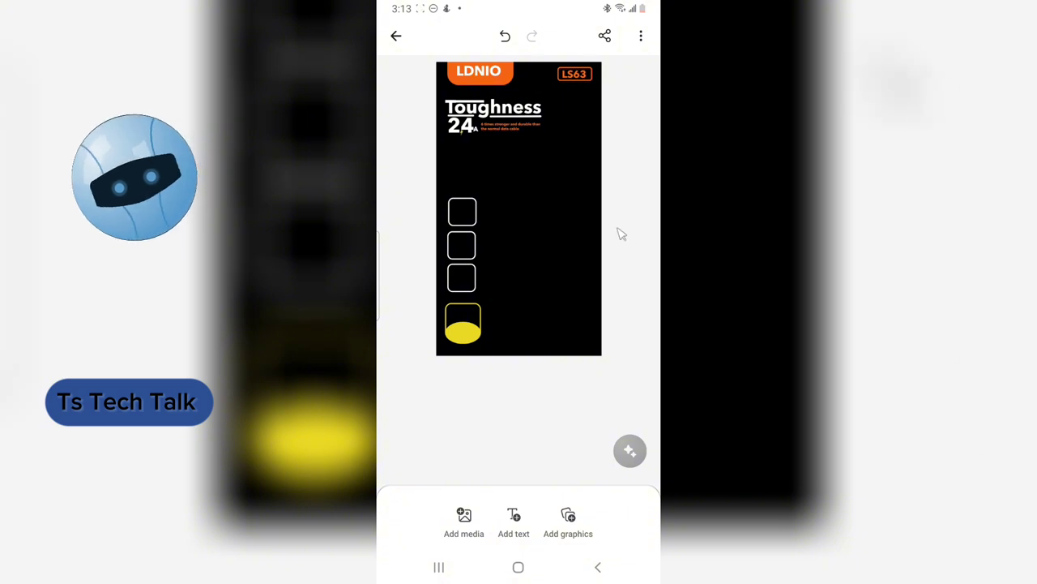
click(578, 162)
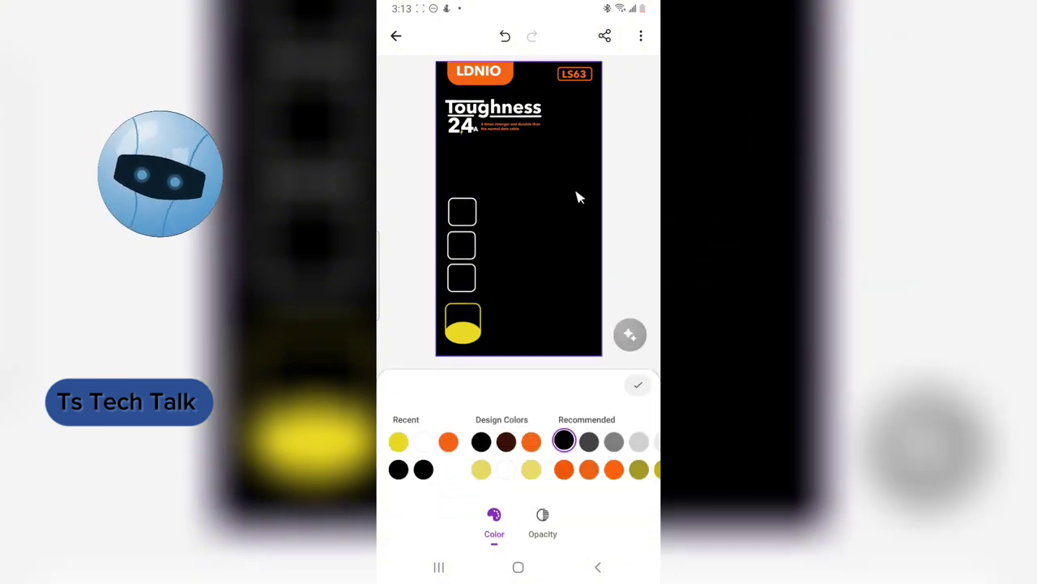